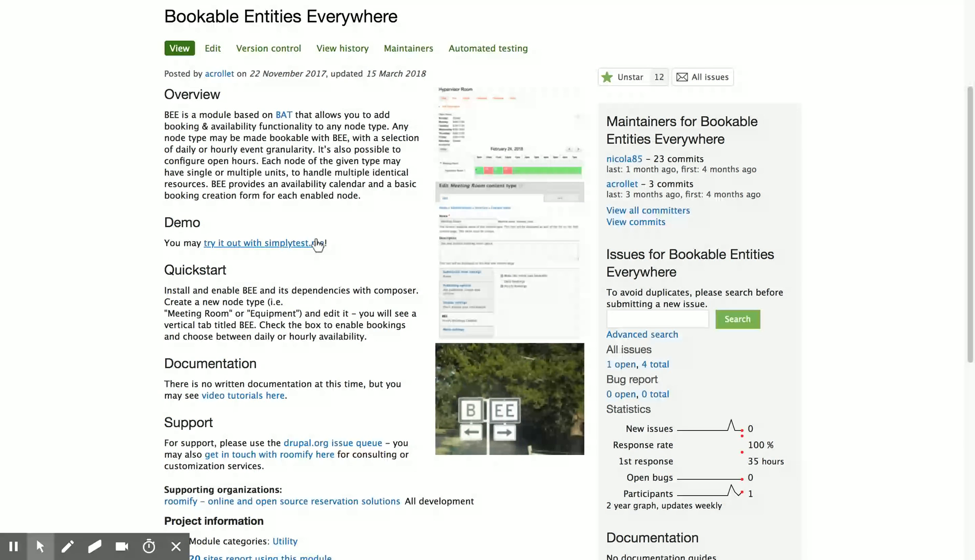
# Open the simplytest.me demo of the module and choose Bookable Entities Everywhere as the project to evaluate.
pyautogui.click(317, 244)
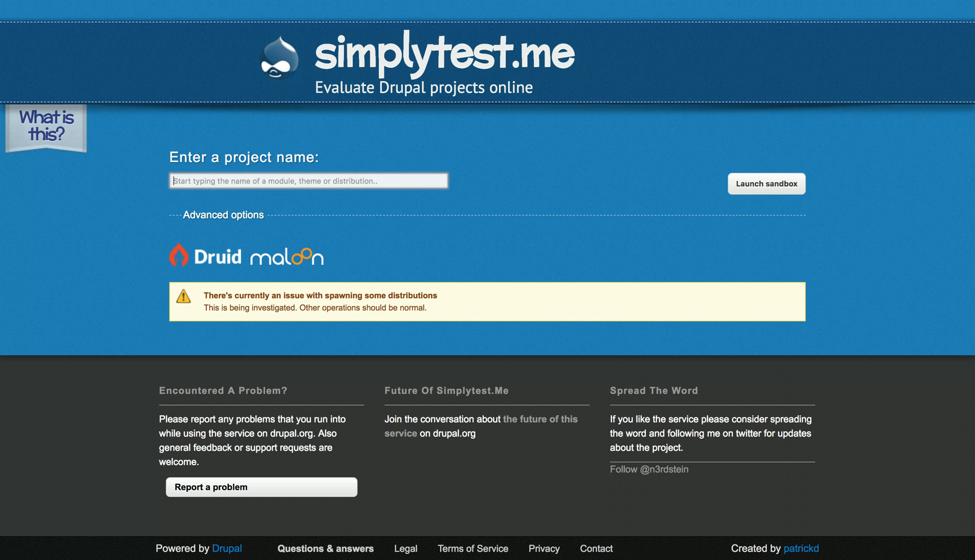
pyautogui.write('book')
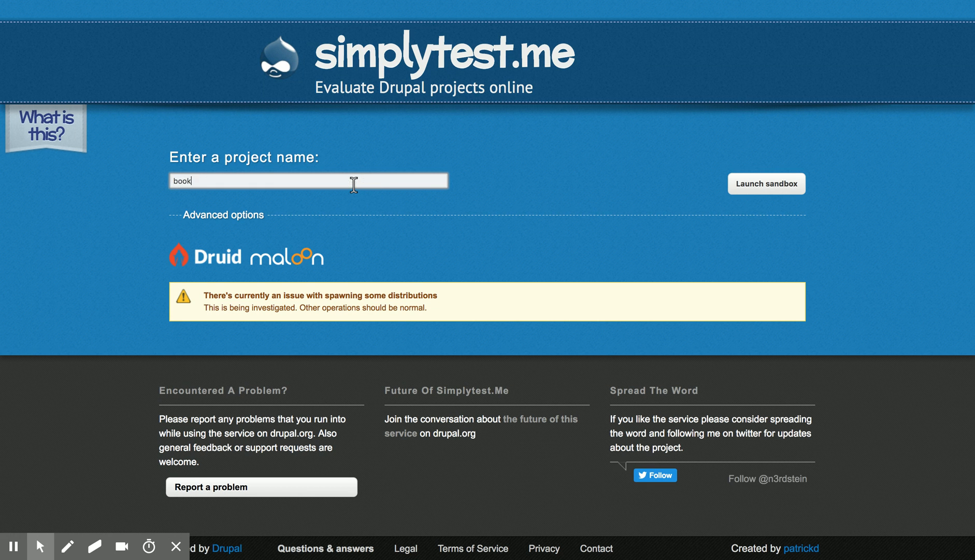
pyautogui.write('able en')
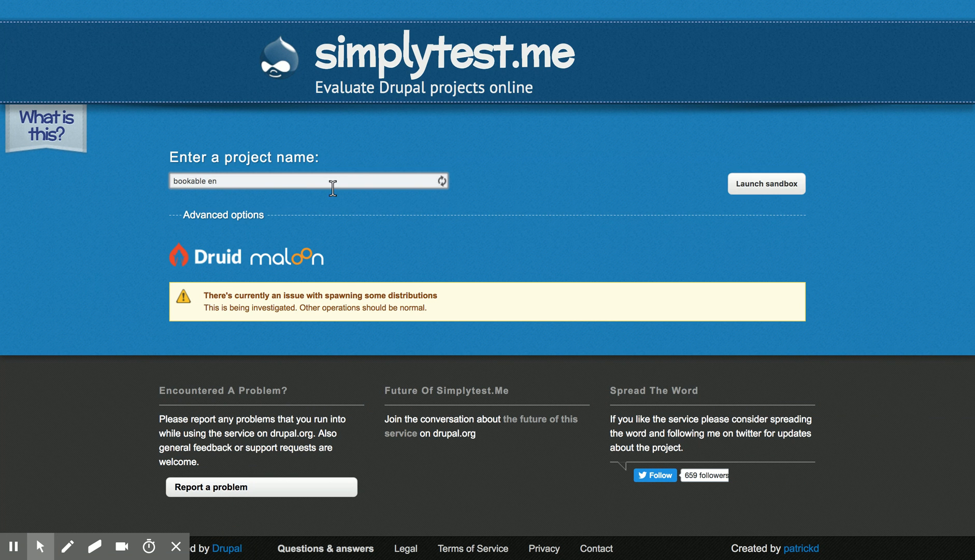
pyautogui.click(279, 203)
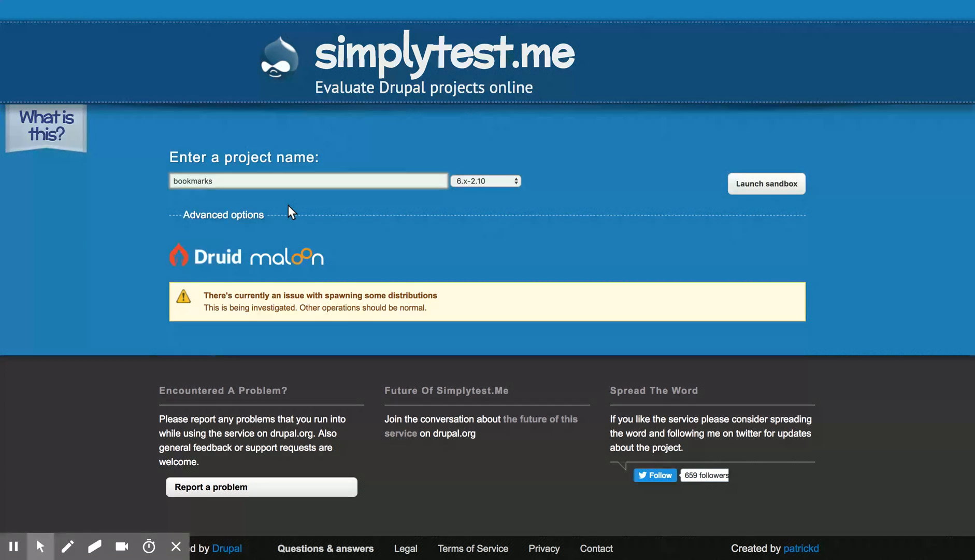
pyautogui.hotkey('ctrl', 'a')
pyautogui.write('bookab')
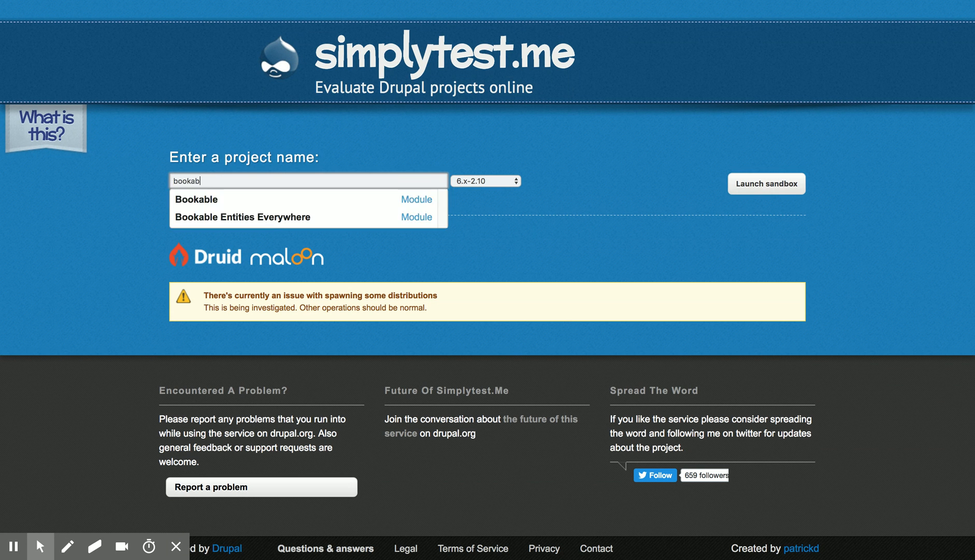
pyautogui.click(280, 217)
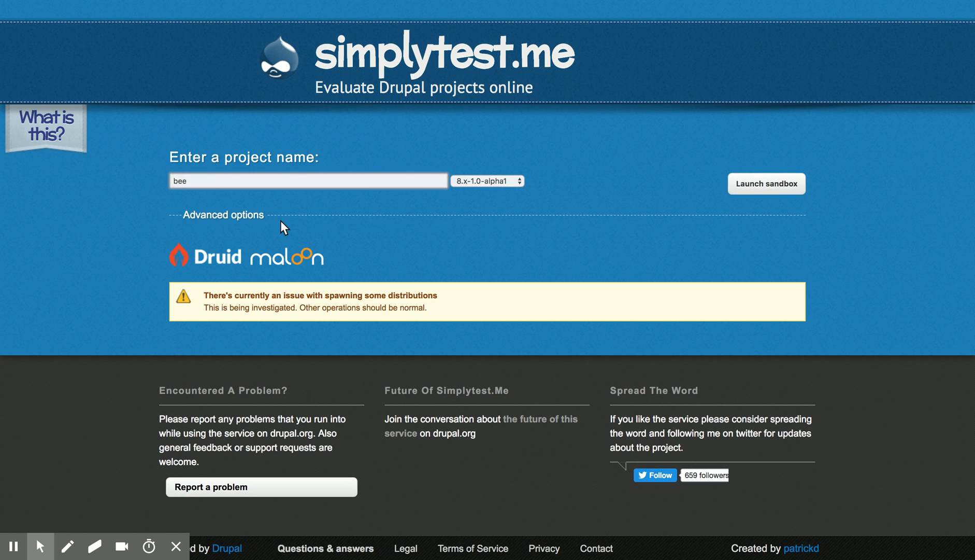
# Add the Flag module as an additional project in the sandbox's advanced options.
pyautogui.click(231, 215)
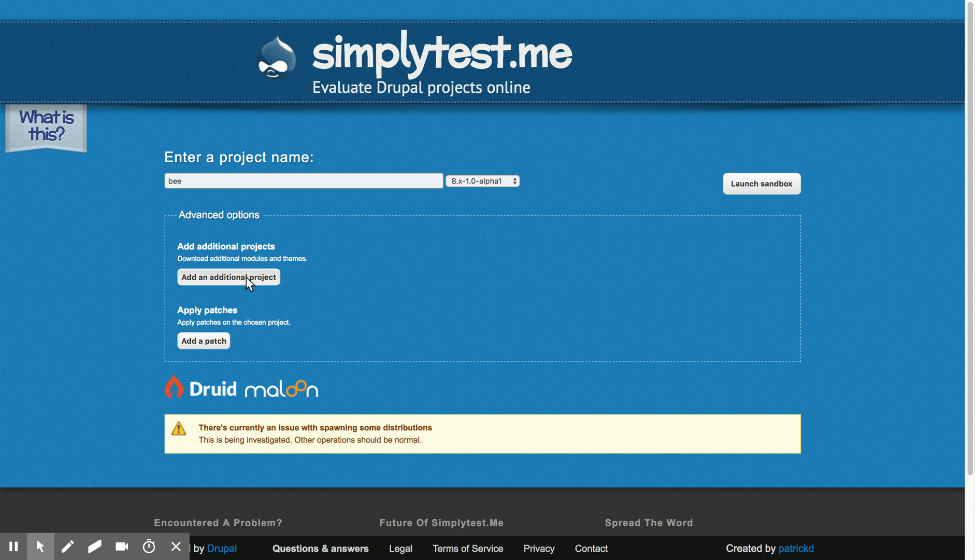
pyautogui.click(247, 277)
pyautogui.write('flag')
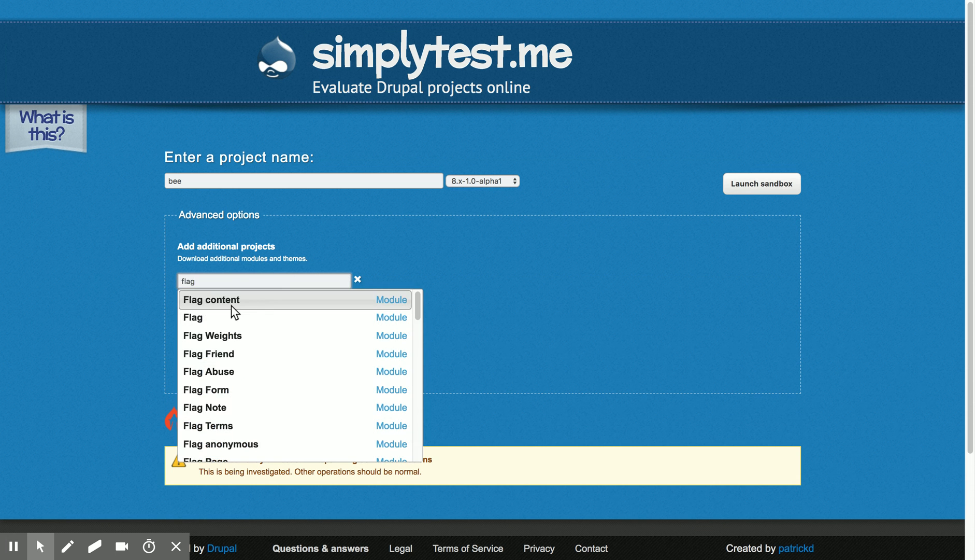
pyautogui.click(227, 318)
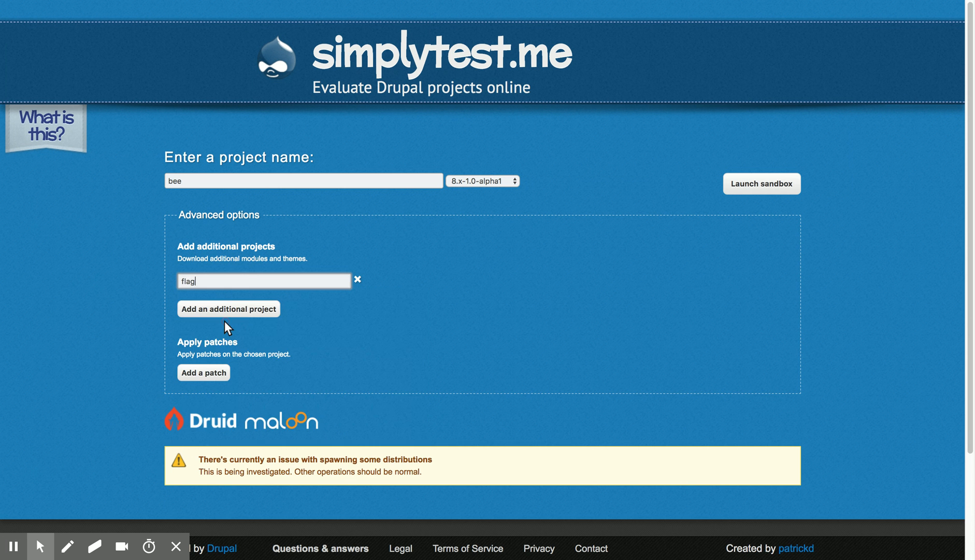
# Add the Rules module as a second additional project and launch the sandbox.
pyautogui.click(249, 310)
pyautogui.write('ru')
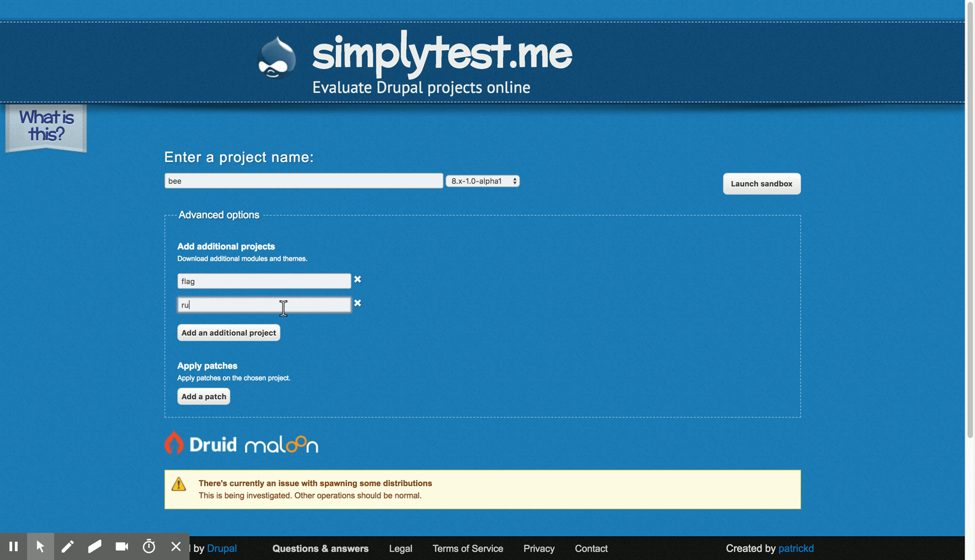
pyautogui.write('les')
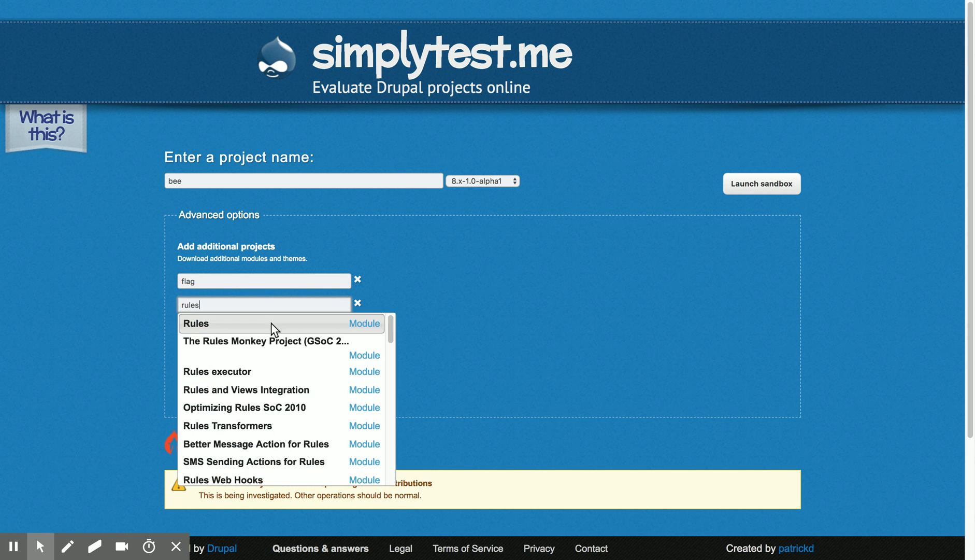
pyautogui.click(271, 322)
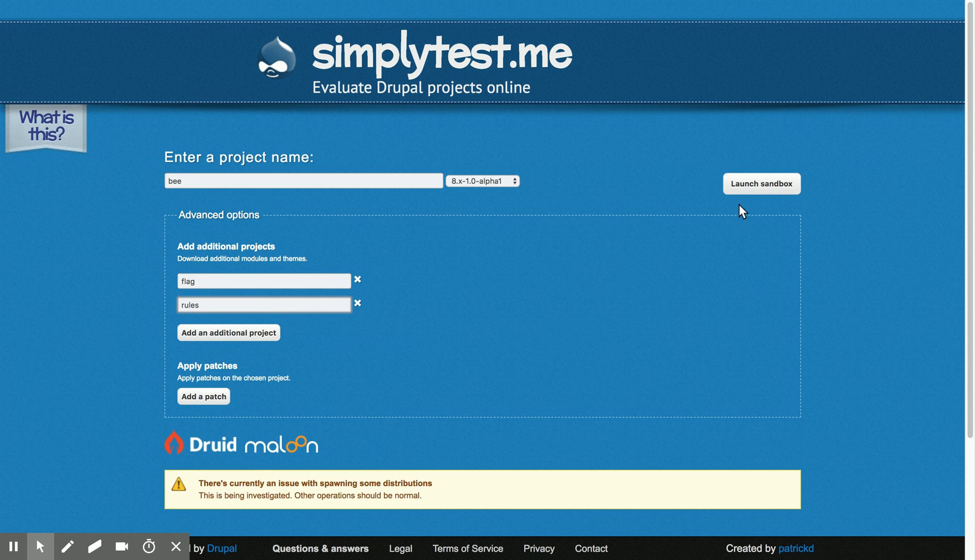
pyautogui.click(751, 185)
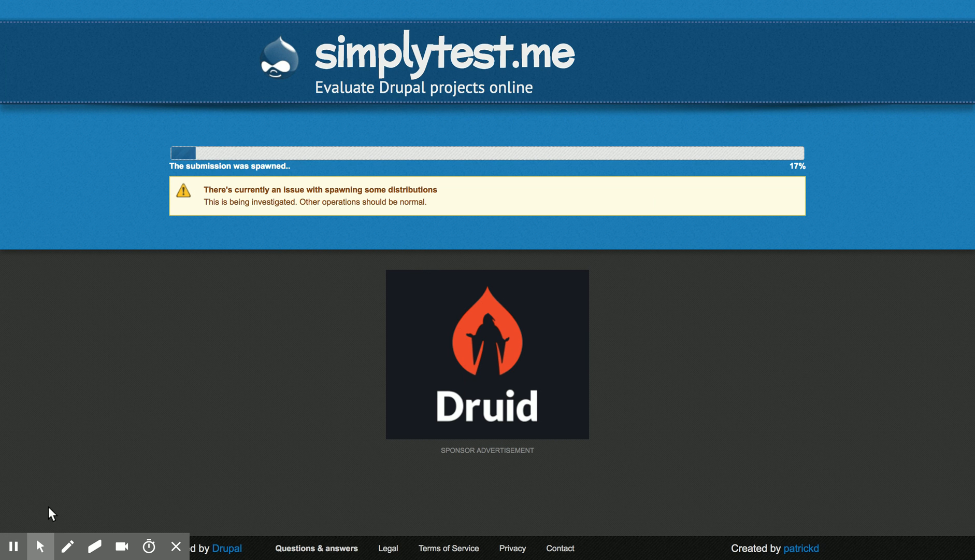
pyautogui.click(13, 546)
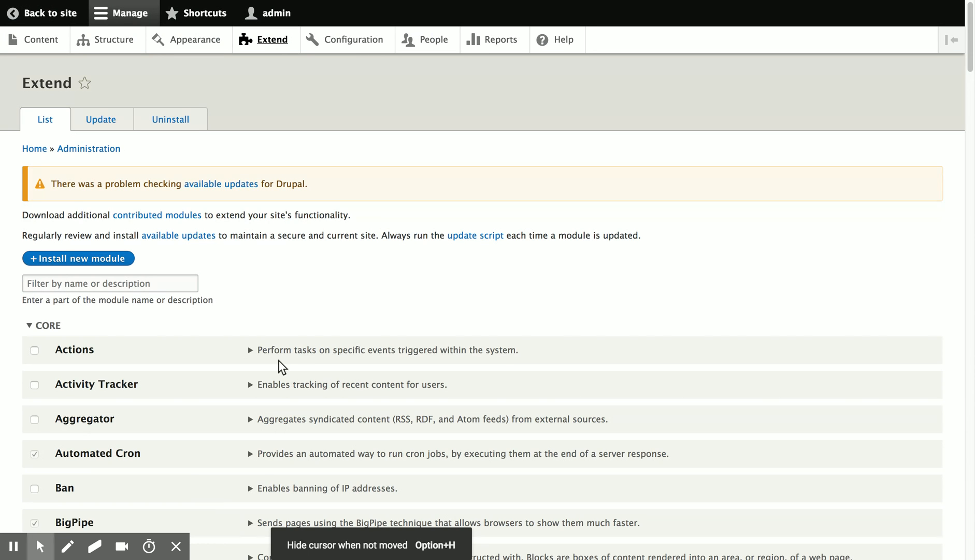
# Find the Bookable Entities Everywhere and Flag modules in the module list and mark both for installation.
pyautogui.click(155, 280)
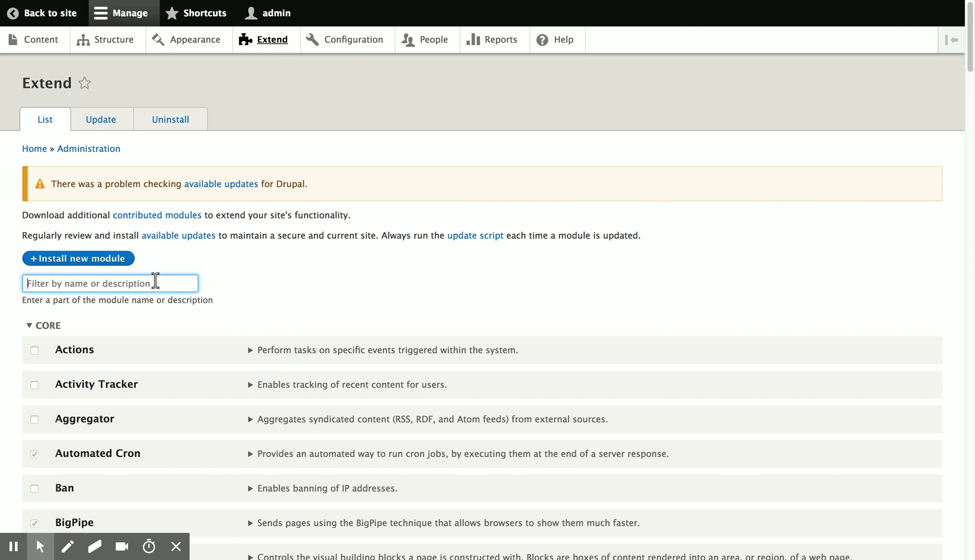
pyautogui.write('bookab')
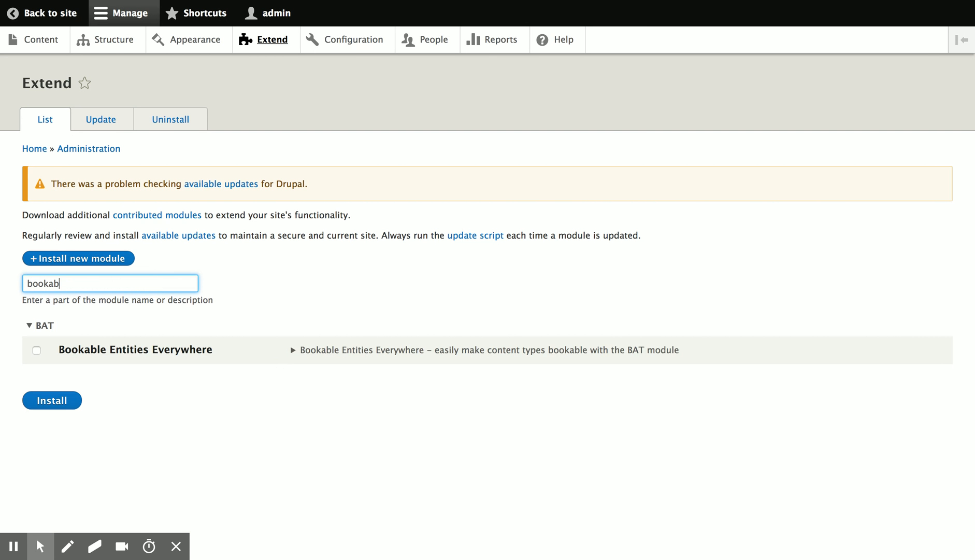
pyautogui.click(133, 349)
pyautogui.click(140, 283)
pyautogui.press('super+a')
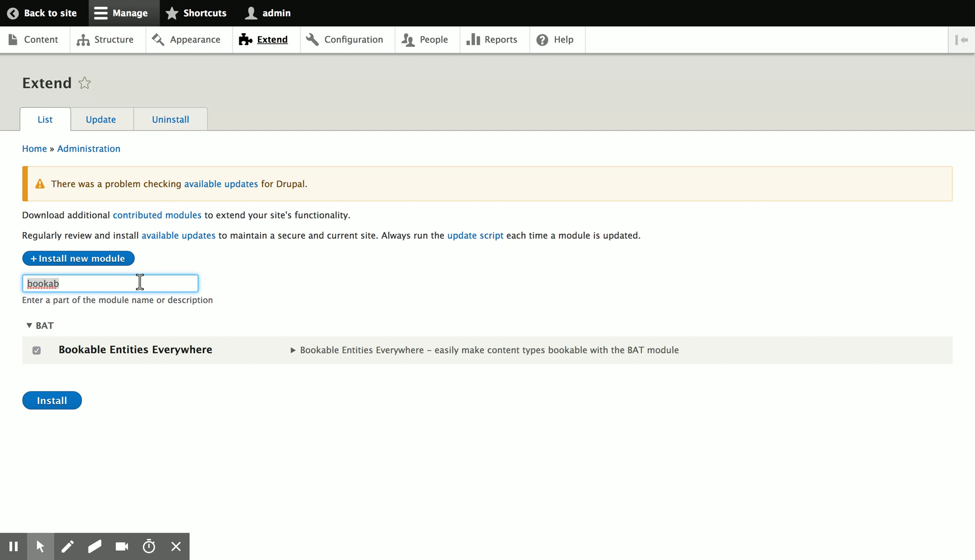
pyautogui.write('flag')
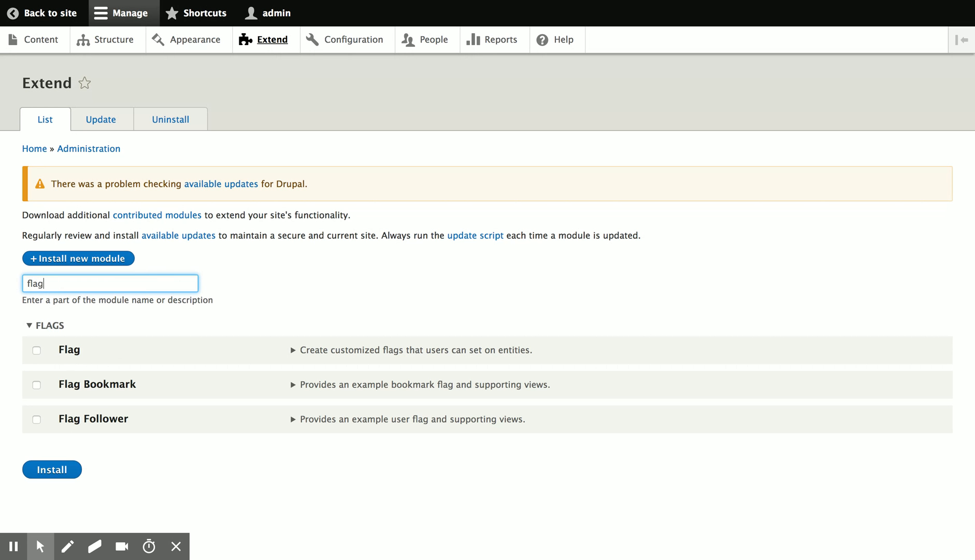
pyautogui.click(75, 349)
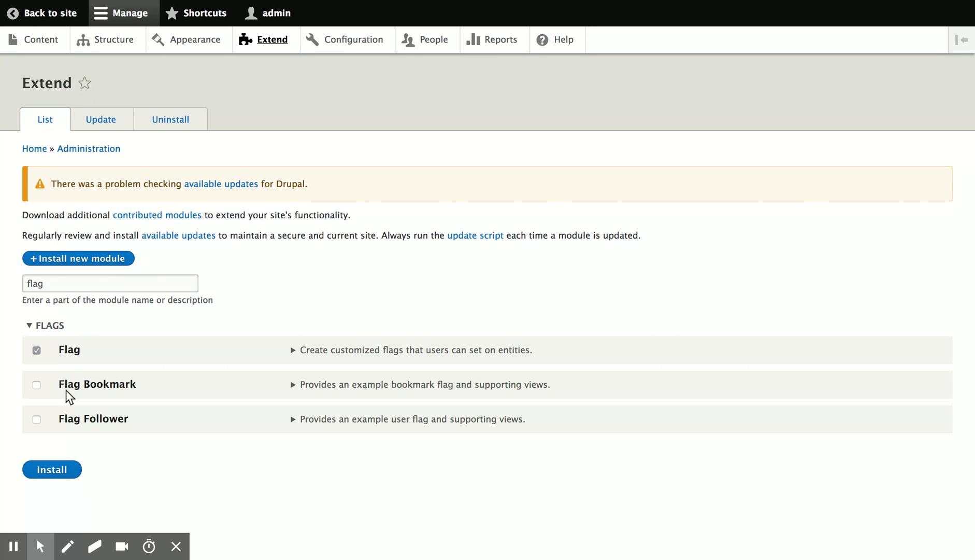
# Mark the Rules module as well and install the selected modules together with their required dependencies.
pyautogui.click(120, 283)
pyautogui.press('super+a')
pyautogui.write('rule')
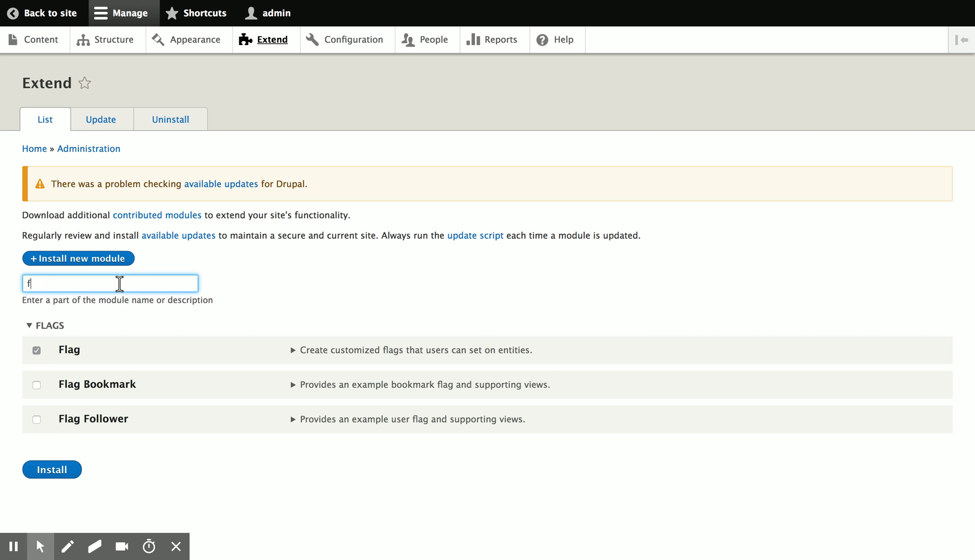
pyautogui.click(82, 350)
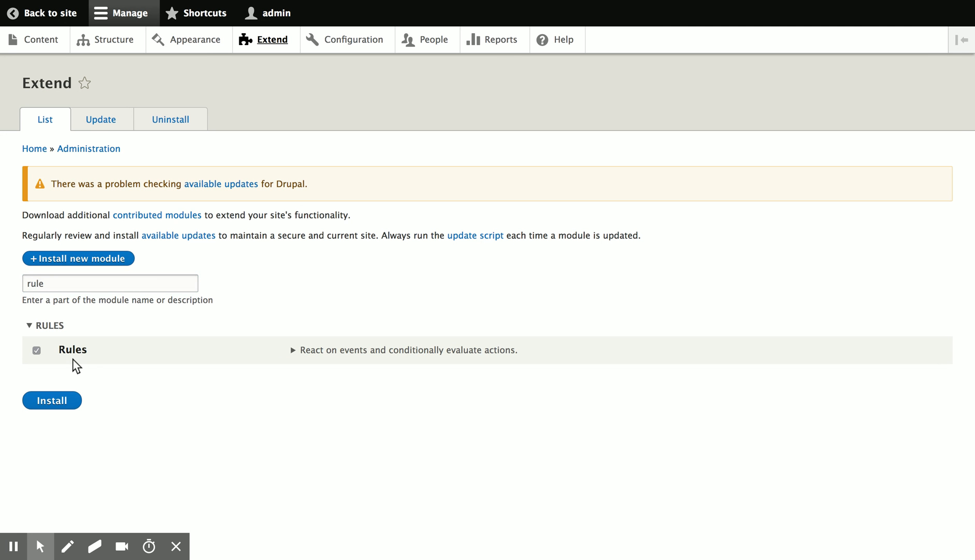
pyautogui.click(52, 401)
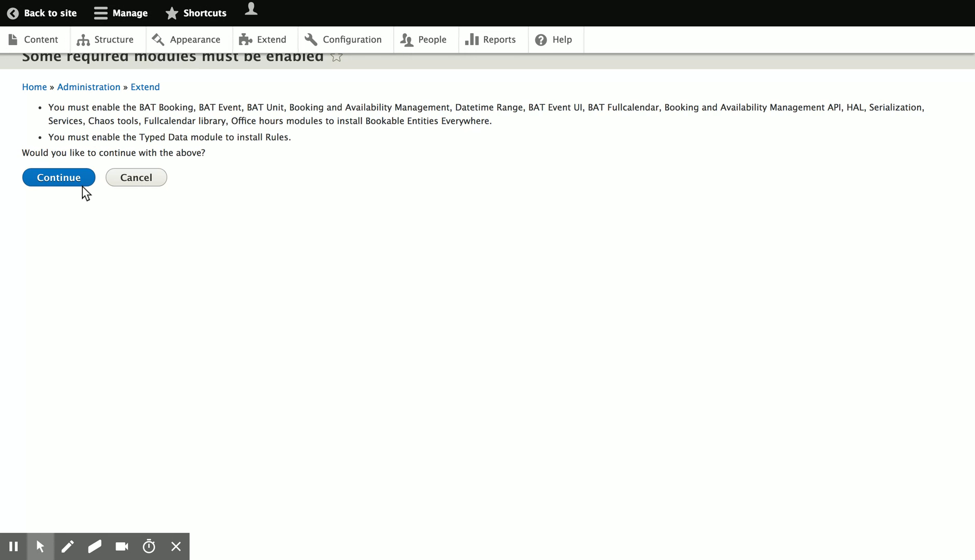
pyautogui.click(67, 203)
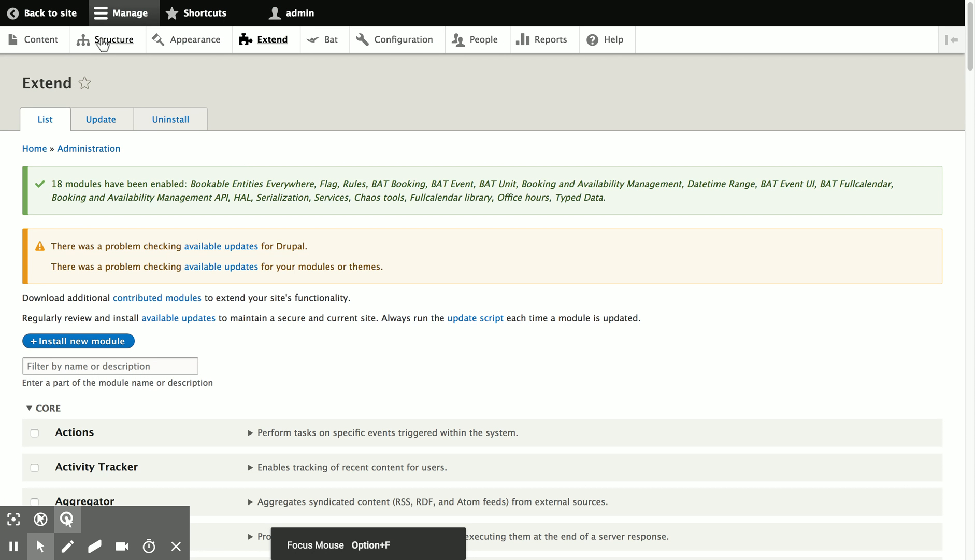
# Start a new content type in the site structure and name it Event Hall.
pyautogui.click(104, 42)
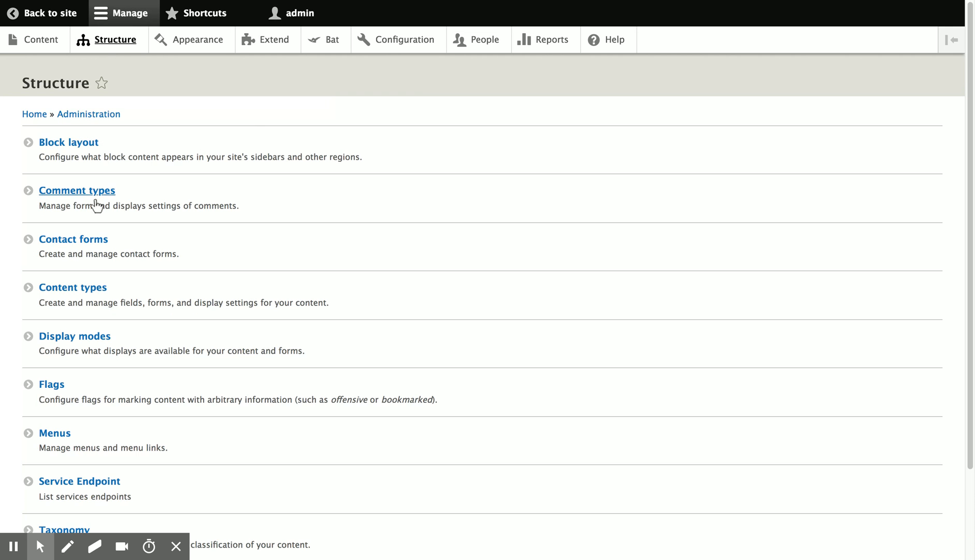
pyautogui.click(81, 294)
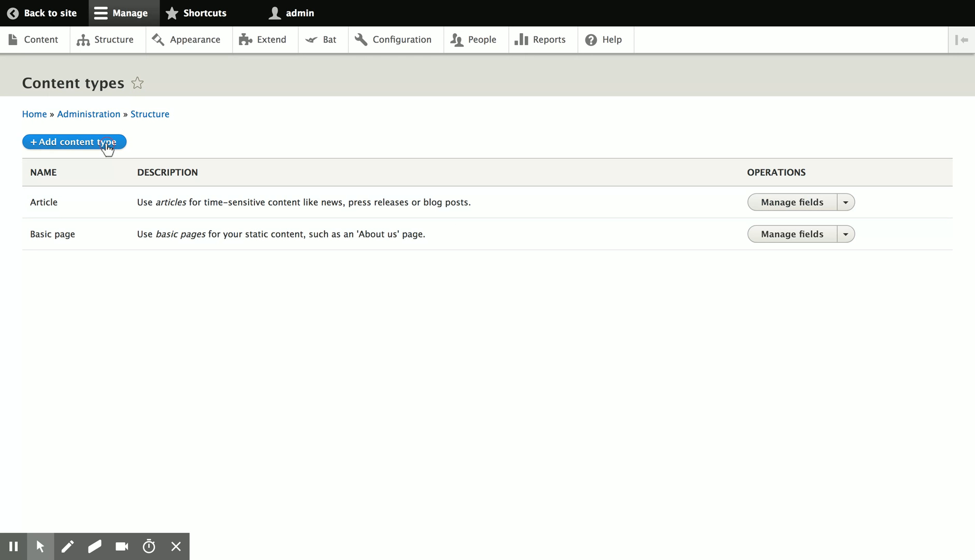
pyautogui.click(107, 149)
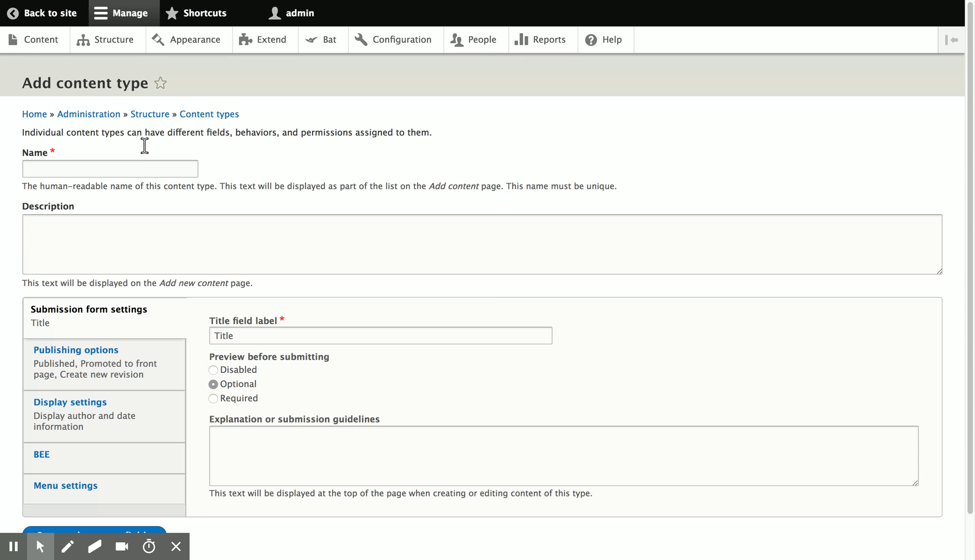
pyautogui.click(157, 168)
pyautogui.write('Event ')
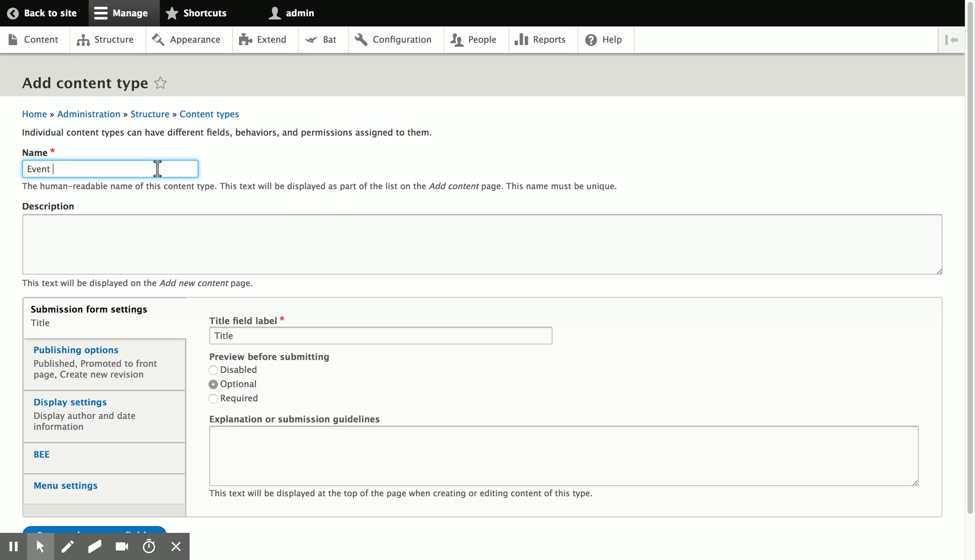
pyautogui.write('Hall')
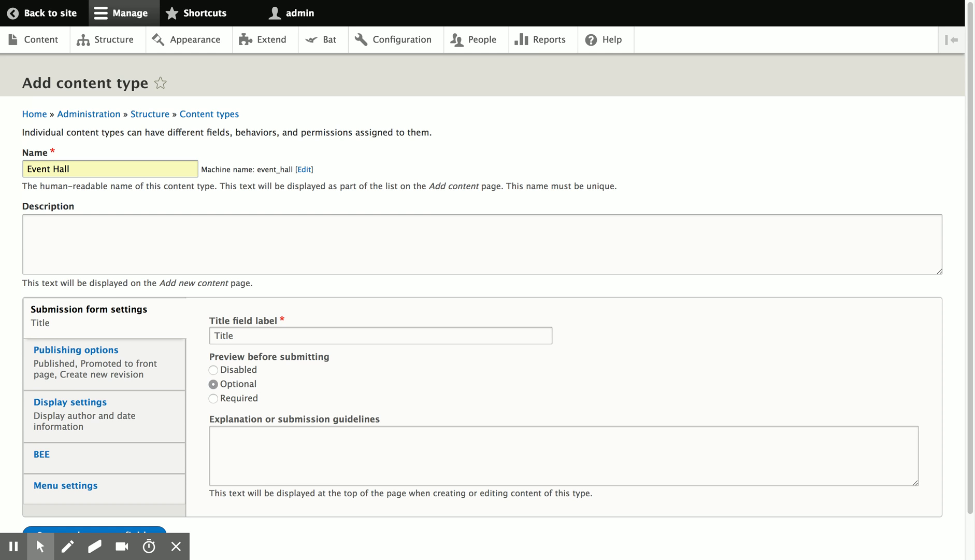
# Make the Event Hall content type bookable through BEE with Hourly Bookings and save it.
pyautogui.scroll(-2, 280, 265)
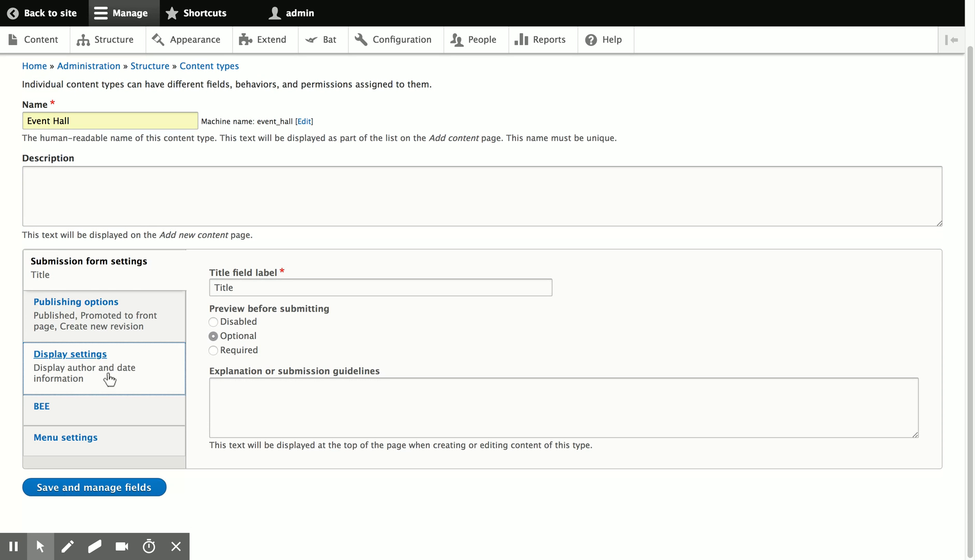
pyautogui.click(103, 412)
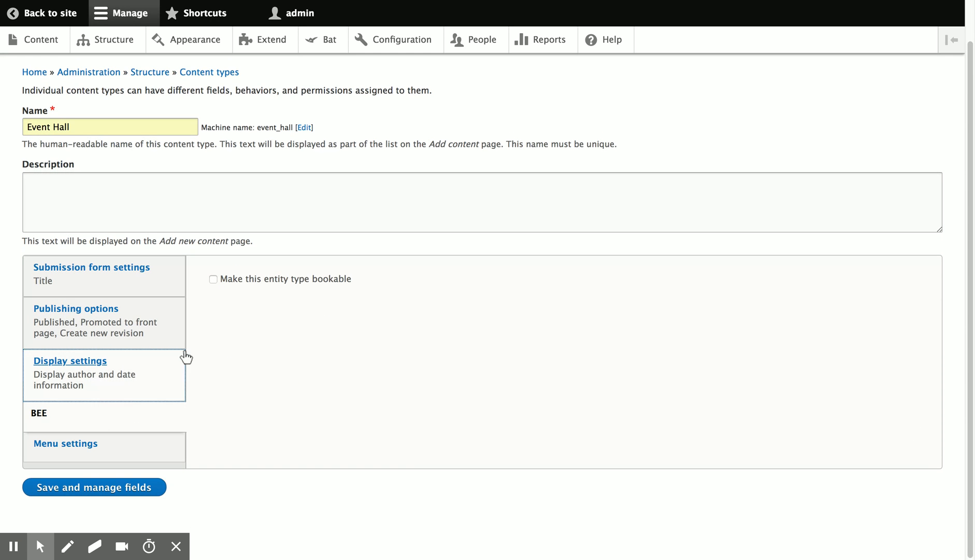
pyautogui.click(292, 284)
pyautogui.click(278, 306)
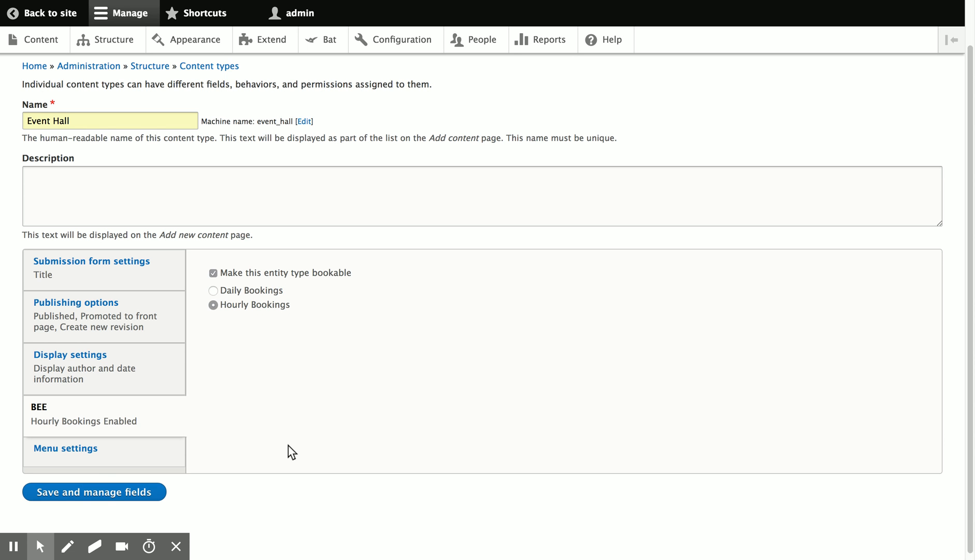
pyautogui.click(116, 489)
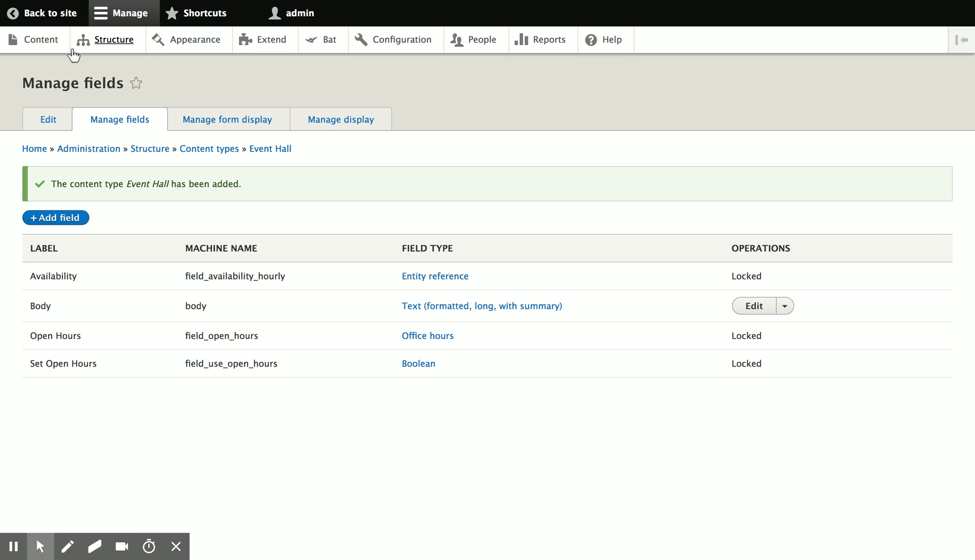
# Create and save an Event Hall content item titled Main Hall, and view its availability calendar.
pyautogui.click(56, 49)
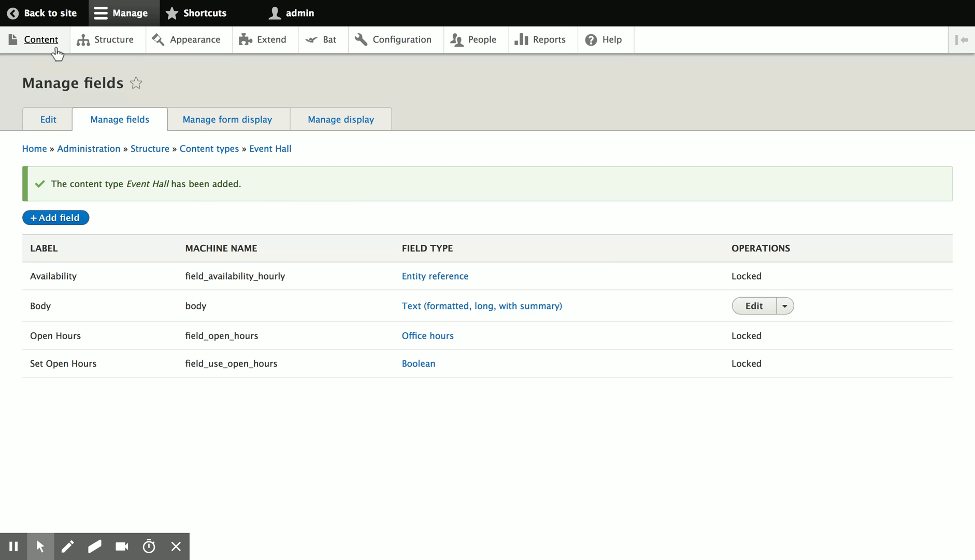
pyautogui.click(71, 177)
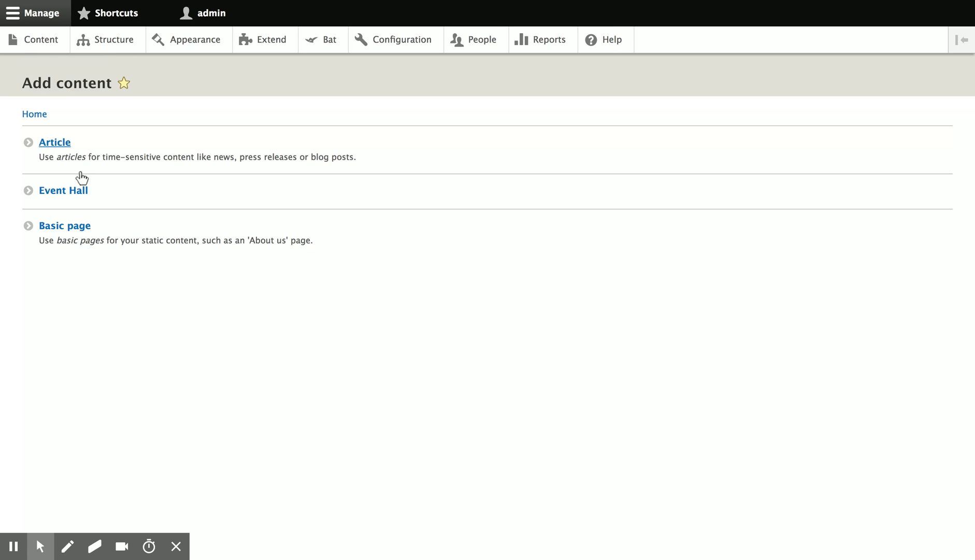
pyautogui.click(79, 191)
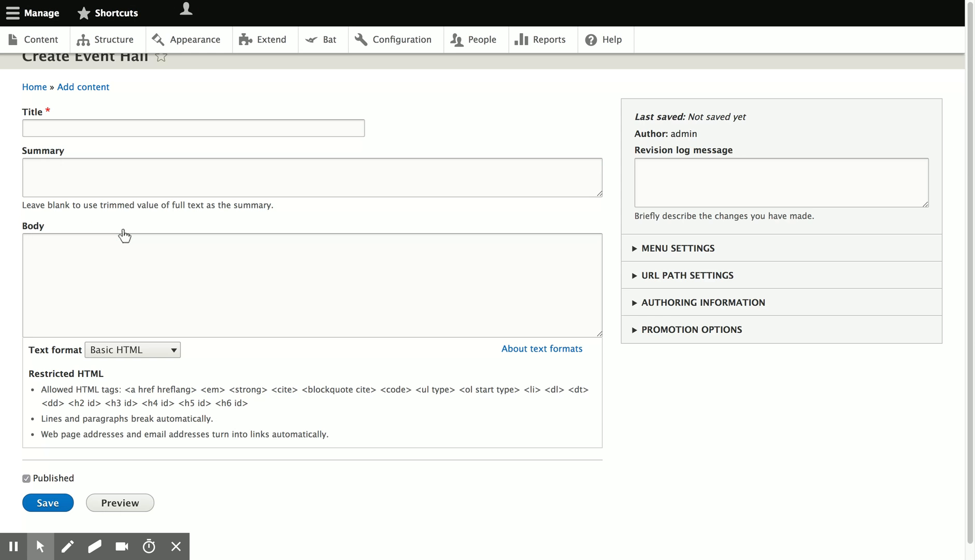
pyautogui.click(124, 128)
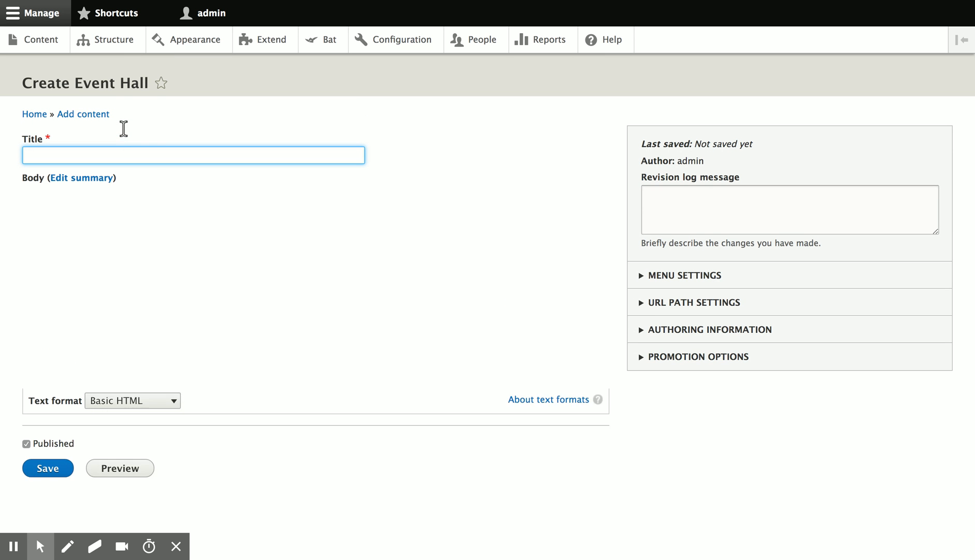
pyautogui.write('Main Hall')
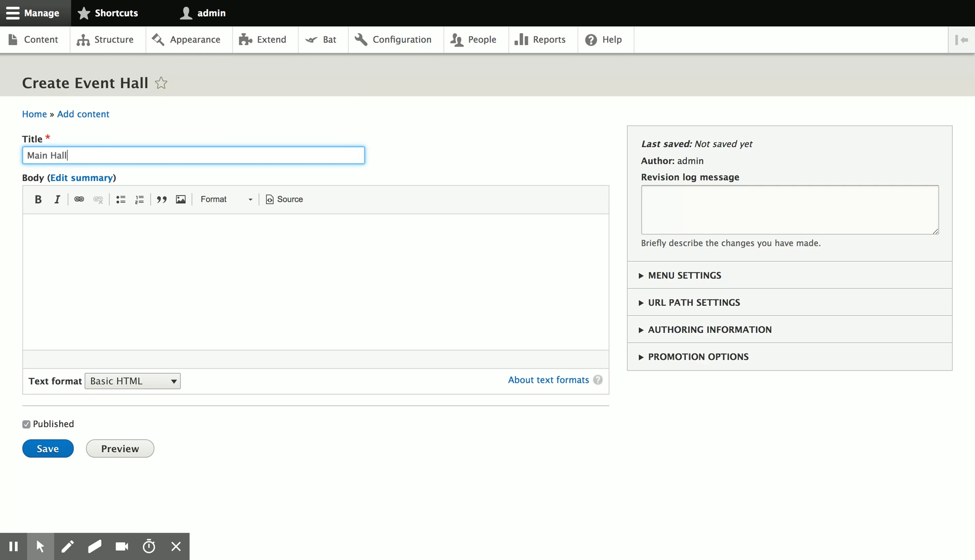
pyautogui.click(58, 448)
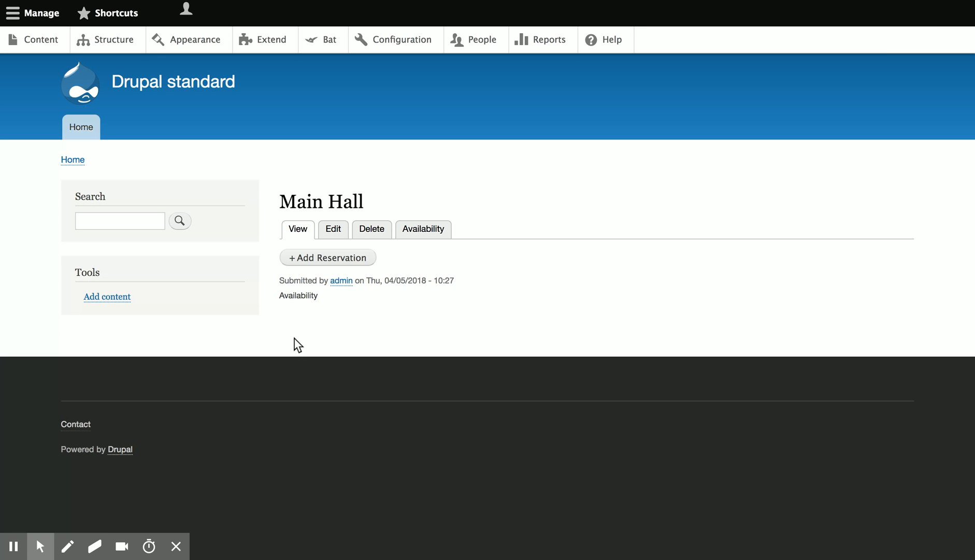
pyautogui.scroll(-3, 447, 321)
pyautogui.scroll(-1, 446, 320)
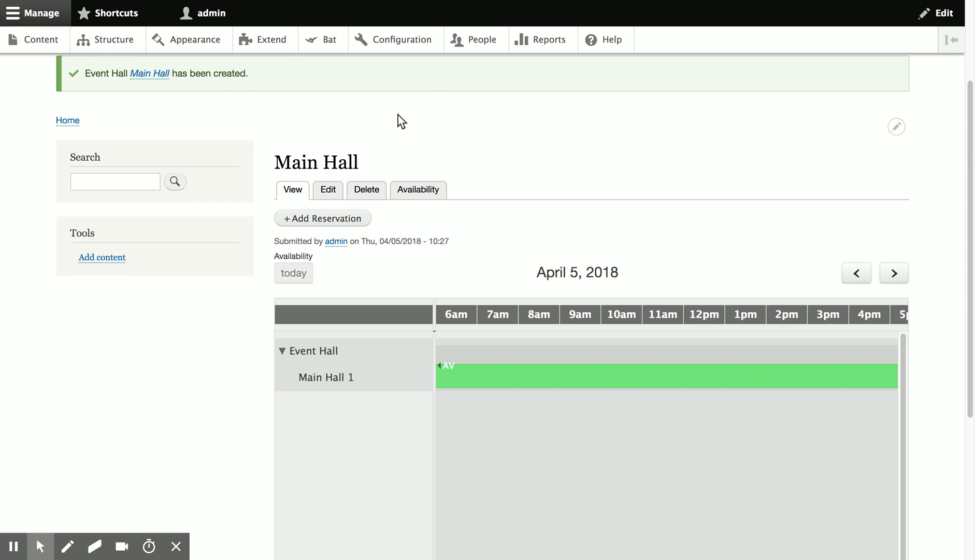
# Start adding a new flag in the site structure with Event as its flag type.
pyautogui.click(102, 42)
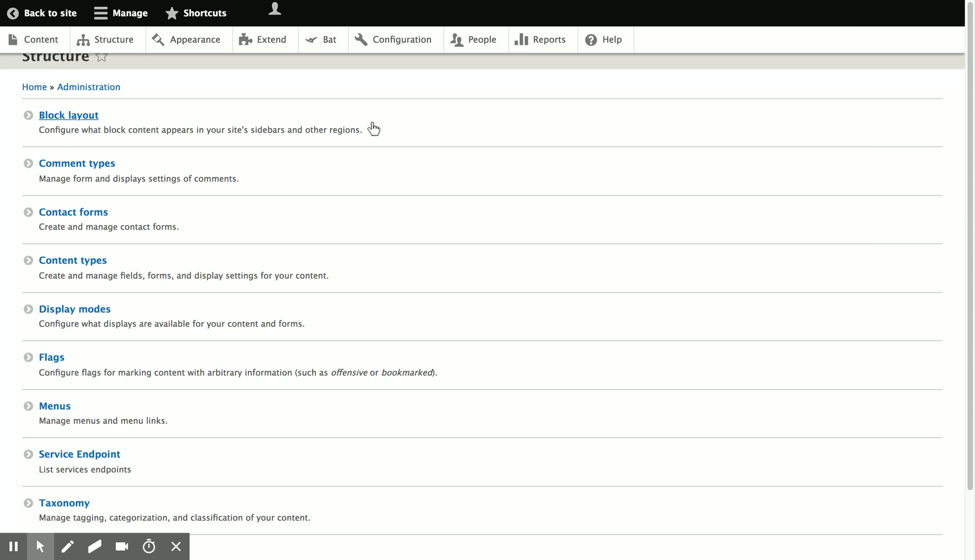
pyautogui.click(65, 389)
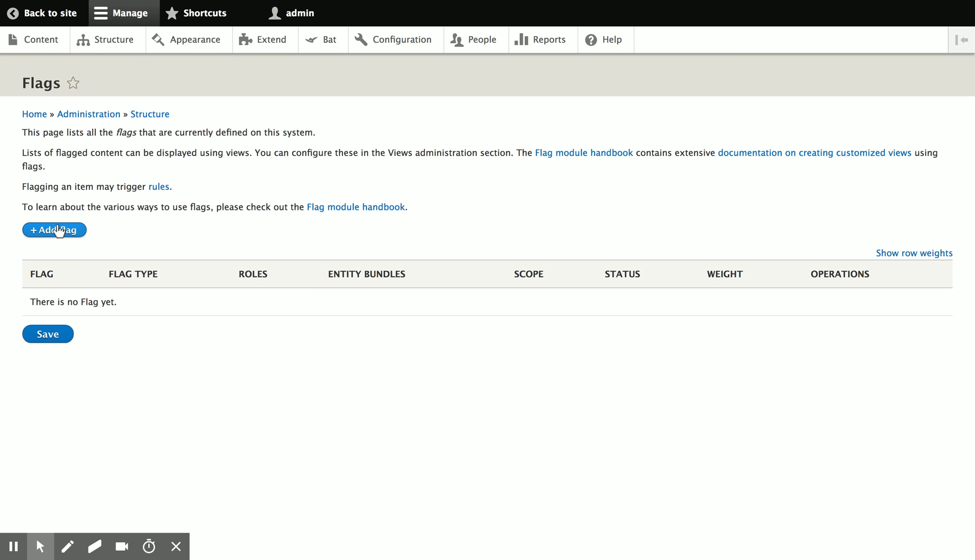
pyautogui.click(59, 230)
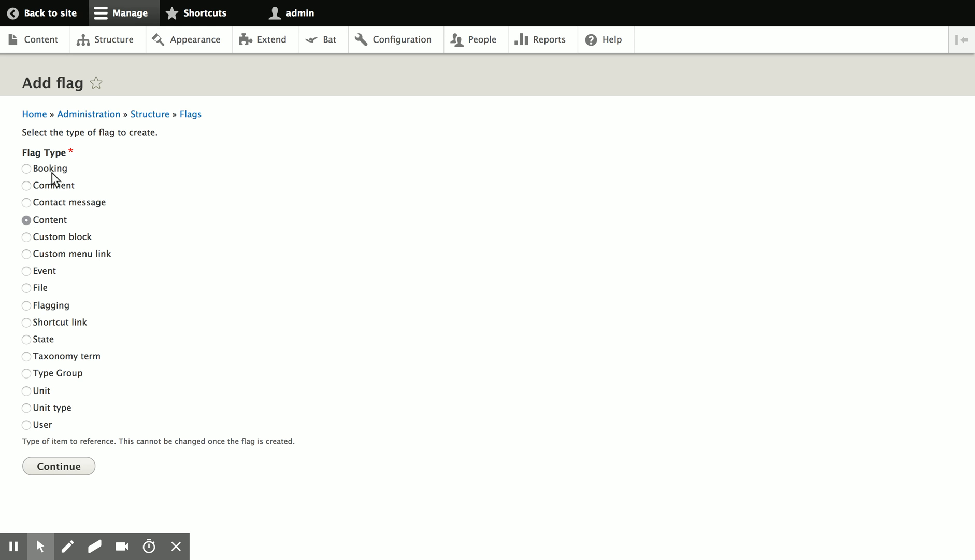
pyautogui.click(48, 273)
pyautogui.click(62, 464)
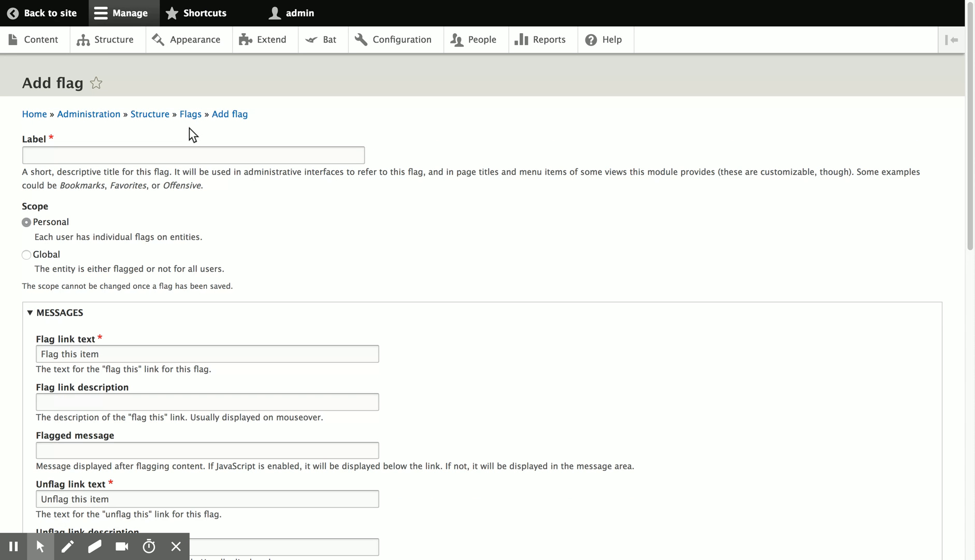
# Label the flag Approved and give it Global scope.
pyautogui.click(196, 151)
pyautogui.write('A')
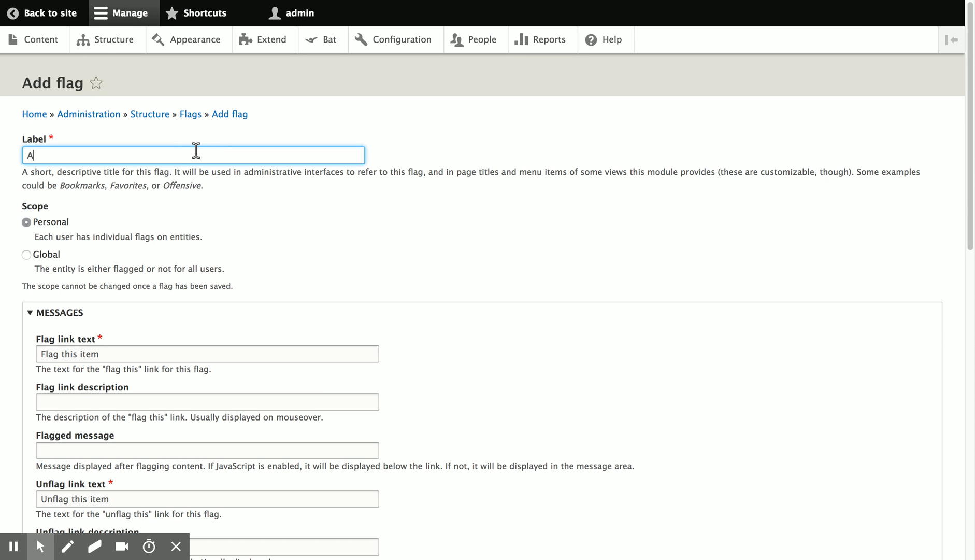
pyautogui.write('pproved')
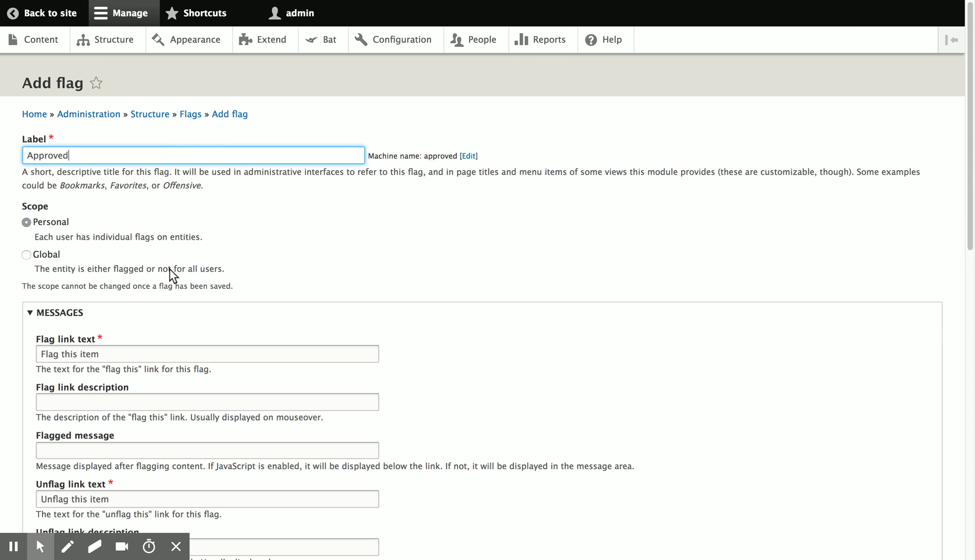
pyautogui.click(55, 254)
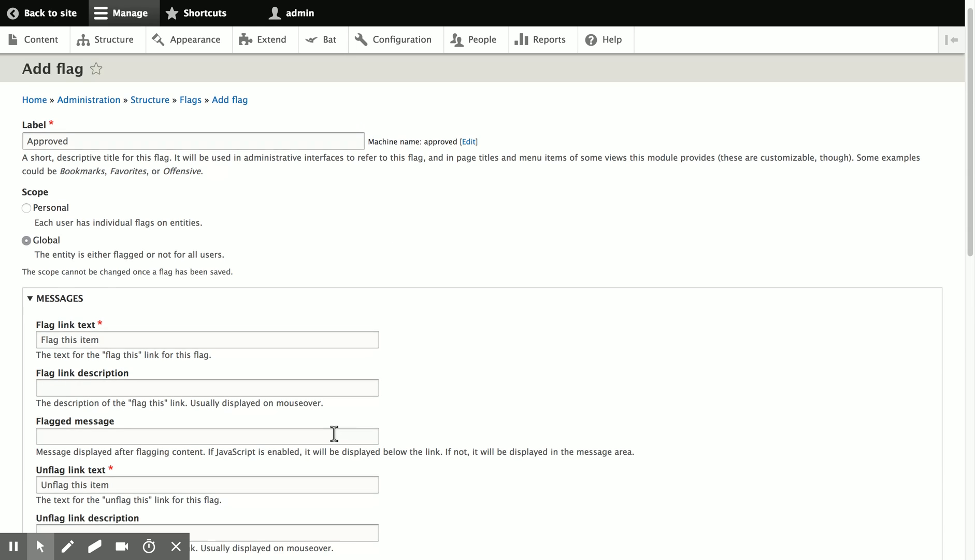
# Replace the default flag link text with "Appro".
pyautogui.scroll(-5, 333, 434)
pyautogui.click(227, 131)
pyautogui.hotkey('shift', 'alt', 'Left')
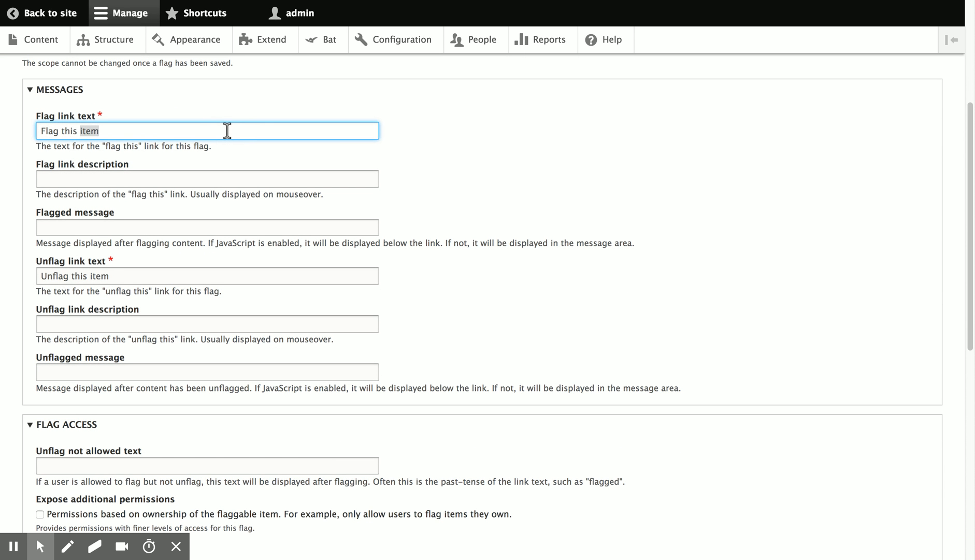
pyautogui.hotkey('shift', 'alt', 'Left')
pyautogui.hotkey('shift', 'alt', 'Left')
pyautogui.write('App')
pyautogui.press('Down')
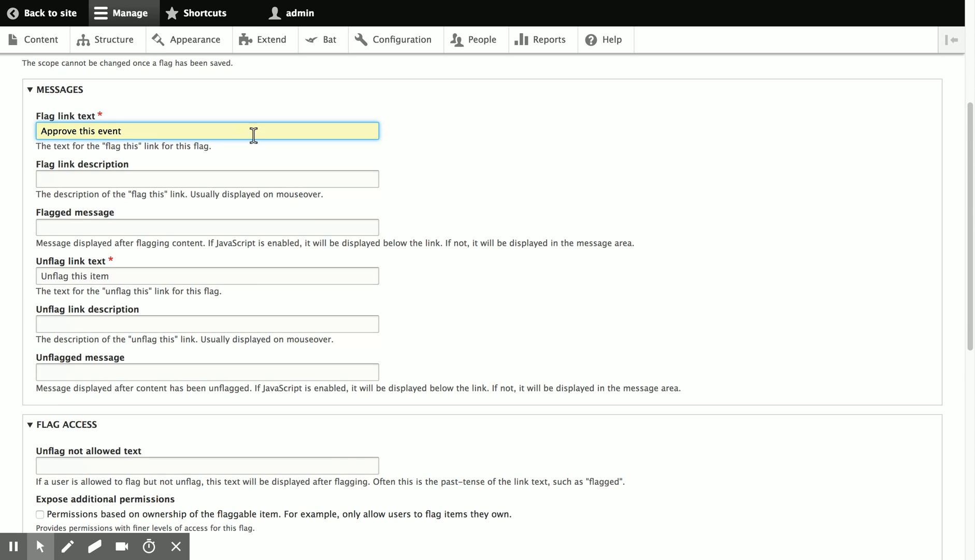
pyautogui.click(540, 169)
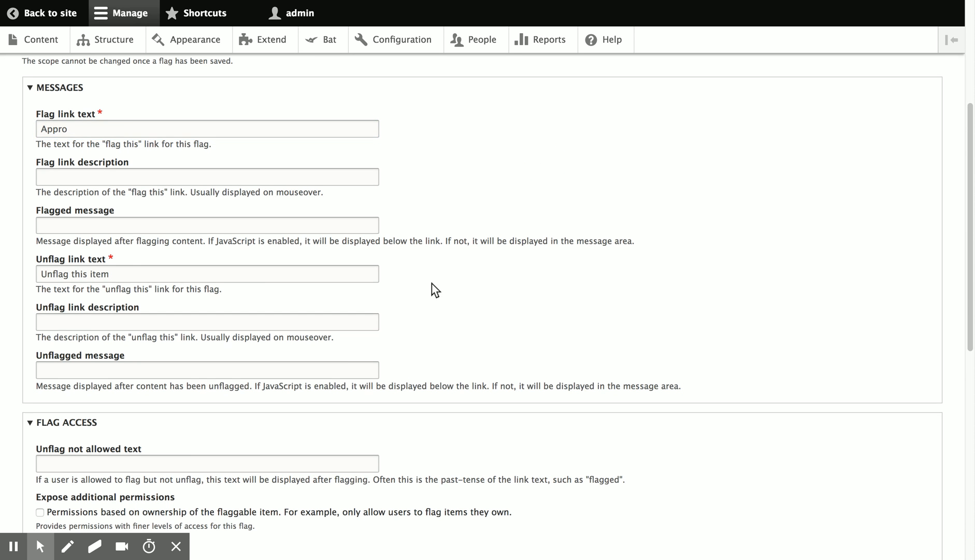
# Replace the default unflag link text with "Make this event not approve".
pyautogui.scroll(-1, 431, 289)
pyautogui.click(236, 230)
pyautogui.hotkey('ctrl', 'a')
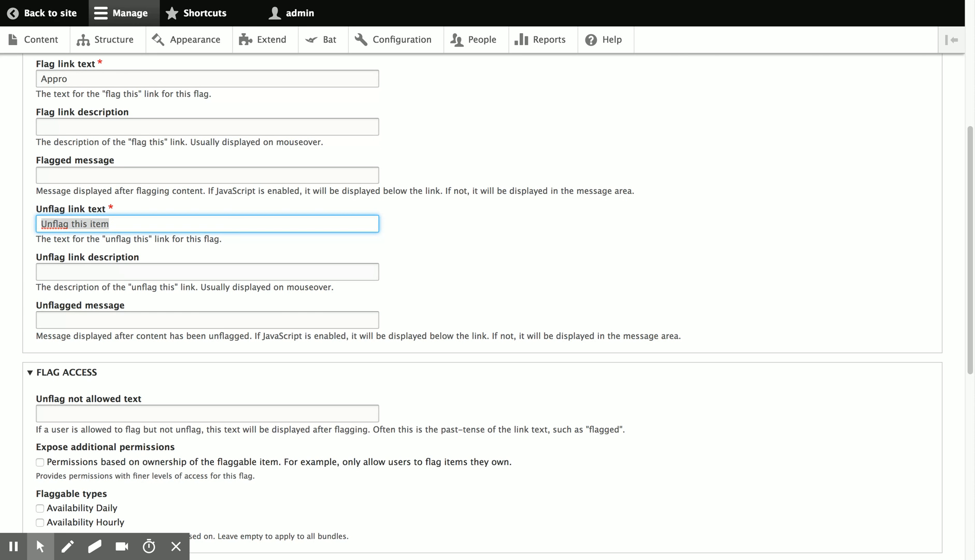
pyautogui.write('Ma')
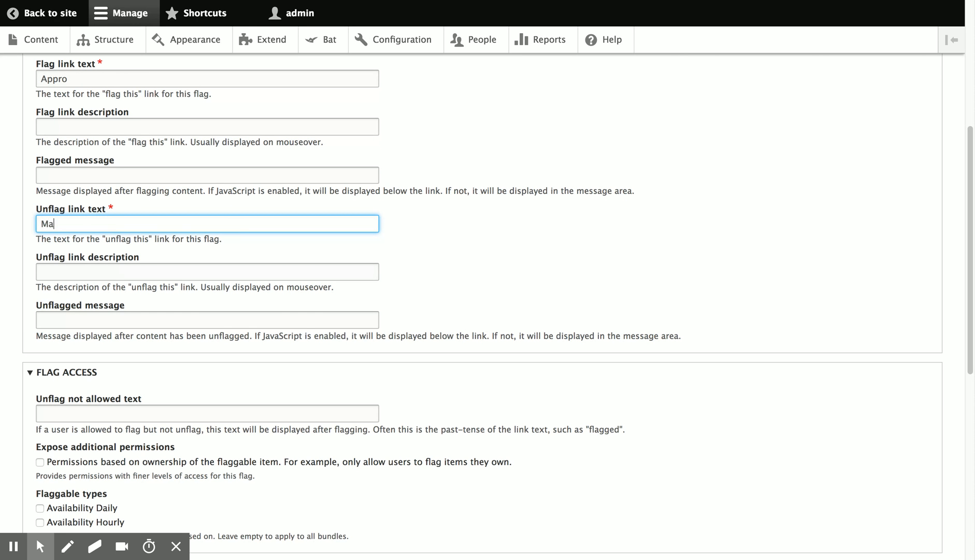
pyautogui.write('ke this event not approva')
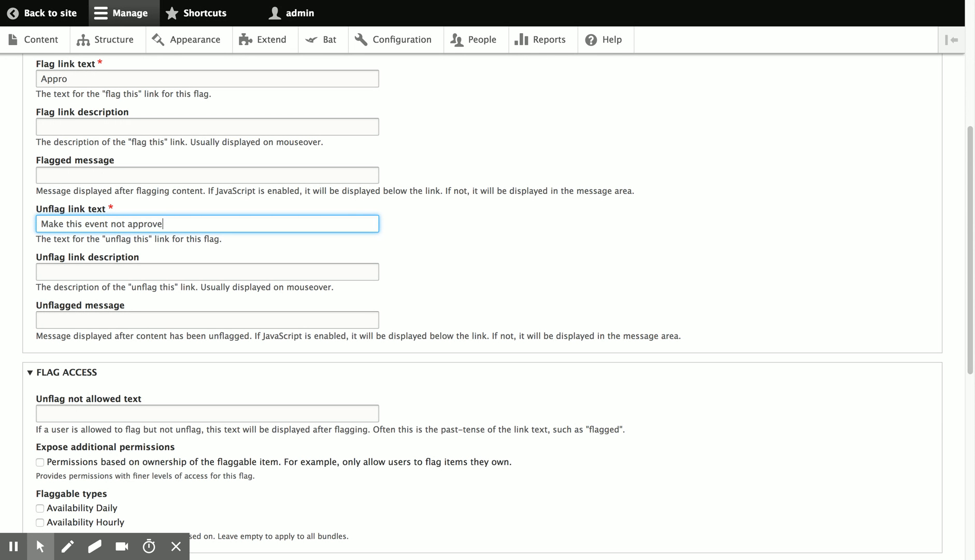
# Limit the flag to the Availability Hourly type and create it.
pyautogui.scroll(-7, 551, 255)
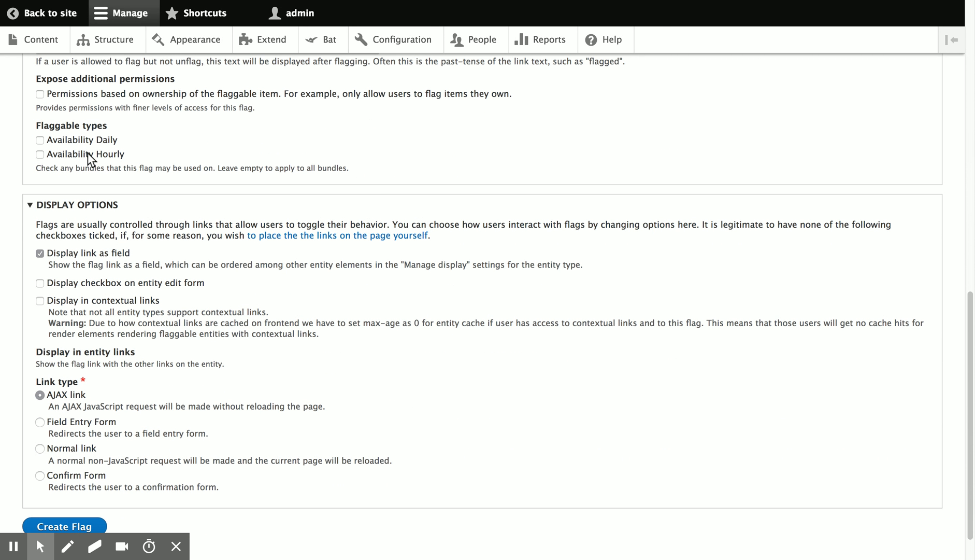
pyautogui.click(88, 154)
pyautogui.scroll(-1, 383, 251)
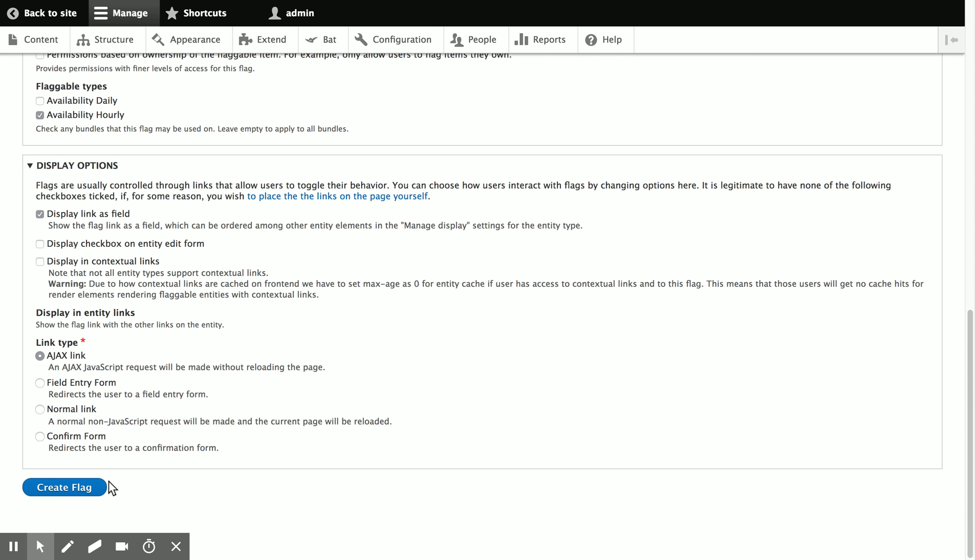
pyautogui.click(88, 486)
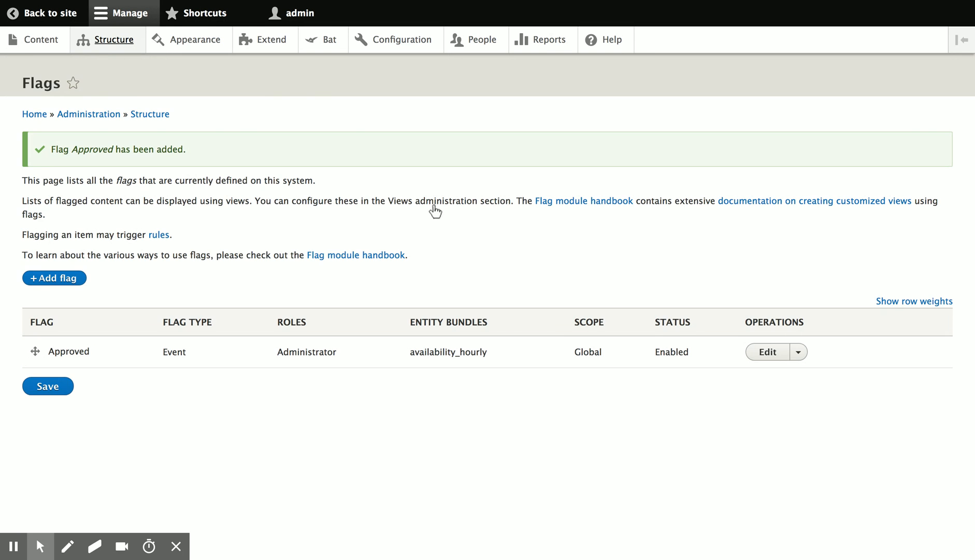
# Start a new view in the site structure and name it Event Approval.
pyautogui.scroll(-3, 516, 349)
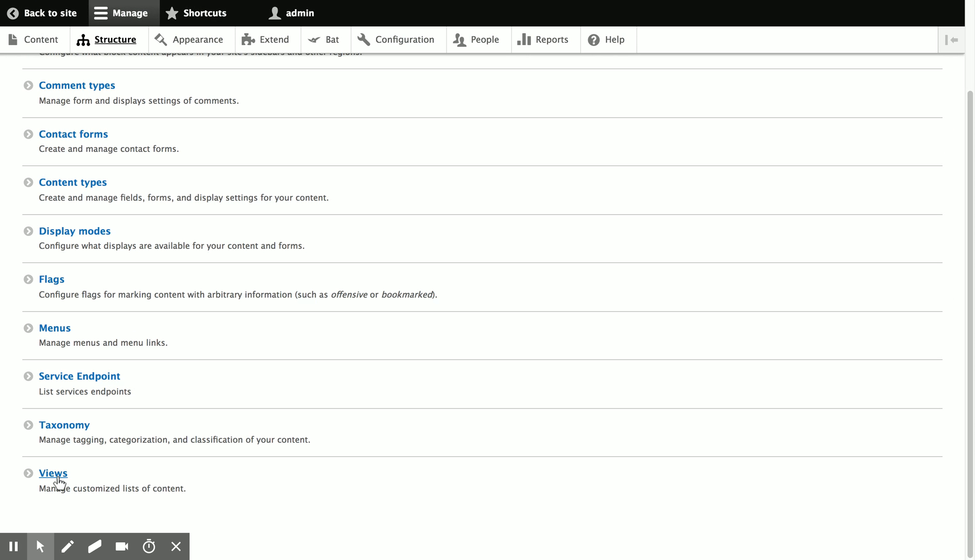
pyautogui.click(58, 480)
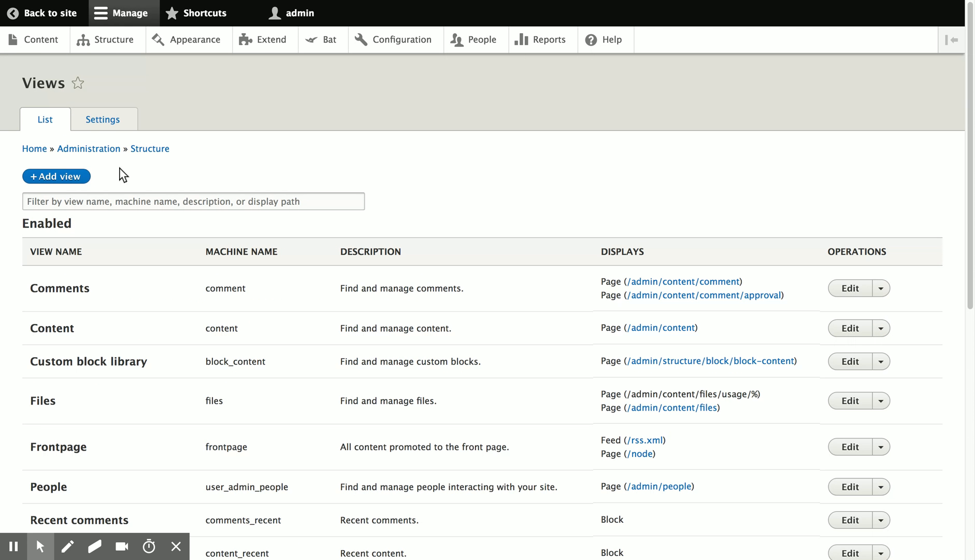
pyautogui.click(54, 177)
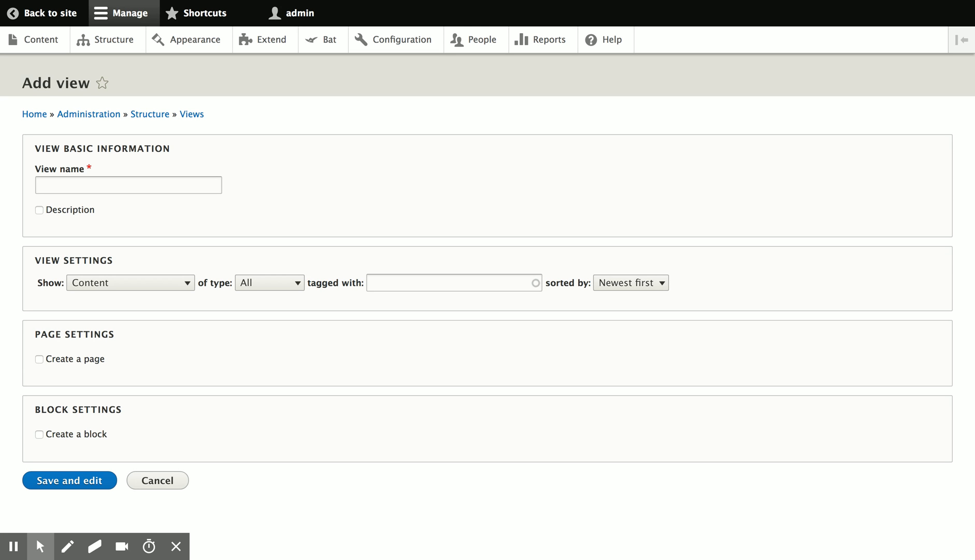
pyautogui.click(184, 190)
pyautogui.write('E')
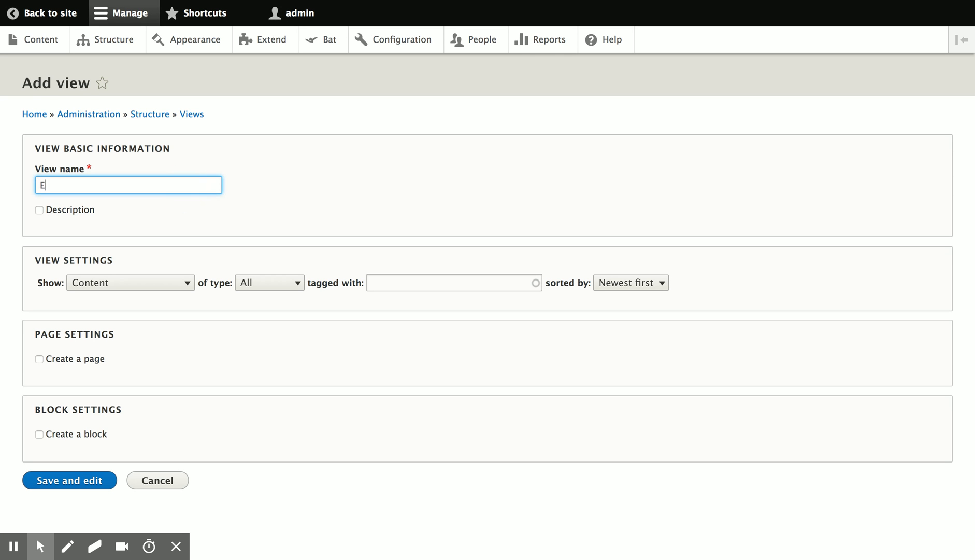
pyautogui.write('vent Approval')
pyautogui.click(482, 146)
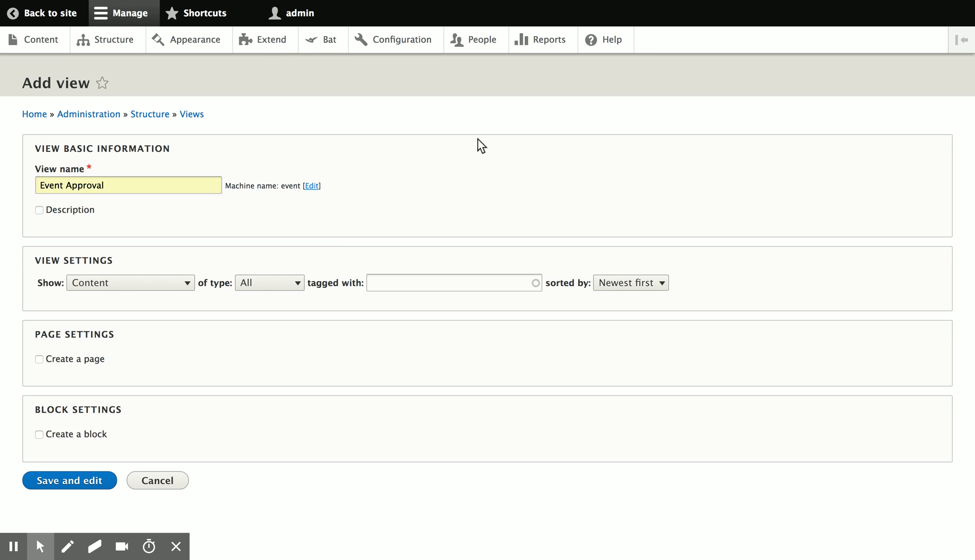
# Make the view show Event items of type Availability Hourly.
pyautogui.click(162, 282)
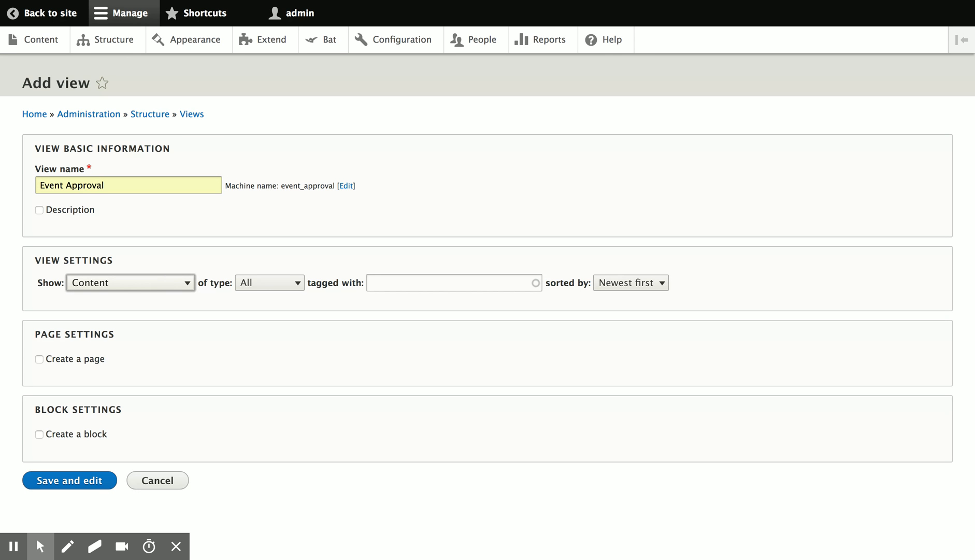
pyautogui.click(155, 329)
pyautogui.click(307, 284)
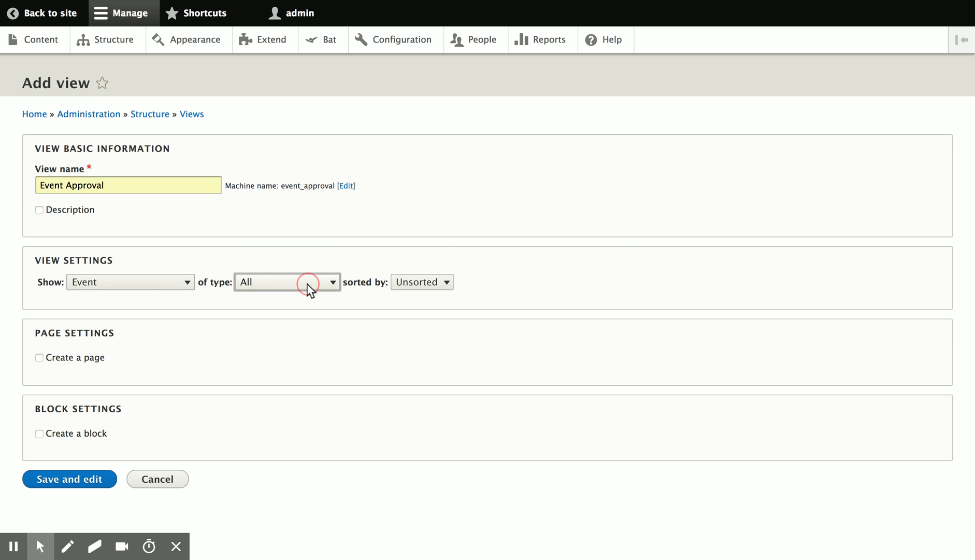
pyautogui.click(317, 307)
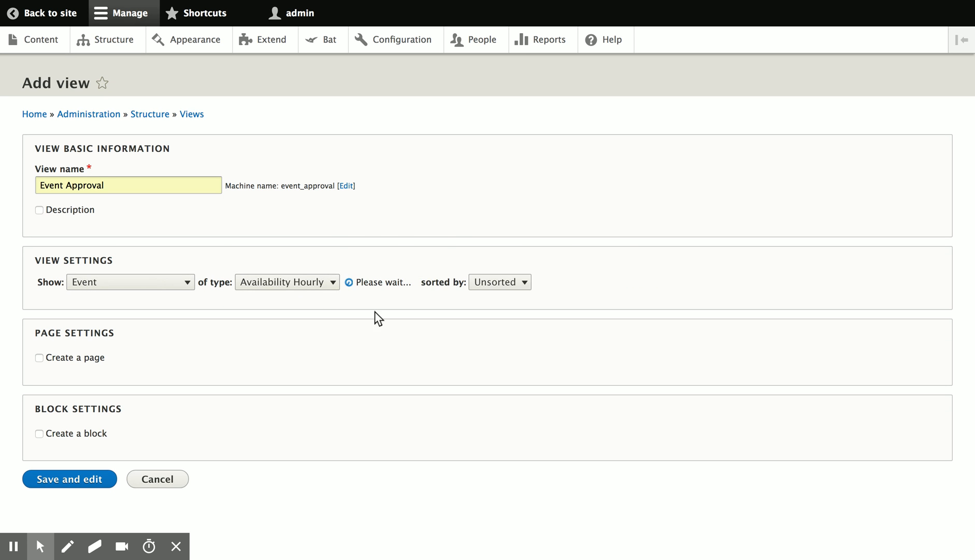
# Add a page to the view and set its path to admin/event-approval.
pyautogui.click(76, 359)
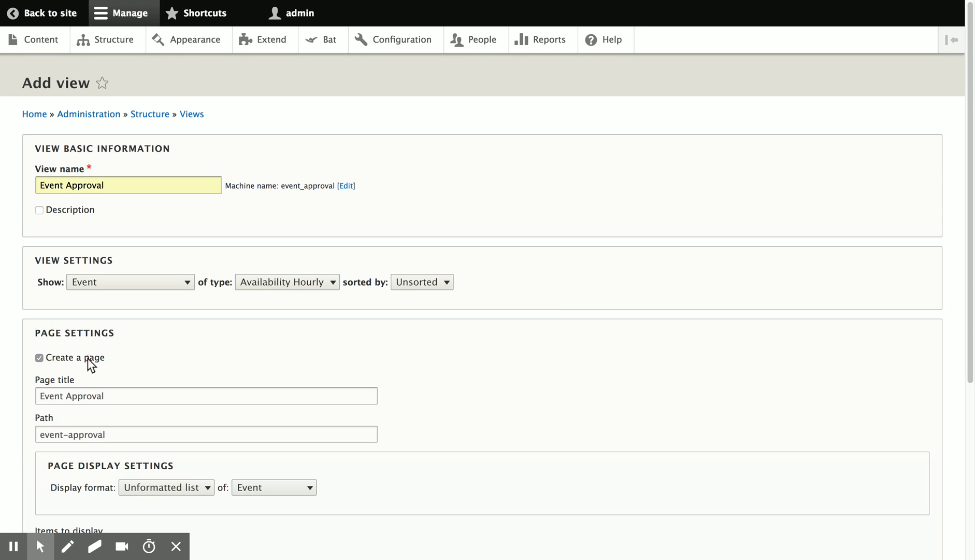
pyautogui.click(68, 431)
pyautogui.press('Home')
pyautogui.write('admin/')
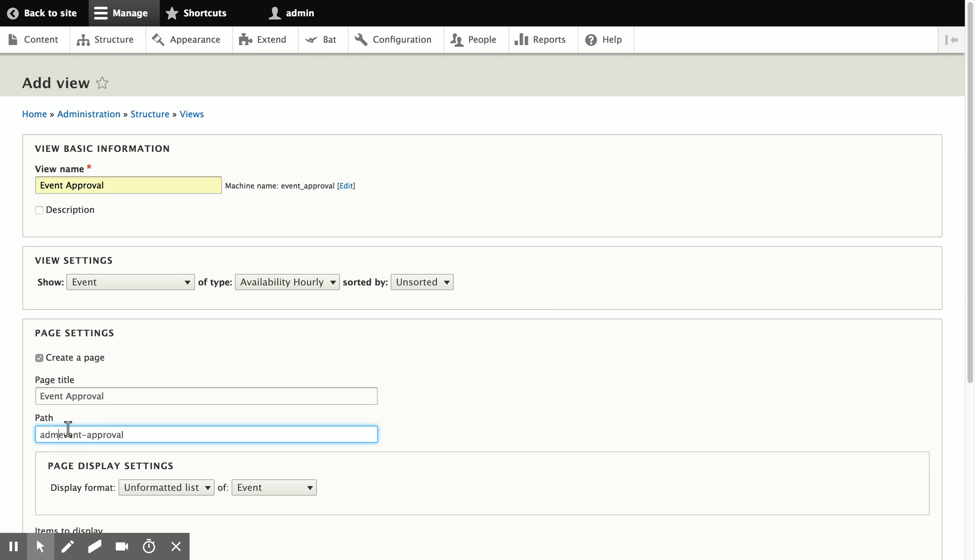
# Set the page display to an unformatted list of fields and save the new view for editing.
pyautogui.scroll(-5, 293, 410)
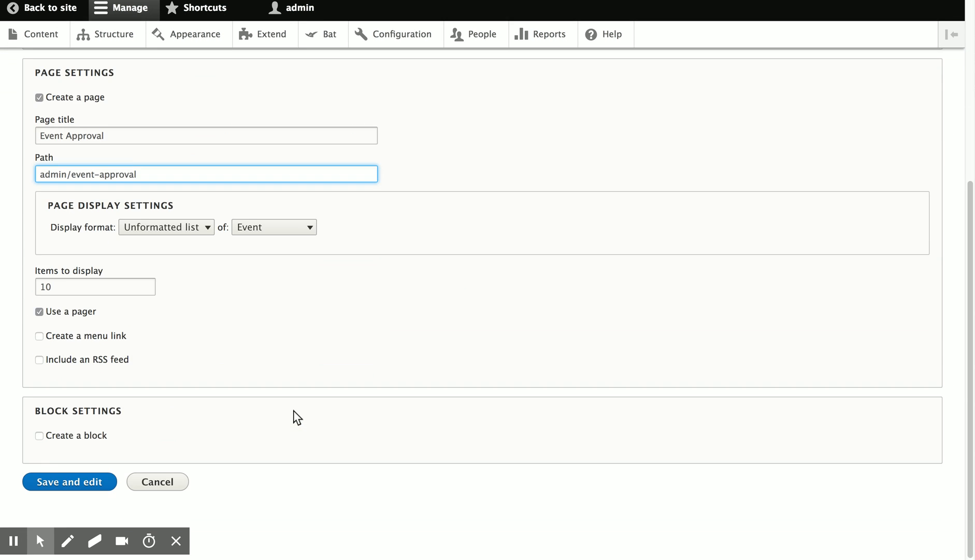
pyautogui.click(253, 239)
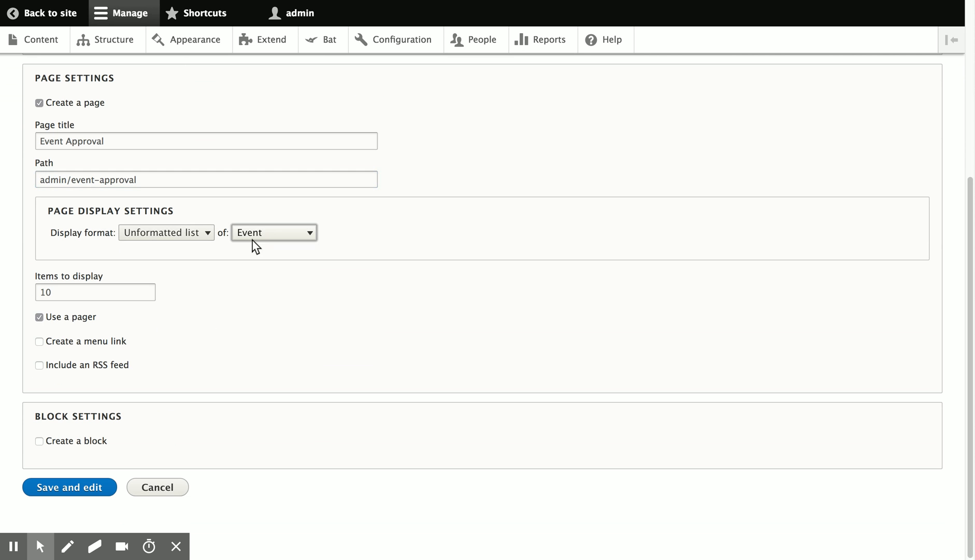
pyautogui.click(256, 248)
pyautogui.click(89, 487)
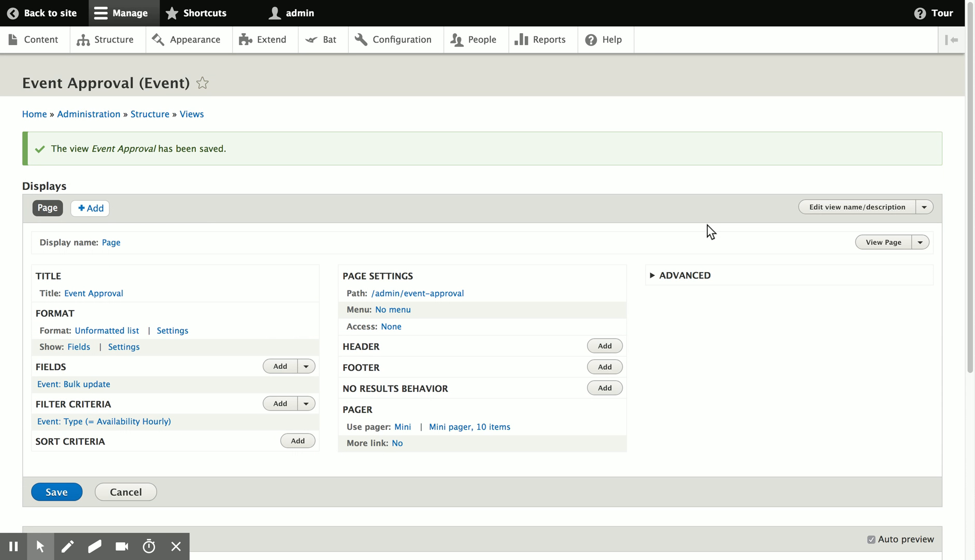
# Add the Event flag relationship to the Event Approval view.
pyautogui.click(693, 276)
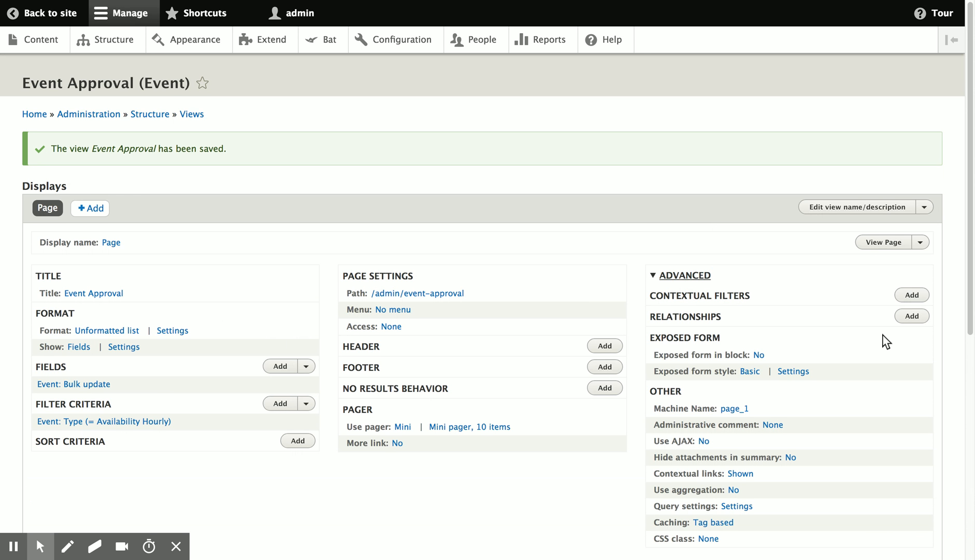
pyautogui.scroll(-4, 883, 336)
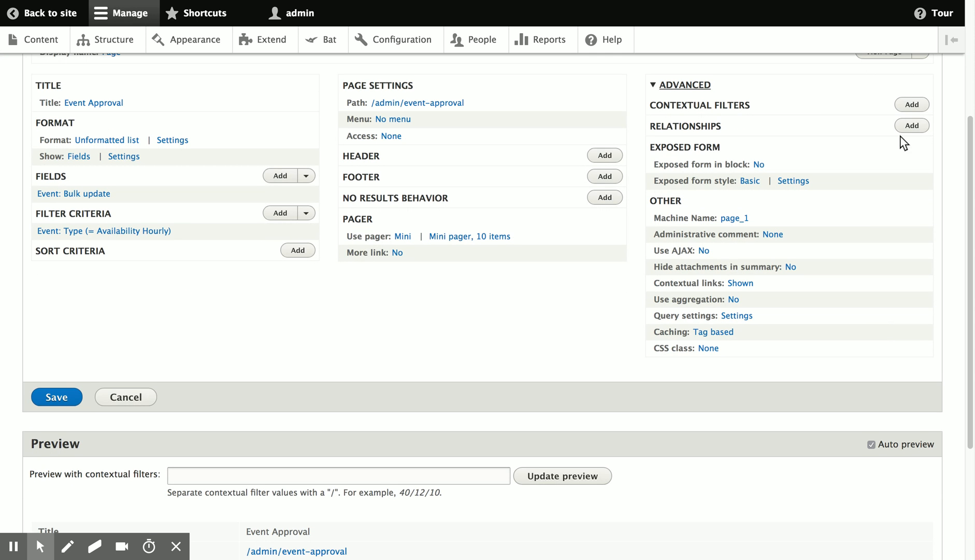
pyautogui.click(912, 126)
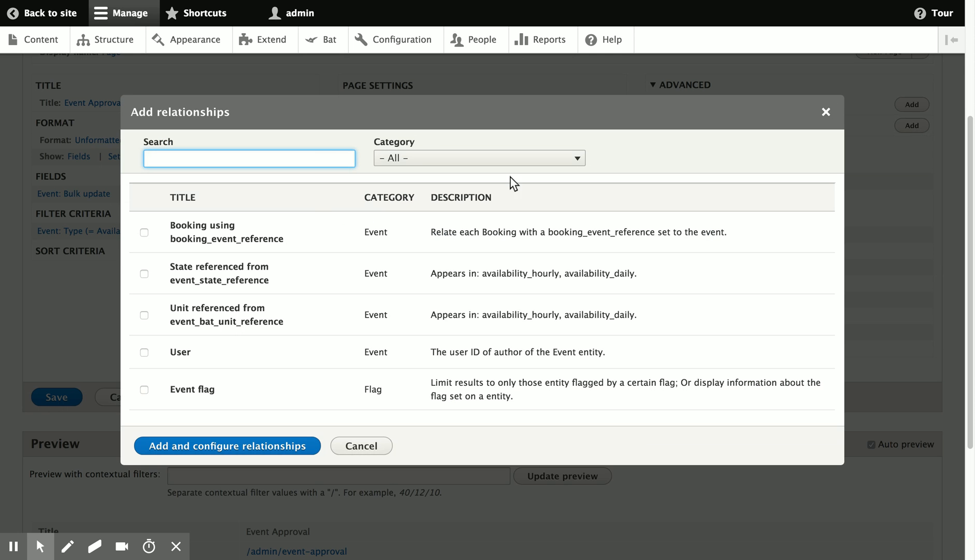
pyautogui.click(212, 388)
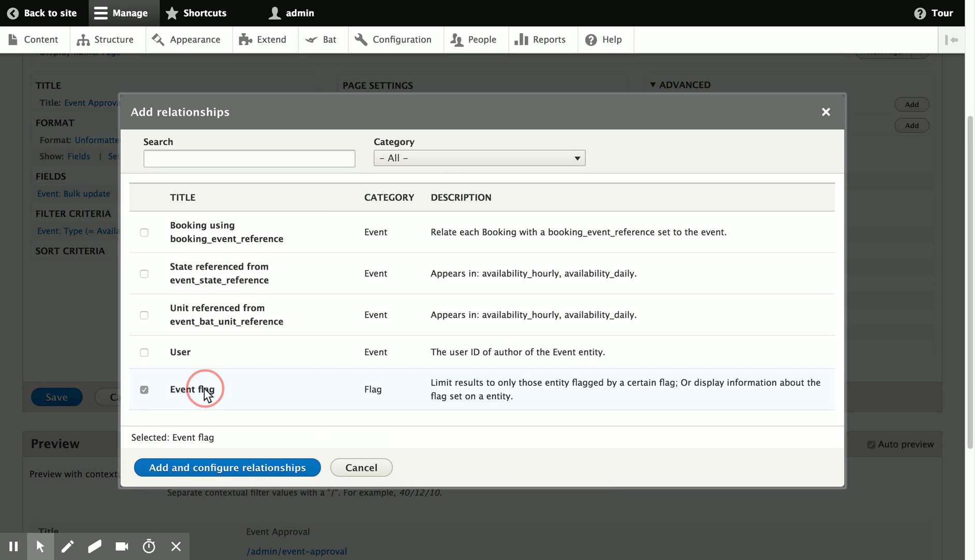
pyautogui.click(267, 468)
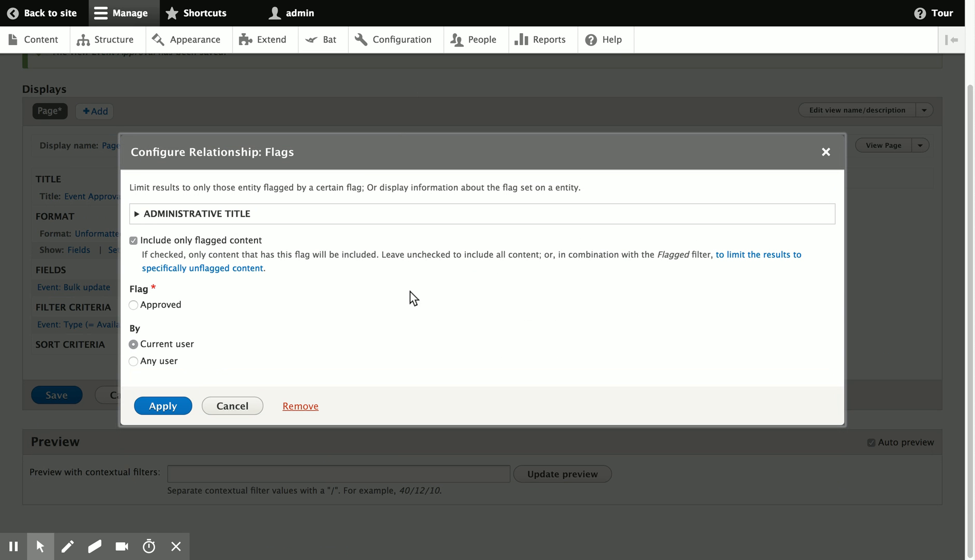
# Configure the flag relationship to use the Approved flag by any user, without limiting results to flagged content.
pyautogui.click(241, 239)
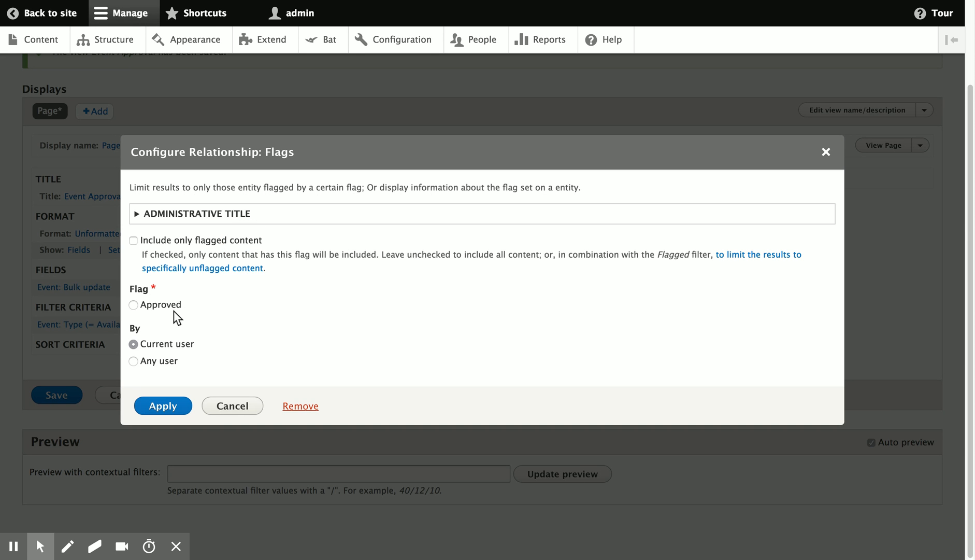
pyautogui.click(161, 306)
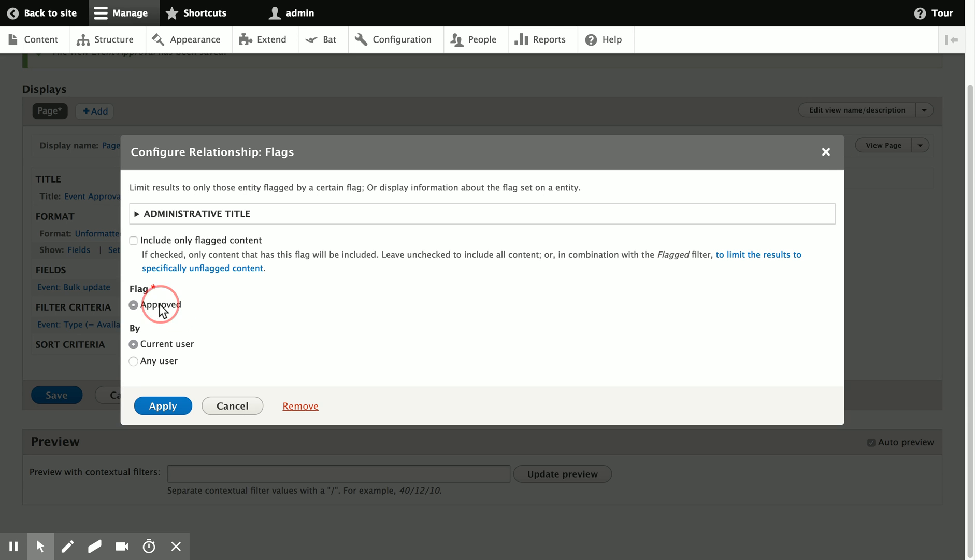
pyautogui.click(163, 361)
pyautogui.click(170, 408)
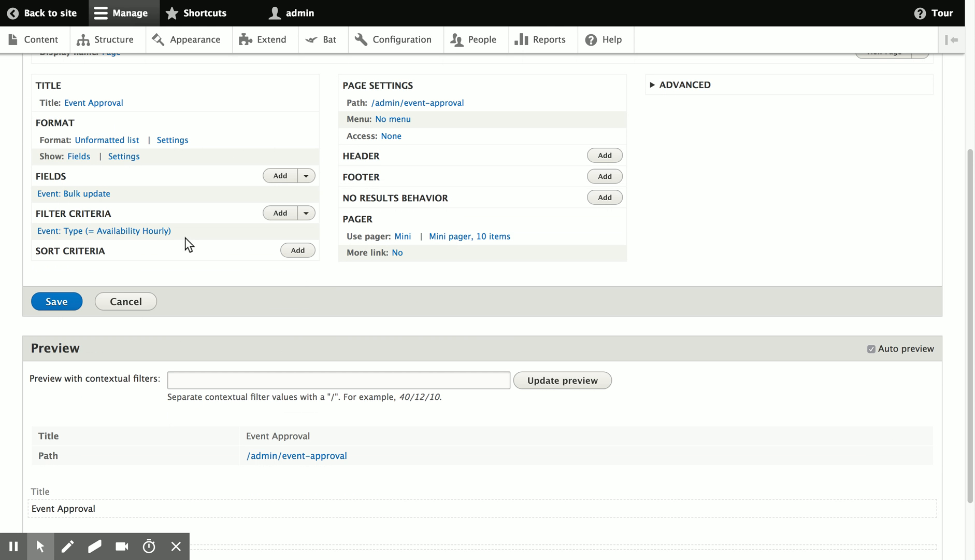
# Add a Flagged filter criterion using the Flags relationship, with its status set to Not flagged.
pyautogui.click(280, 213)
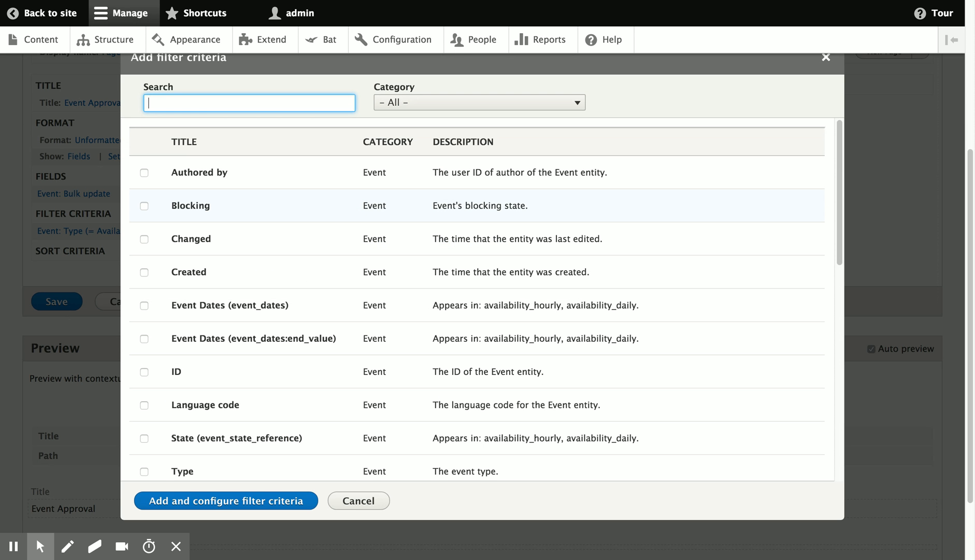
pyautogui.write('flag')
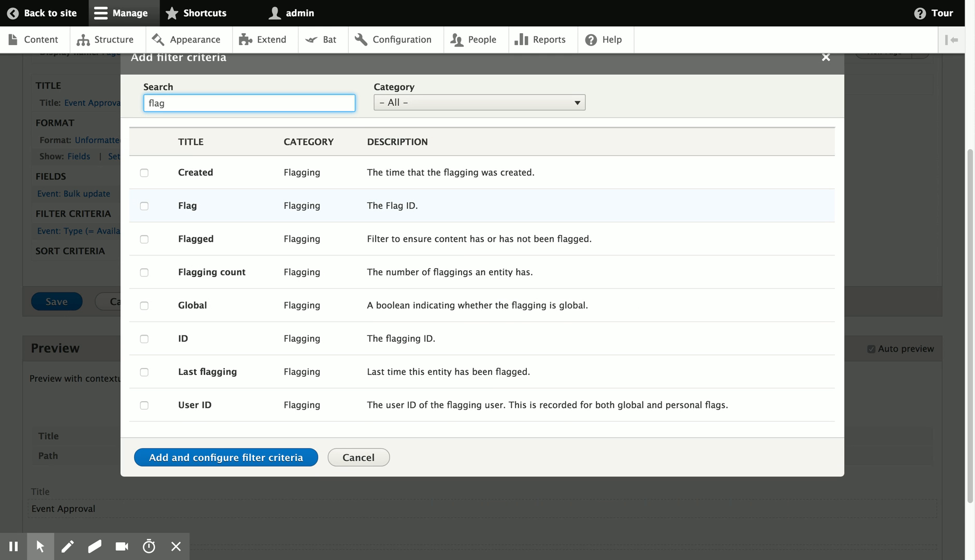
pyautogui.click(202, 240)
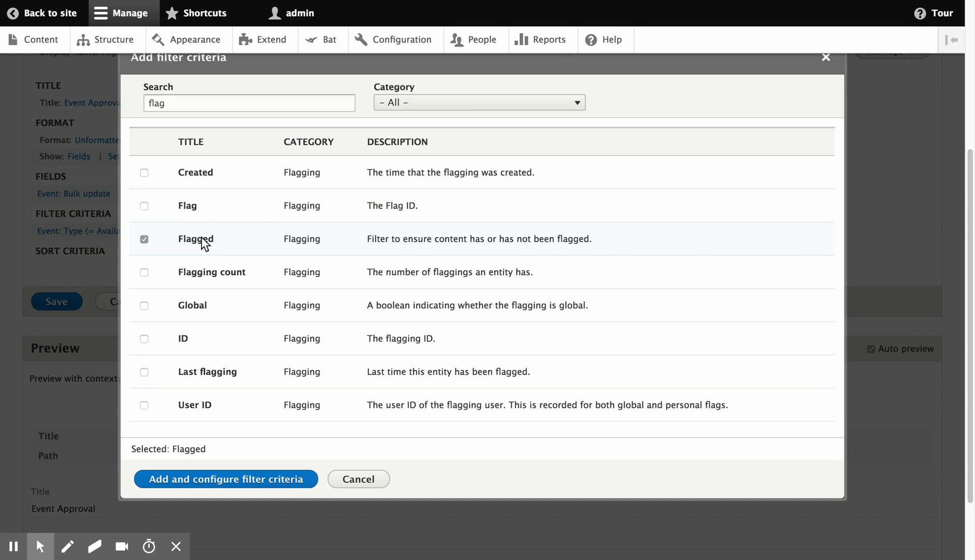
pyautogui.click(246, 474)
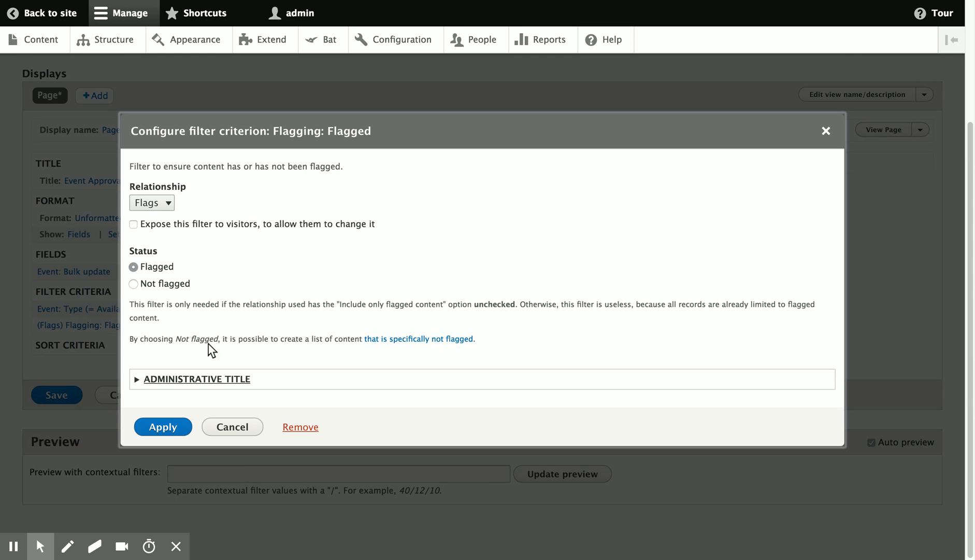
pyautogui.click(176, 284)
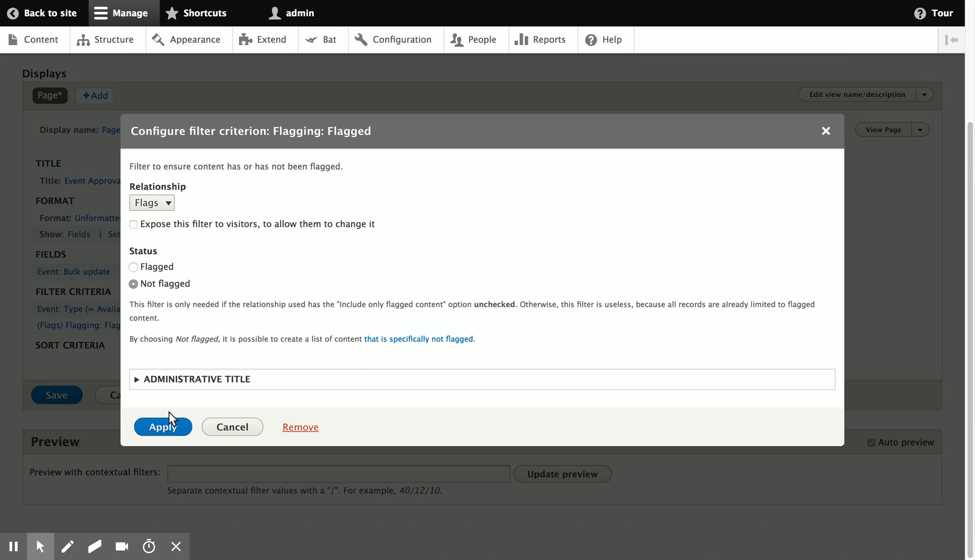
pyautogui.click(170, 430)
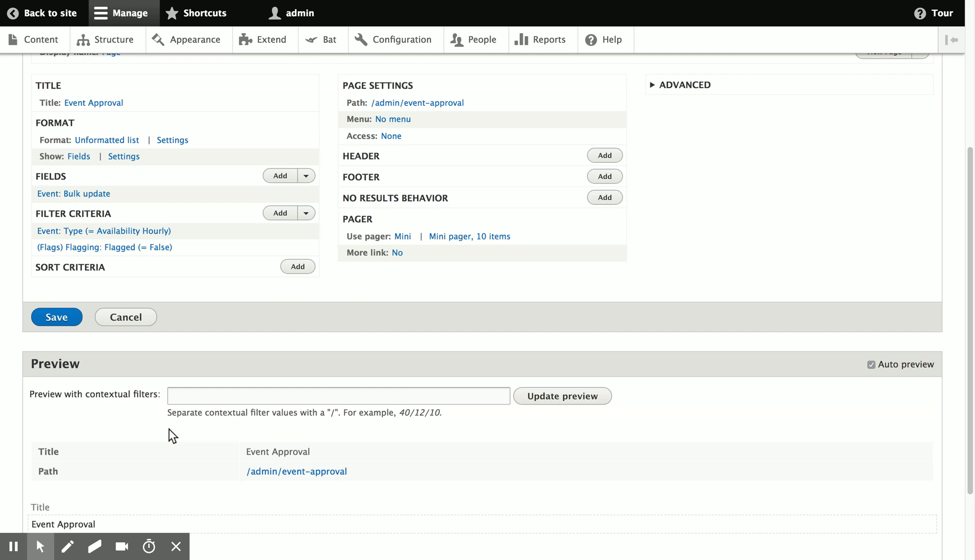
pyautogui.click(13, 545)
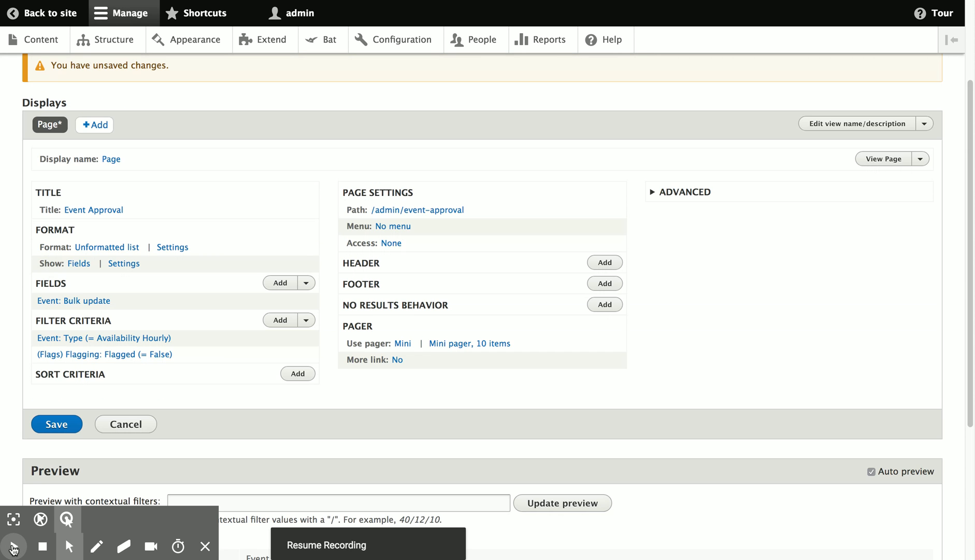
pyautogui.click(14, 546)
# Add a User relationship for the author of the Event entity, leaving the relationship not required.
pyautogui.scroll(-3, 500, 385)
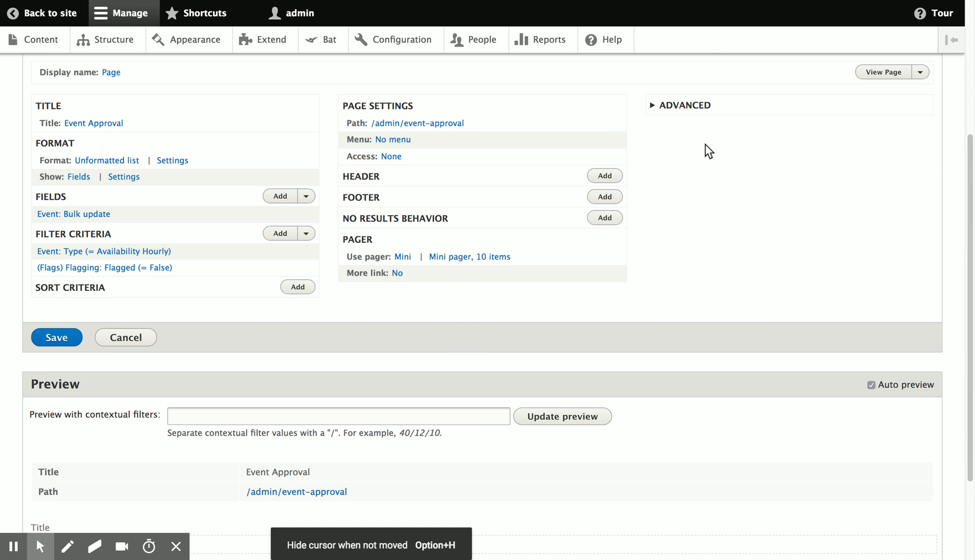
pyautogui.click(688, 111)
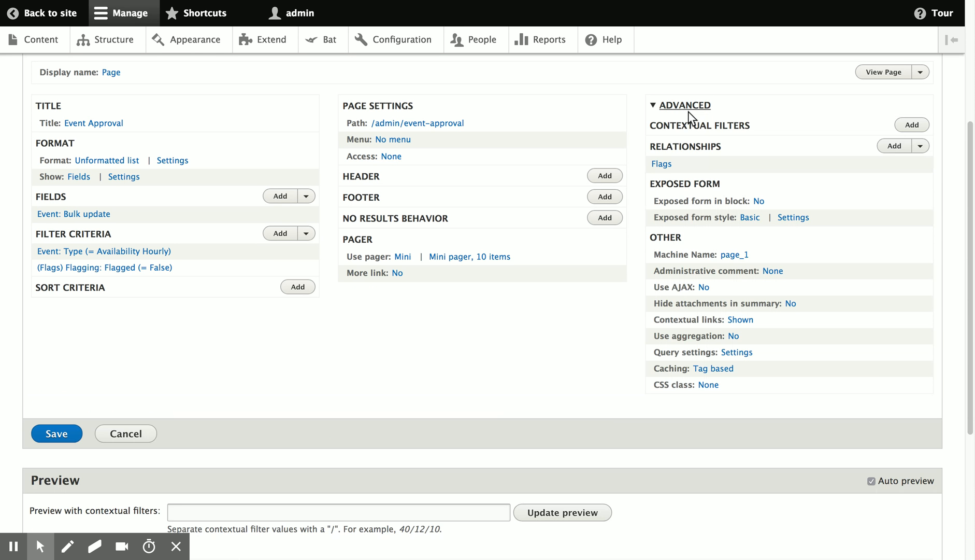
pyautogui.click(898, 147)
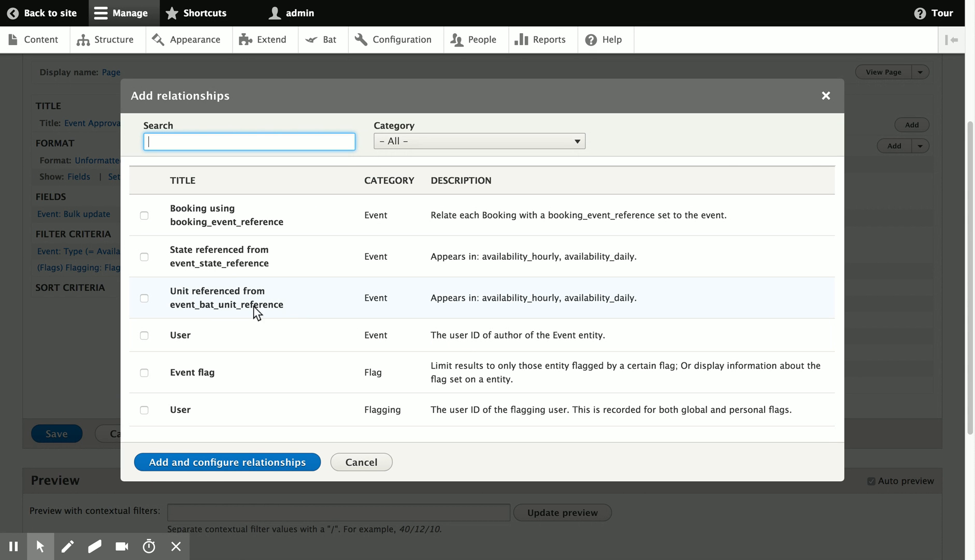
pyautogui.click(191, 334)
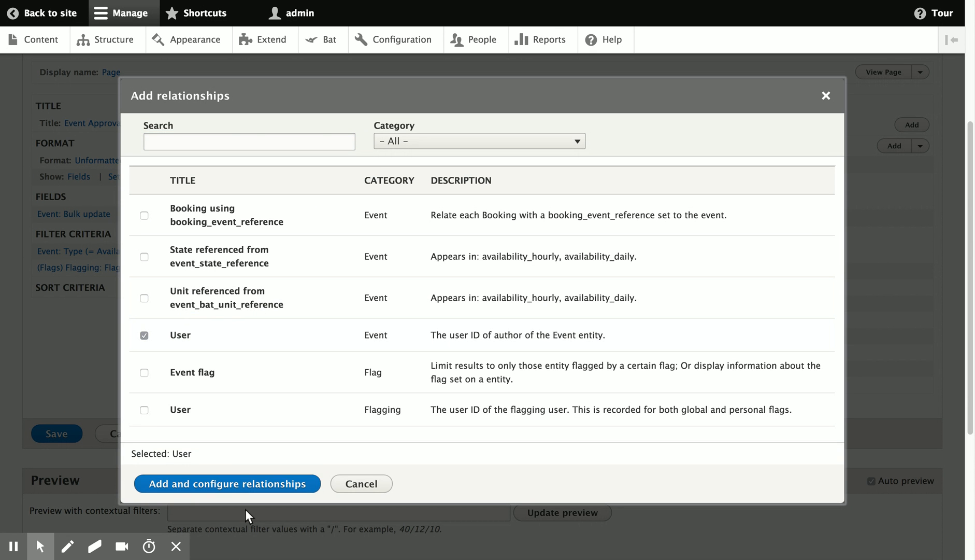
pyautogui.click(231, 484)
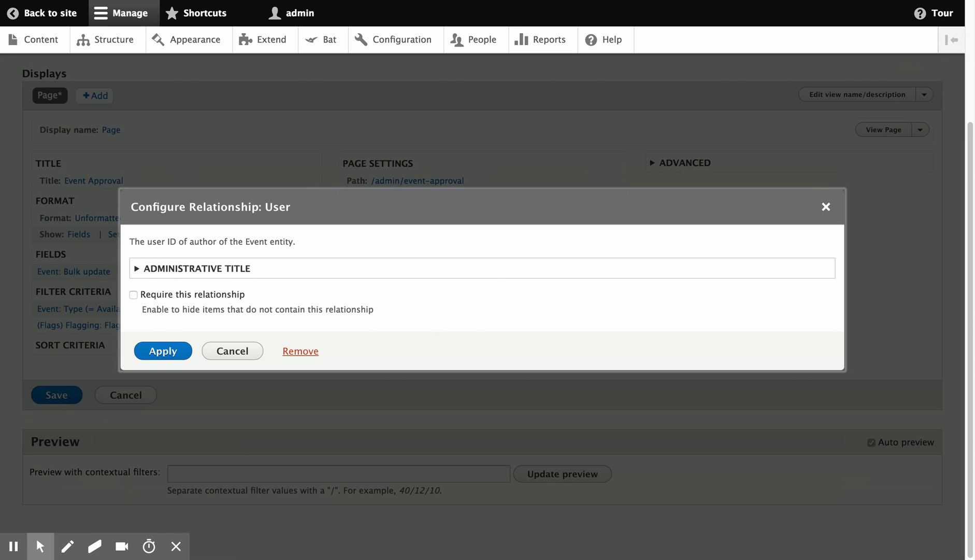
pyautogui.click(163, 351)
# Add the user Name field through the User relationship and give it the label Name.
pyautogui.scroll(-2, 263, 274)
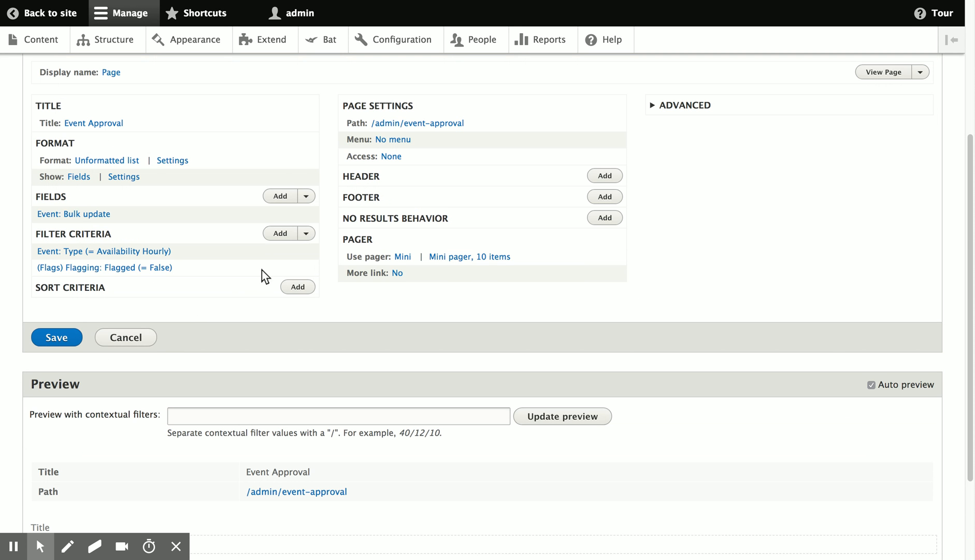
pyautogui.click(281, 195)
pyautogui.write('name')
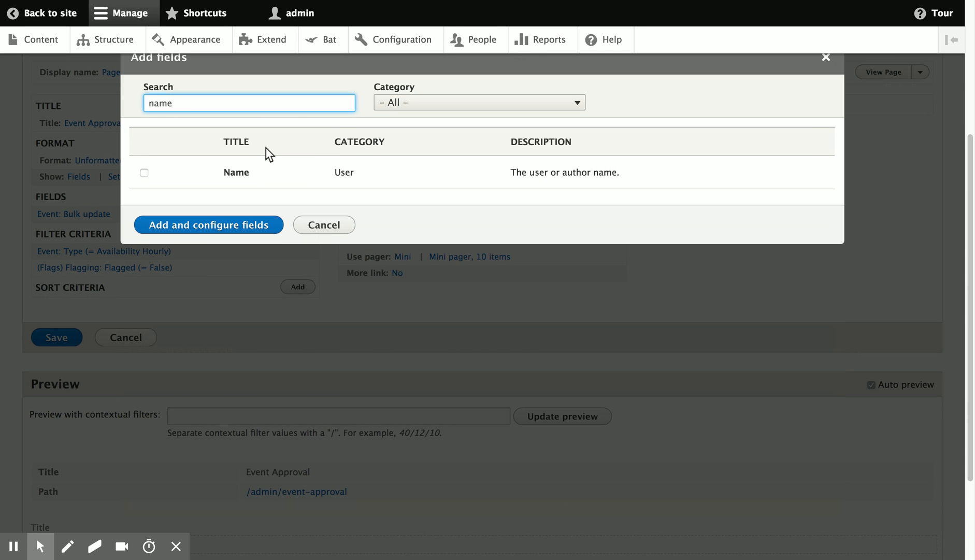
pyautogui.click(244, 172)
pyautogui.click(245, 246)
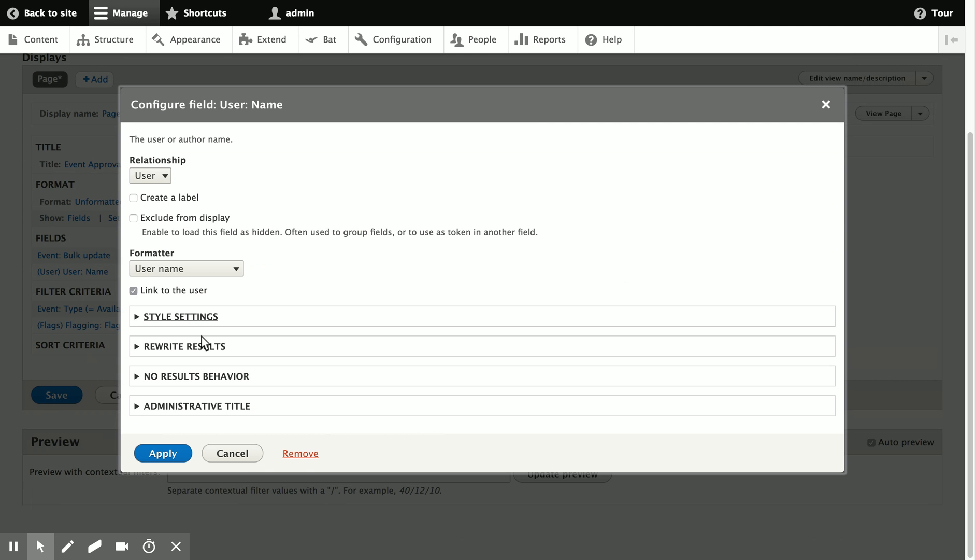
pyautogui.click(195, 202)
pyautogui.click(186, 227)
pyautogui.write('n')
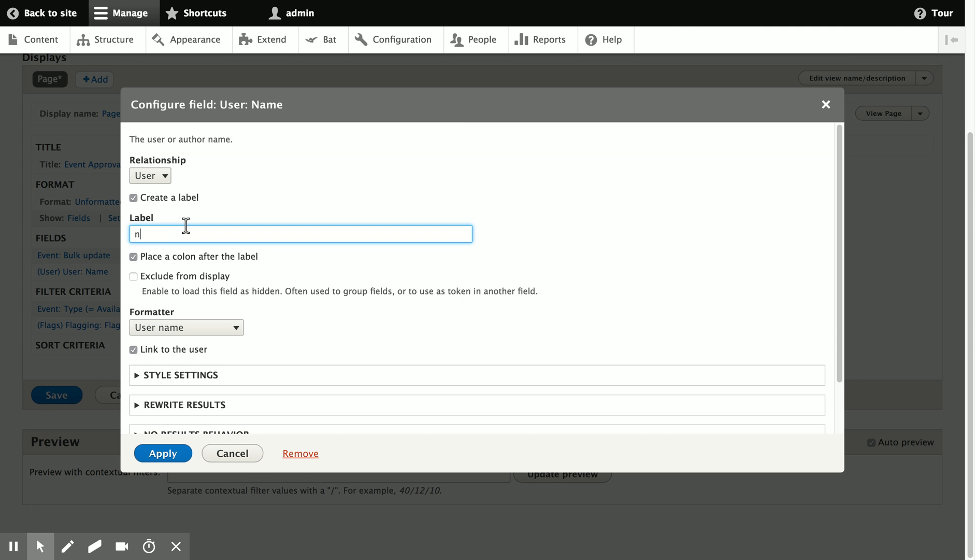
pyautogui.write('ame')
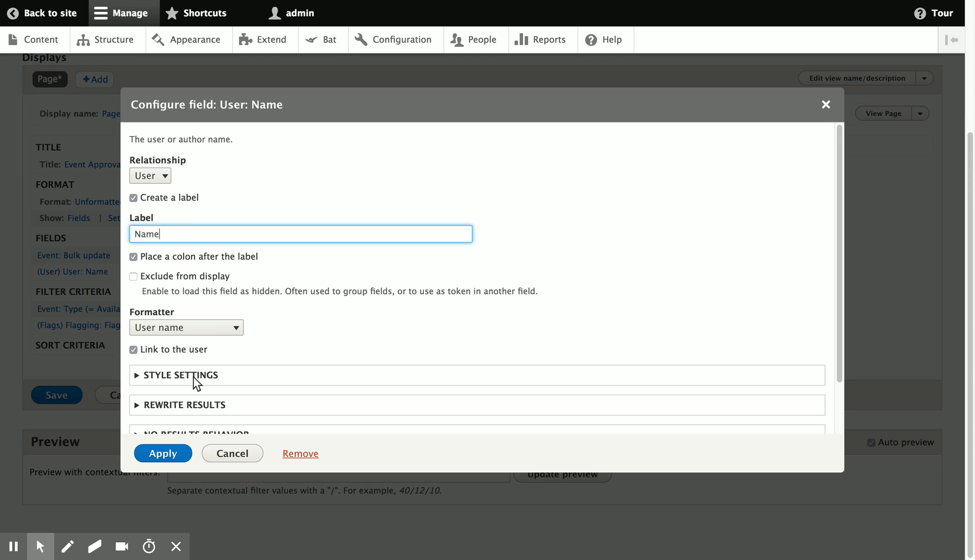
pyautogui.click(167, 454)
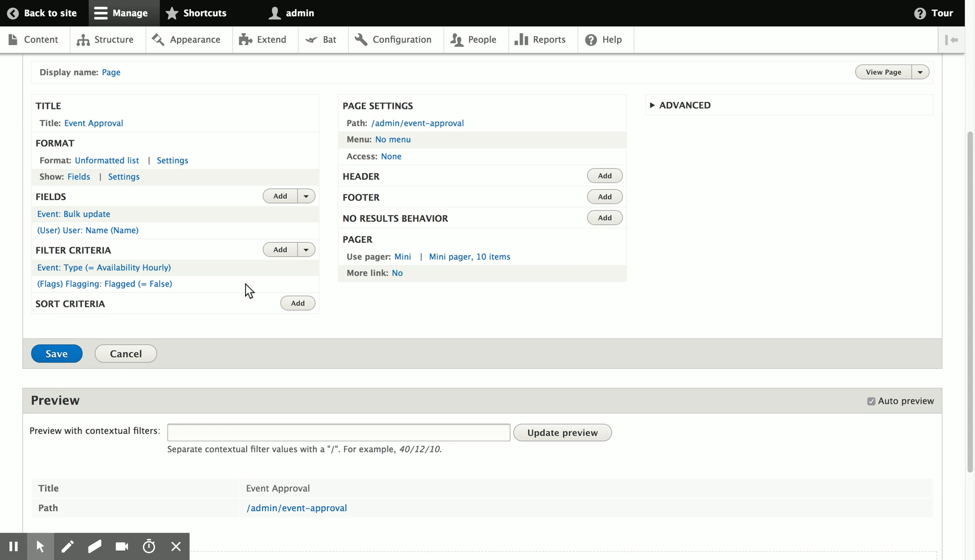
# Add the Event Dates field to the view with its default settings.
pyautogui.click(280, 196)
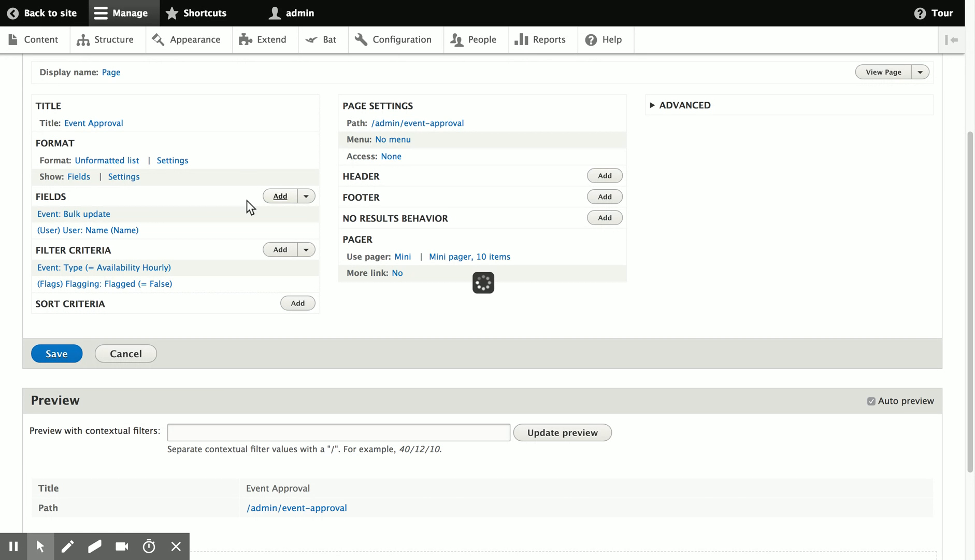
pyautogui.write('dates')
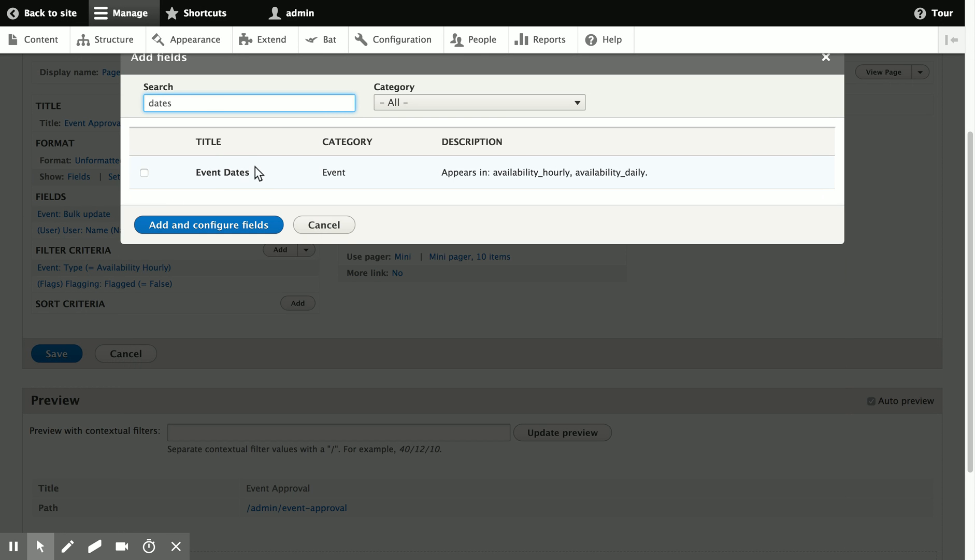
pyautogui.click(238, 174)
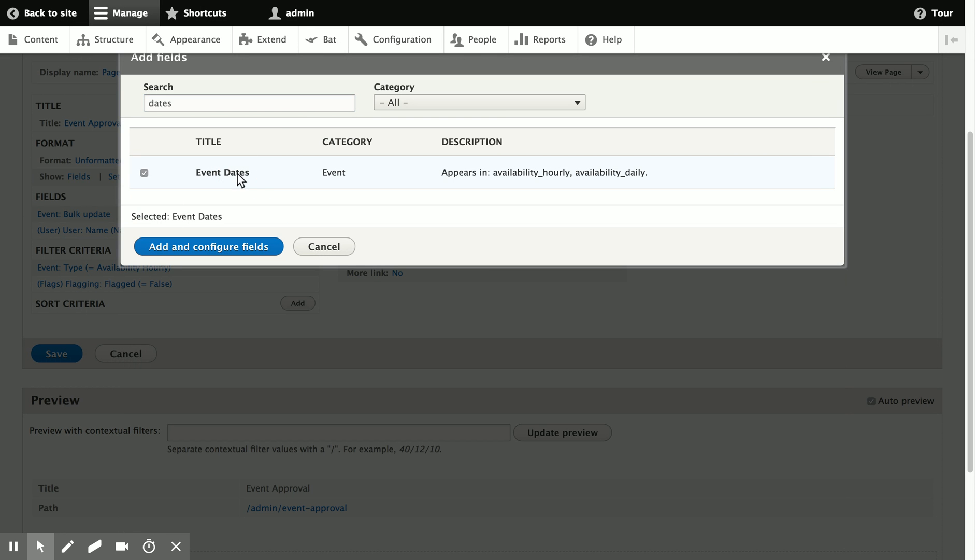
pyautogui.click(235, 246)
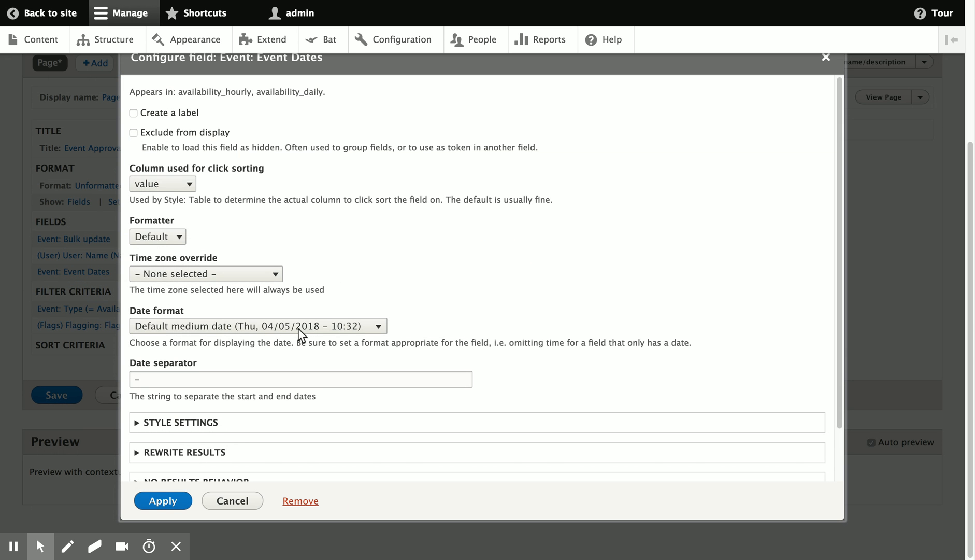
pyautogui.click(172, 506)
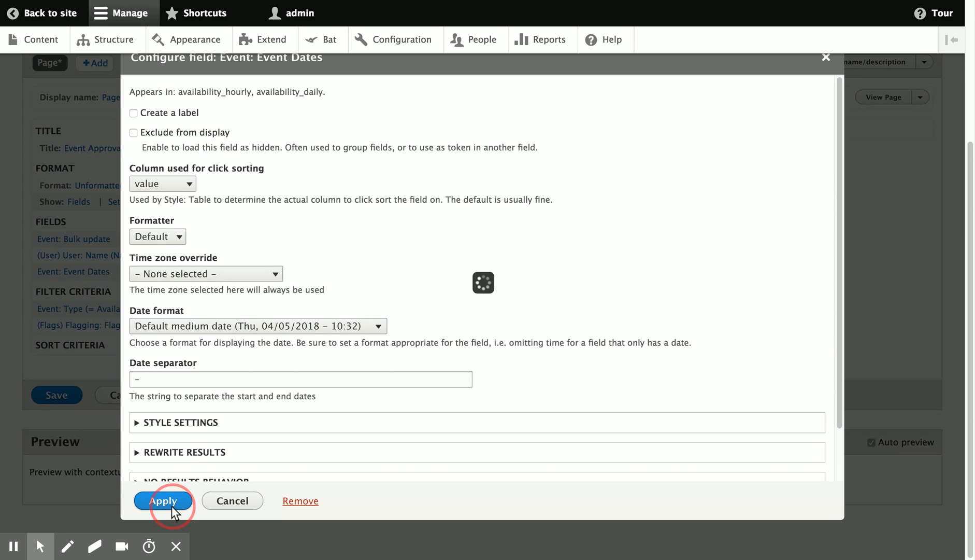
pyautogui.scroll(-3, 461, 216)
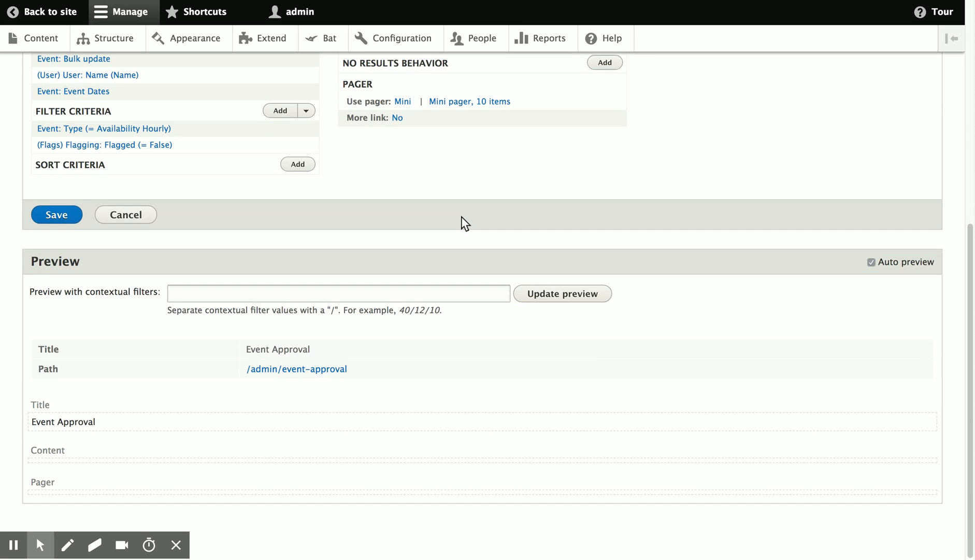
# Save the pending field, filter and relationship changes to the Event Approval view.
pyautogui.scroll(1, 461, 217)
pyautogui.scroll(6, 461, 217)
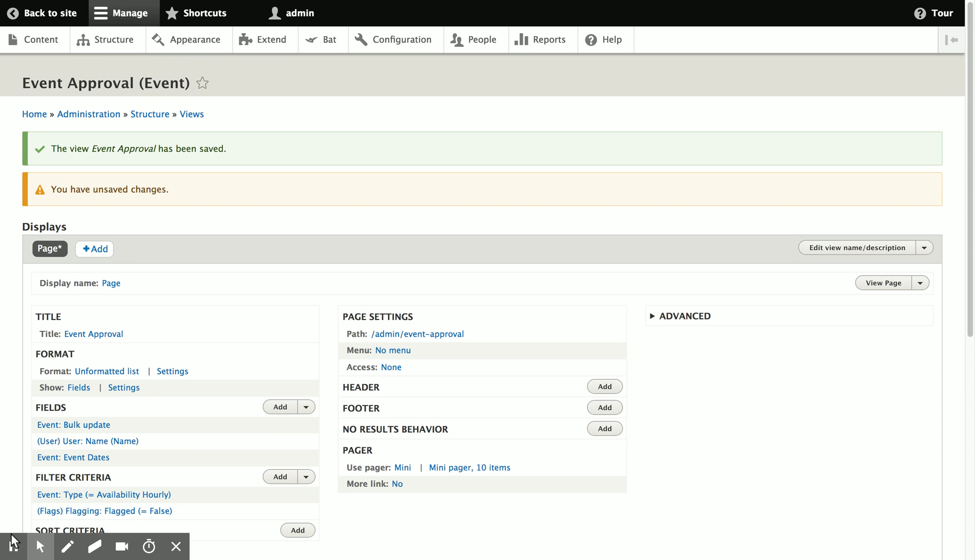
pyautogui.moveTo(14, 546)
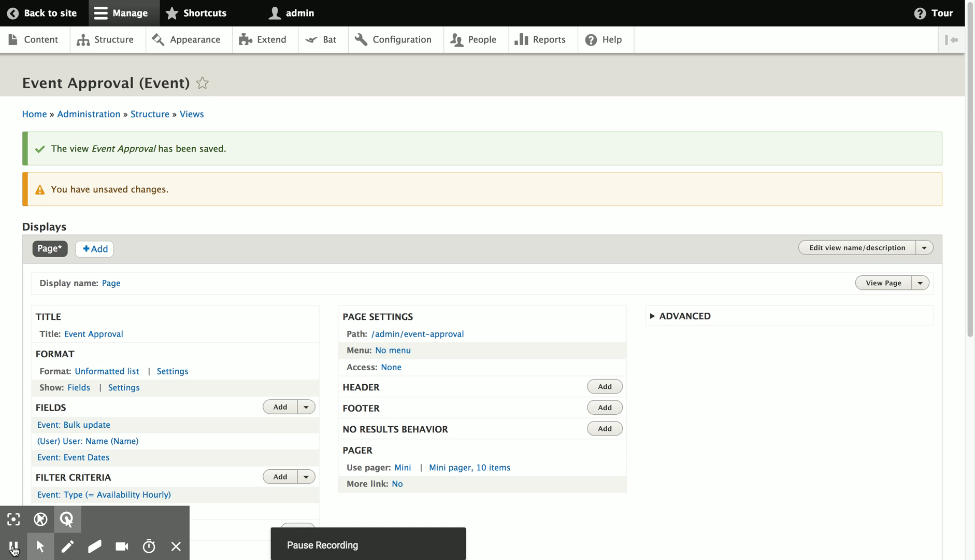
pyautogui.scroll(-4, 251, 293)
pyautogui.click(54, 357)
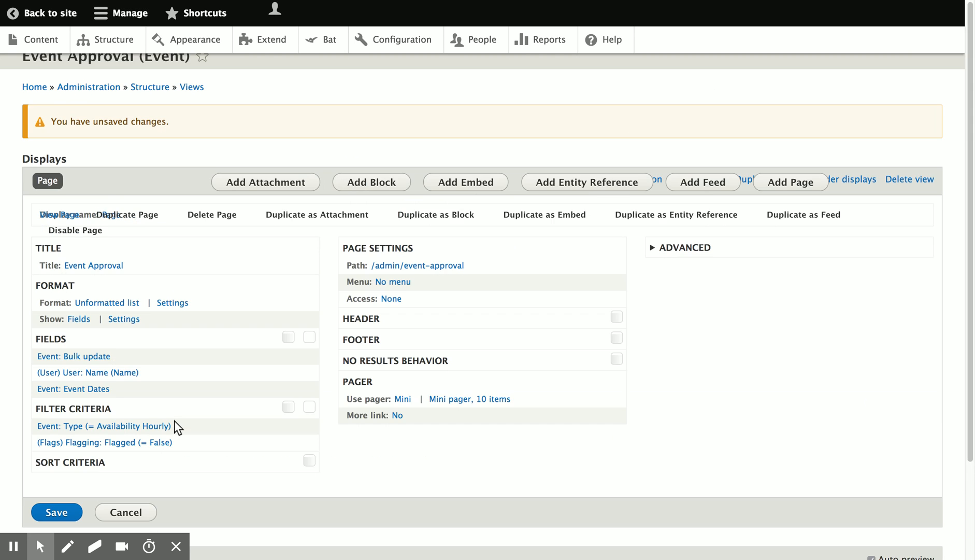
pyautogui.scroll(-3, 92, 356)
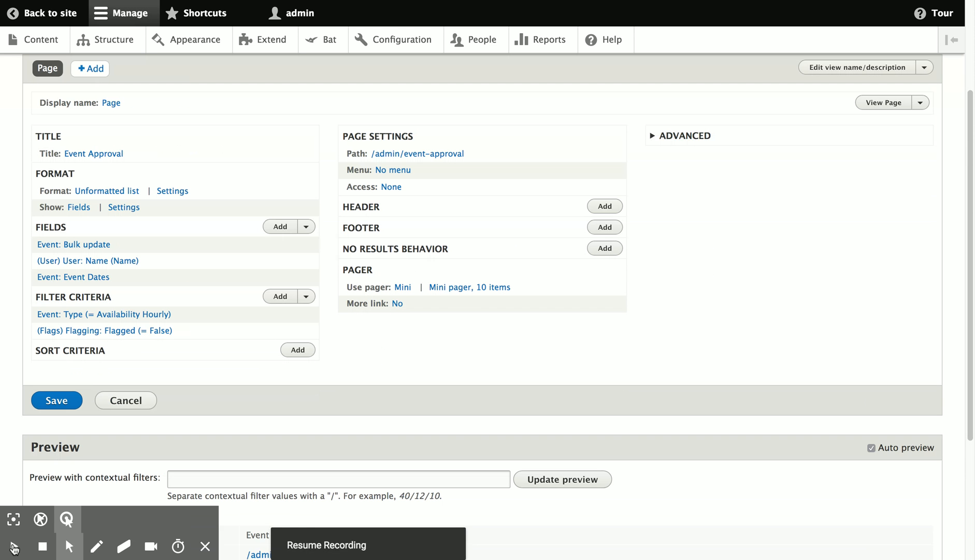
# Open the Main Hall event hall page from the site's content list.
pyautogui.click(31, 42)
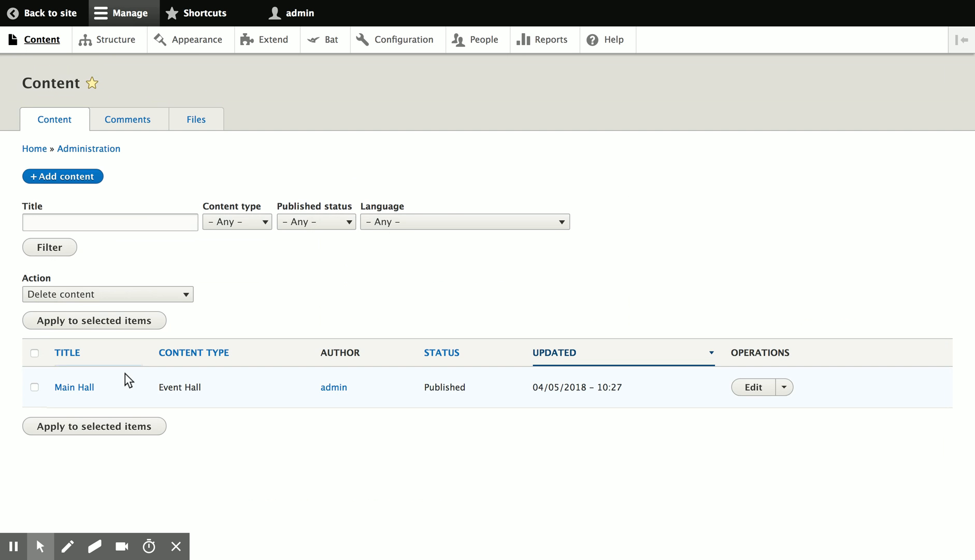
pyautogui.click(87, 393)
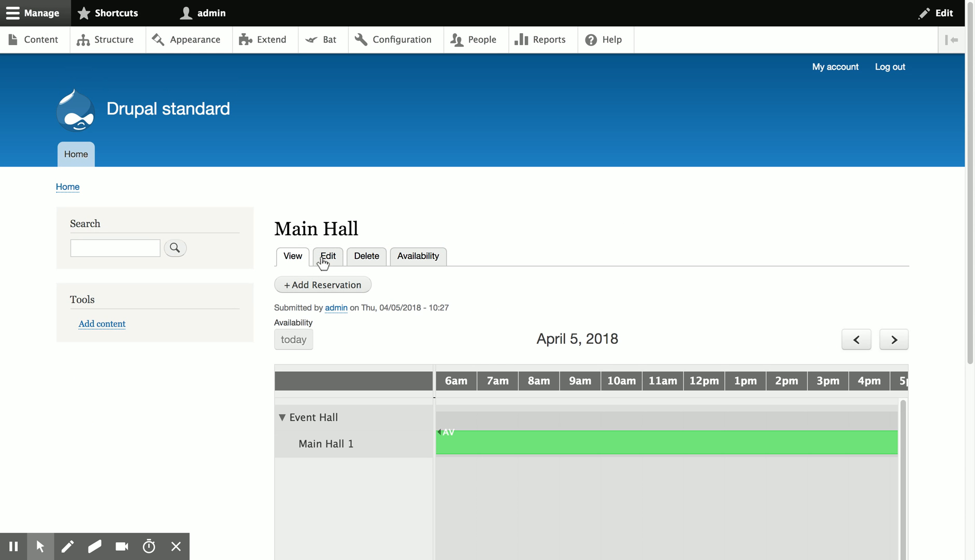
pyautogui.click(322, 262)
pyautogui.hotkey('alt', 'Left')
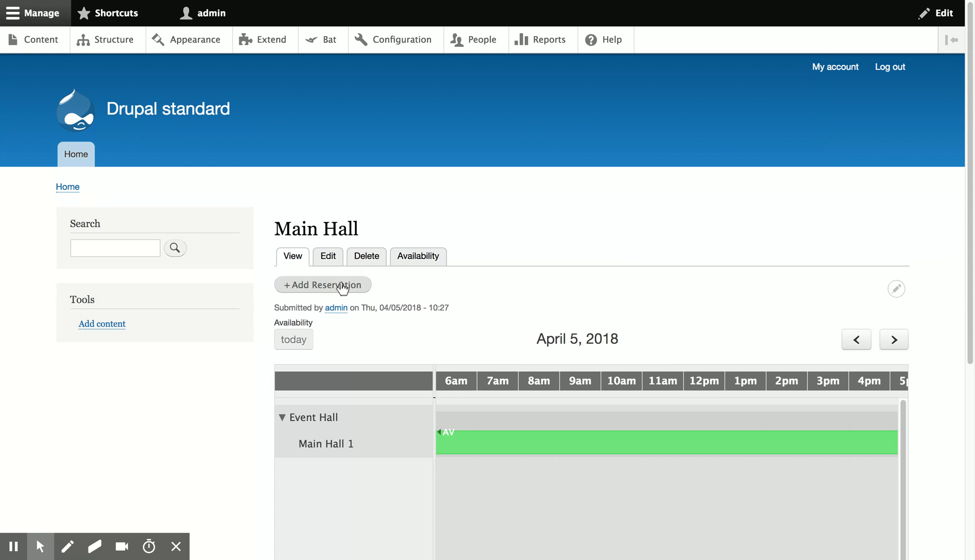
# Add a Main Hall reservation on 04/06/2018 from 10:00 AM to 11:00 AM.
pyautogui.click(342, 286)
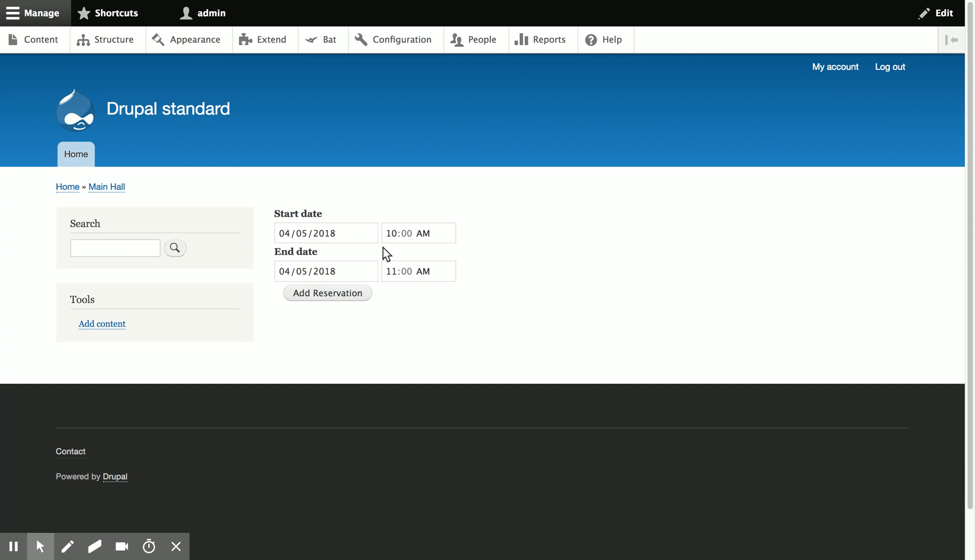
pyautogui.click(358, 231)
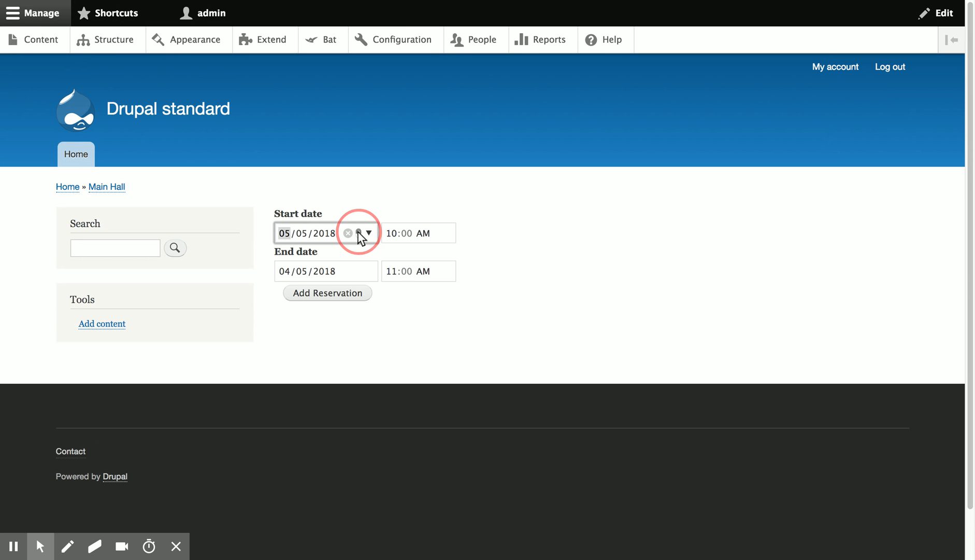
pyautogui.click(359, 236)
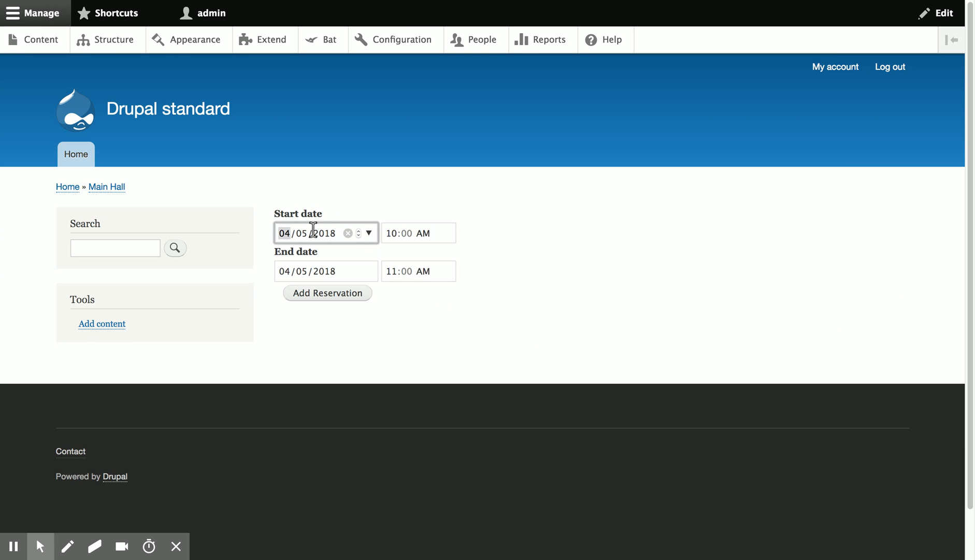
pyautogui.press('Right')
pyautogui.click(359, 231)
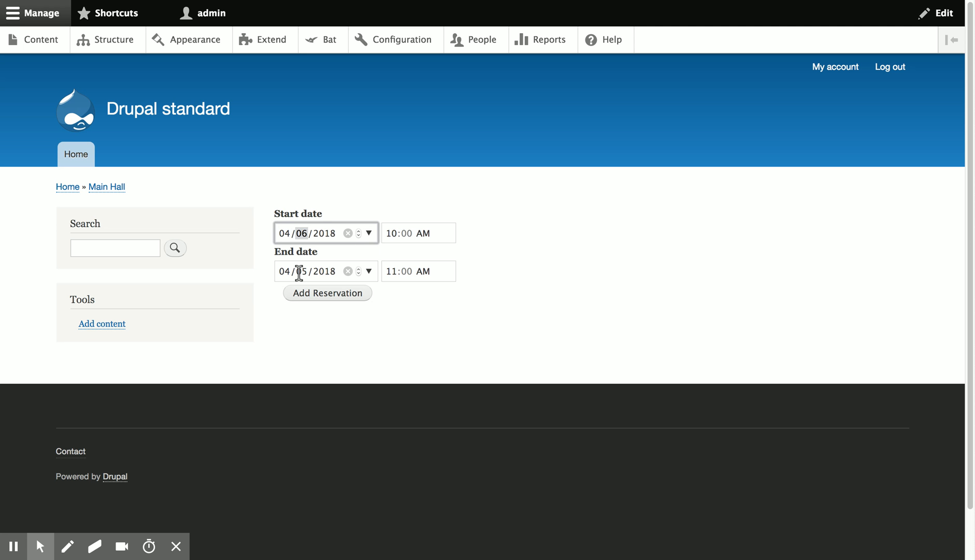
pyautogui.click(301, 272)
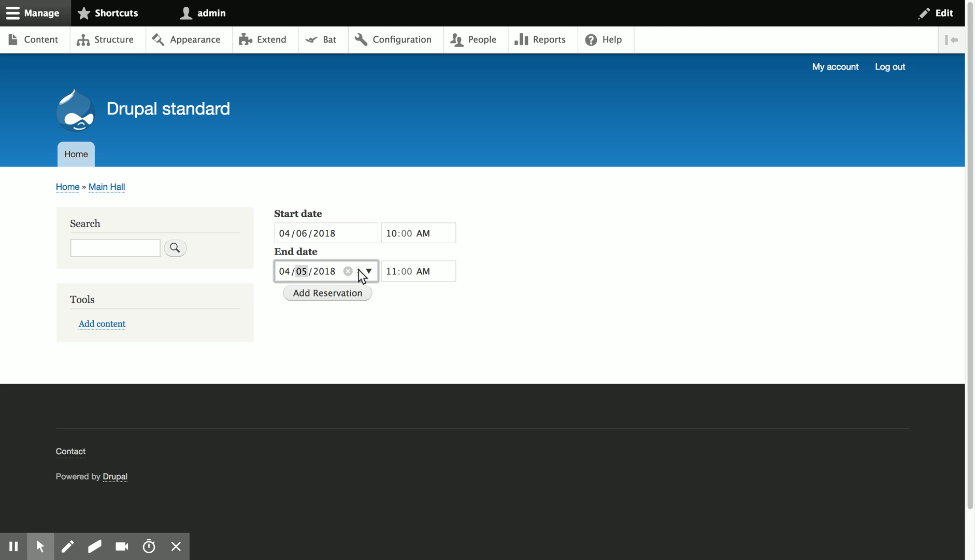
pyautogui.click(345, 293)
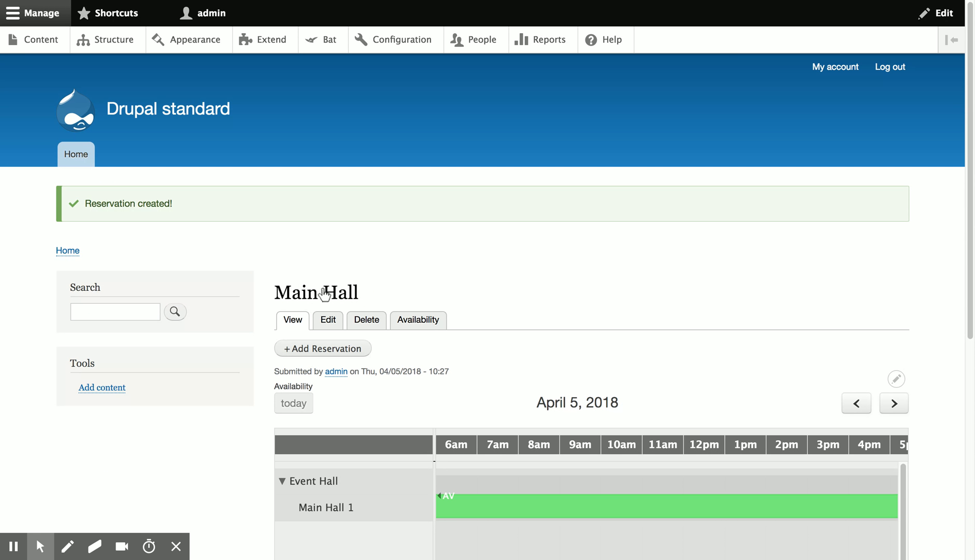
# Add a second Main Hall reservation on 04/05/2018 from 02:00 PM to 03:00 PM.
pyautogui.click(344, 349)
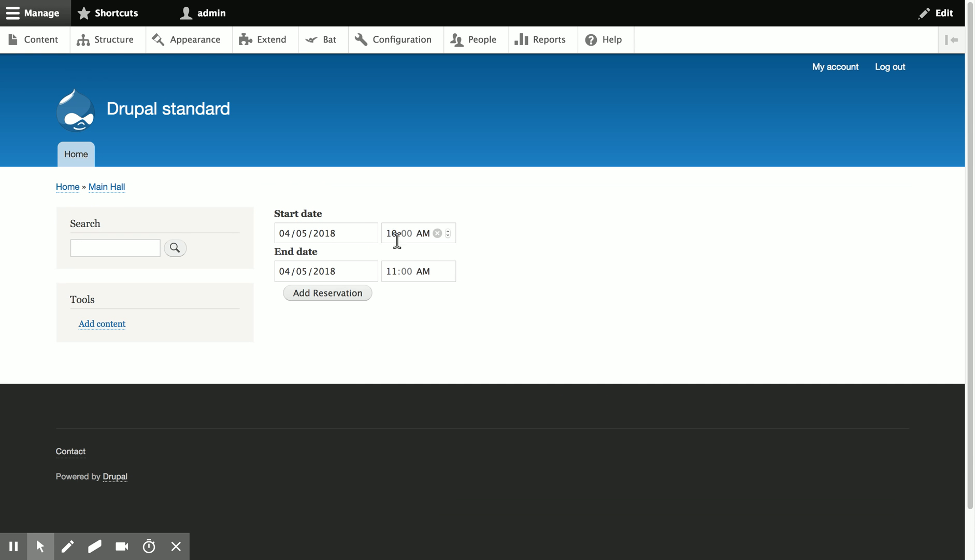
pyautogui.click(392, 234)
pyautogui.write('200')
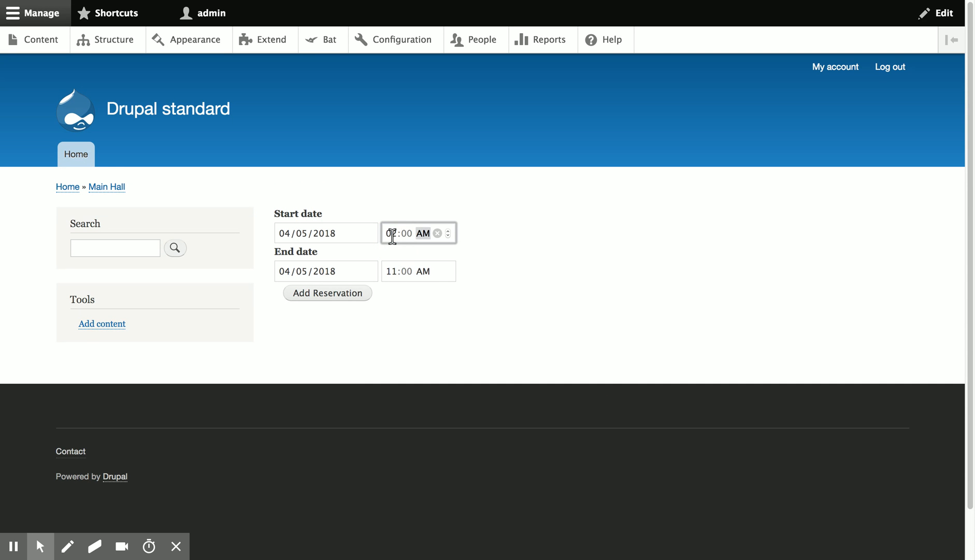
pyautogui.click(392, 270)
pyautogui.write('300')
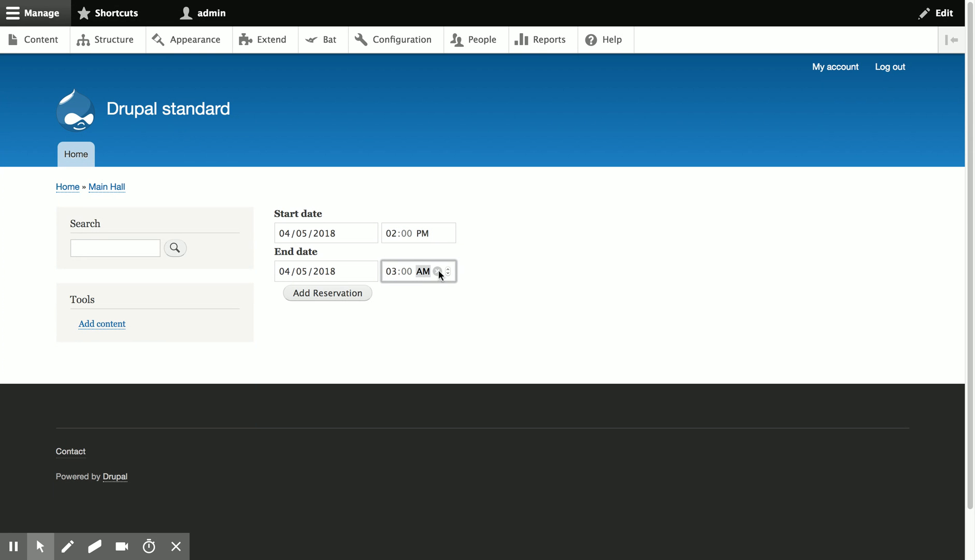
pyautogui.click(333, 295)
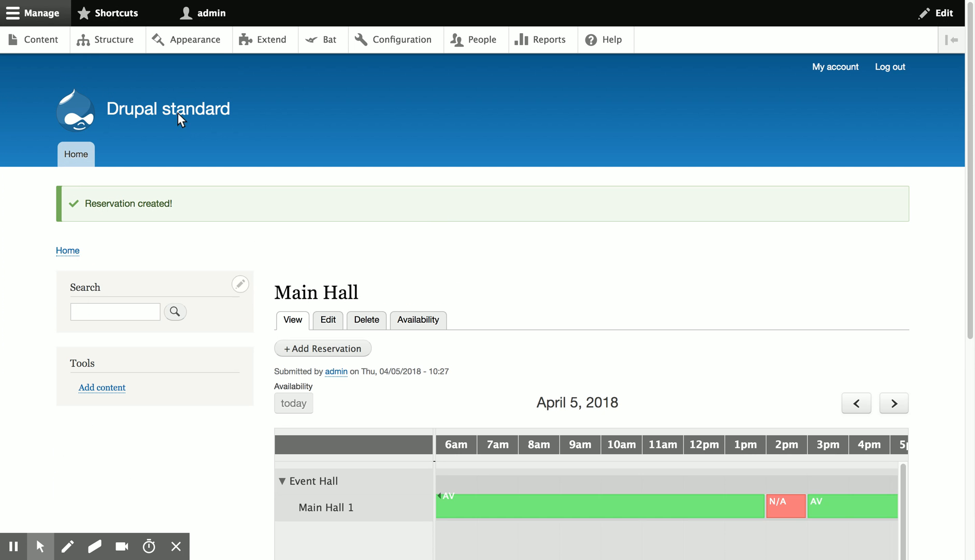
# Open the Event Approval view for editing and check its preview for the new reservations.
pyautogui.click(103, 43)
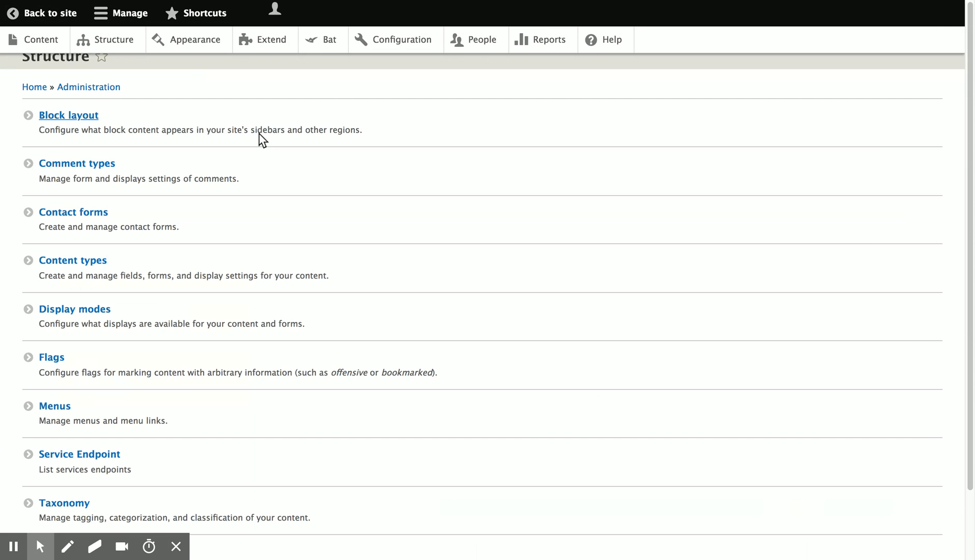
pyautogui.scroll(-3, 94, 383)
pyautogui.click(67, 484)
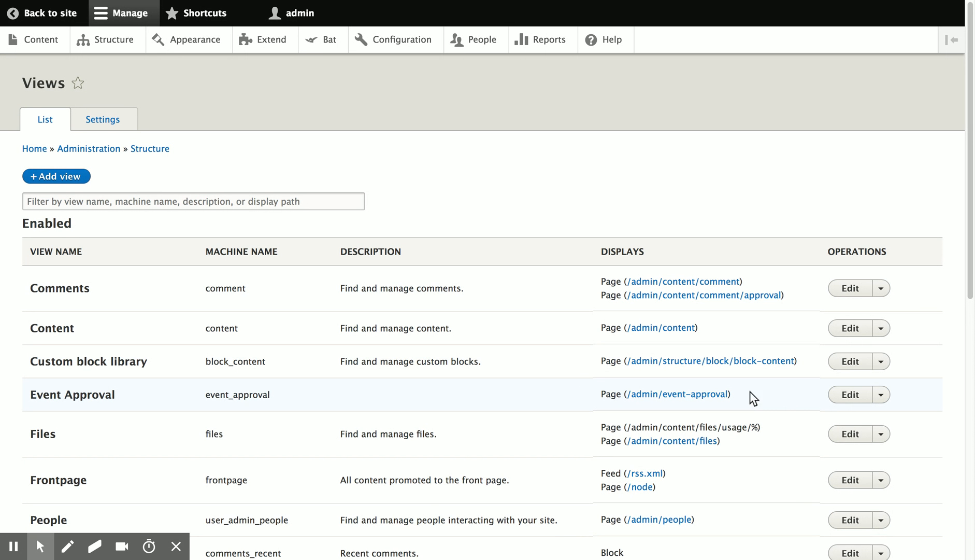
pyautogui.click(837, 397)
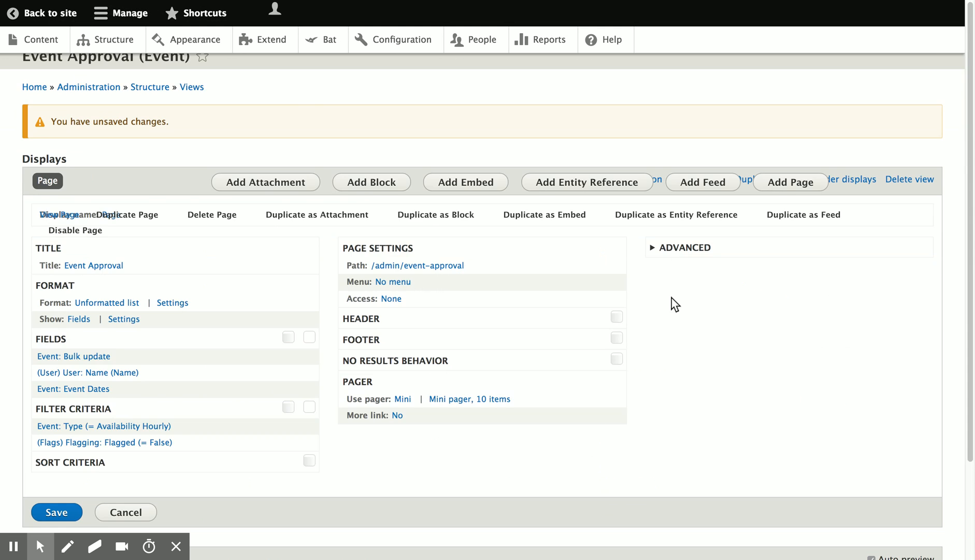
pyautogui.scroll(-3, 674, 304)
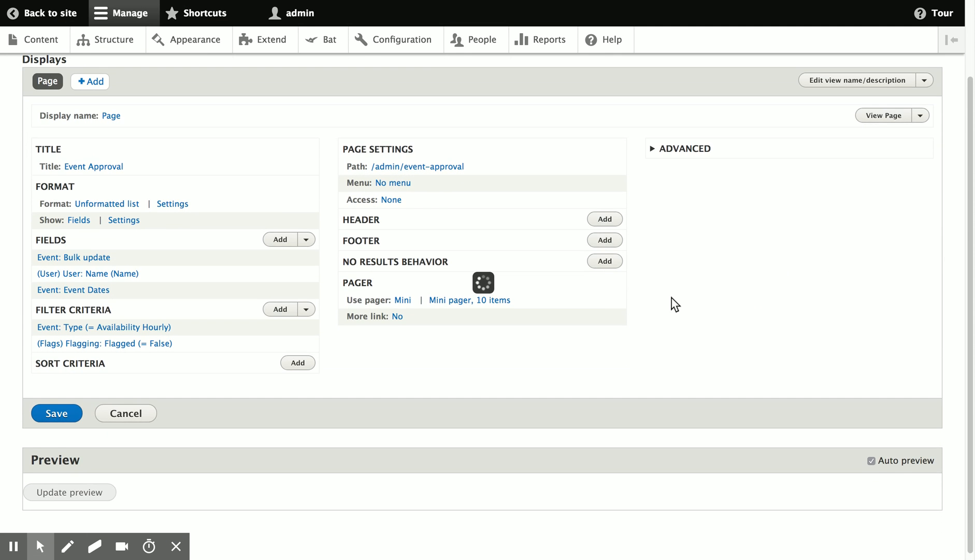
pyautogui.scroll(-10, 675, 304)
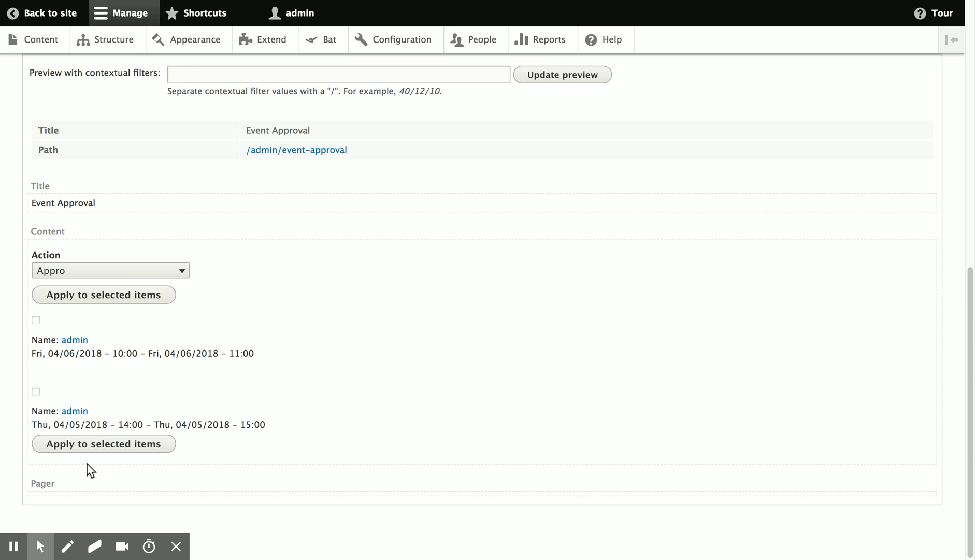
pyautogui.click(15, 546)
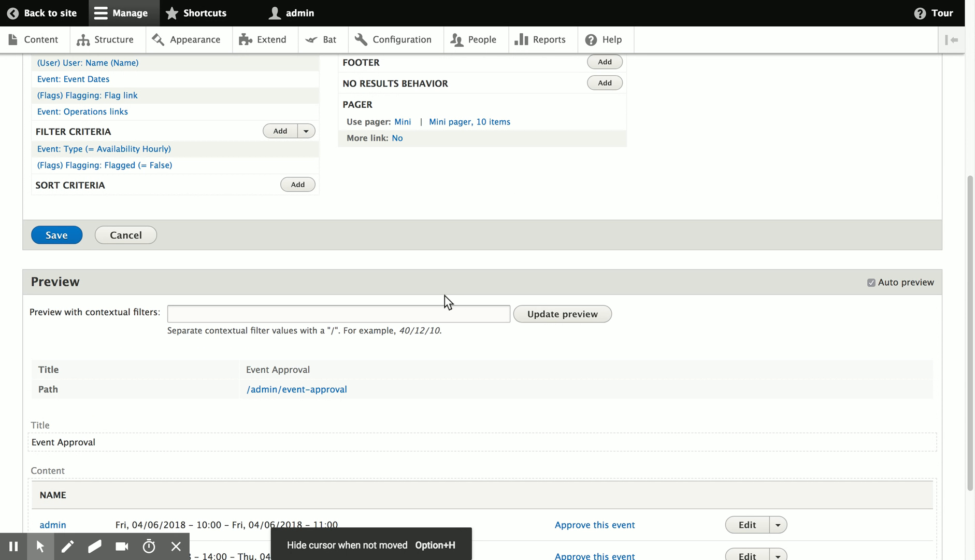
# Review the table preview with its approval and operations links, and save the Event Approval view.
pyautogui.scroll(-3, 446, 300)
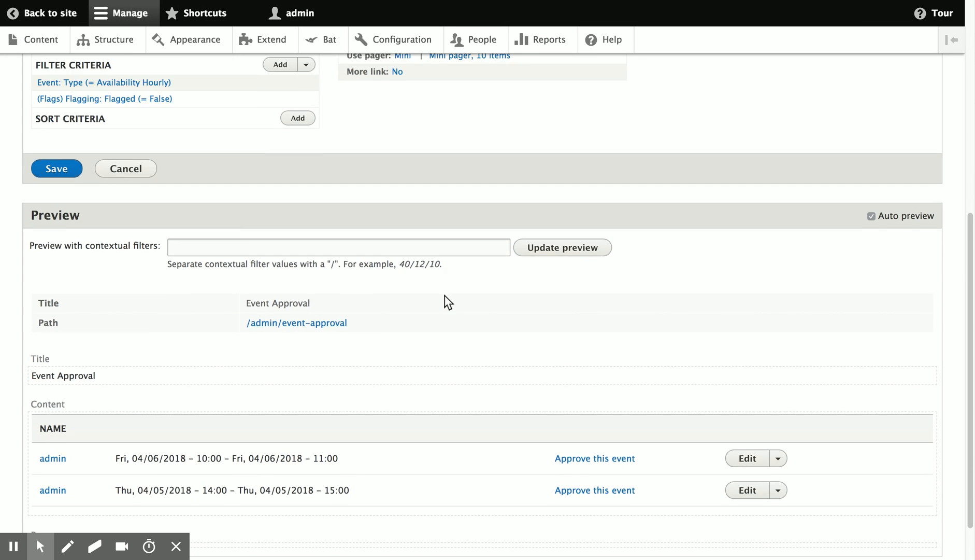
pyautogui.scroll(6, 447, 301)
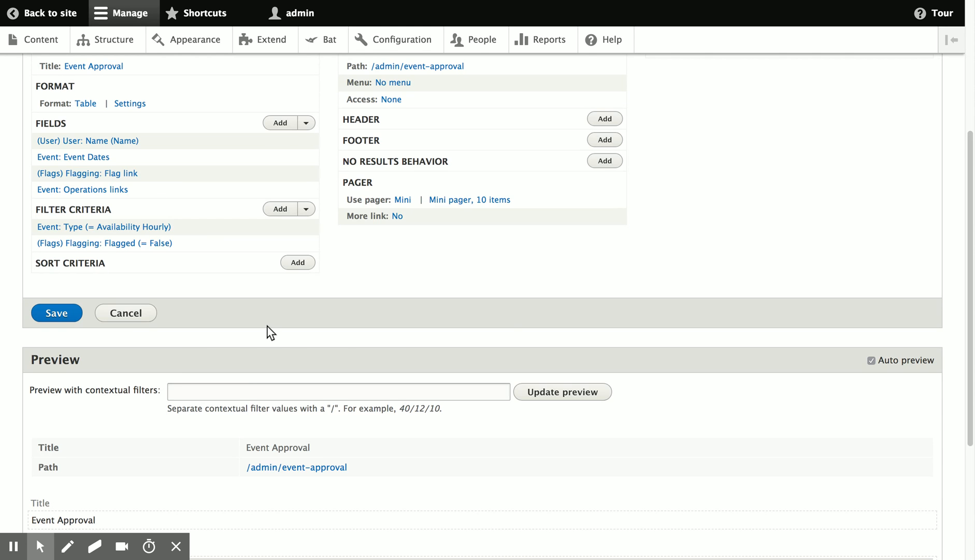
pyautogui.scroll(-4, 267, 326)
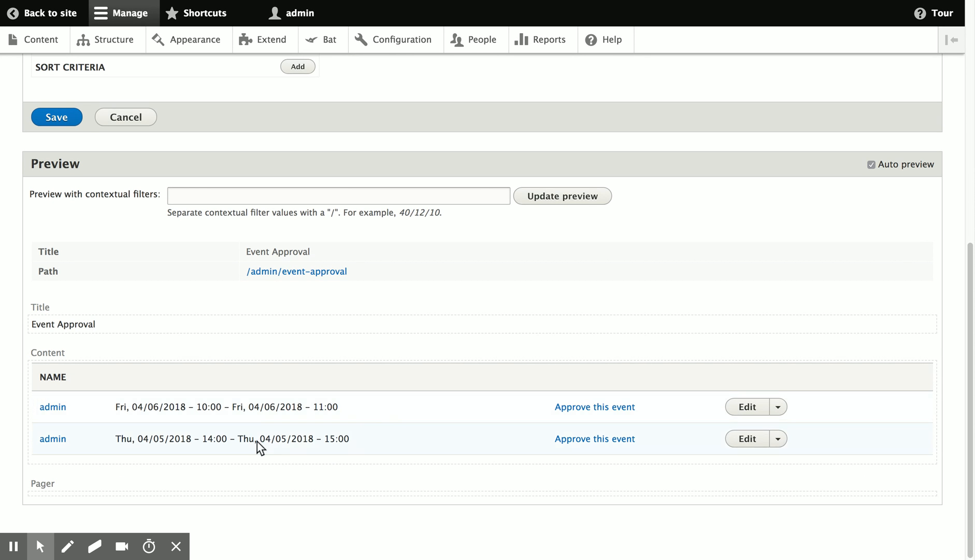
pyautogui.click(51, 113)
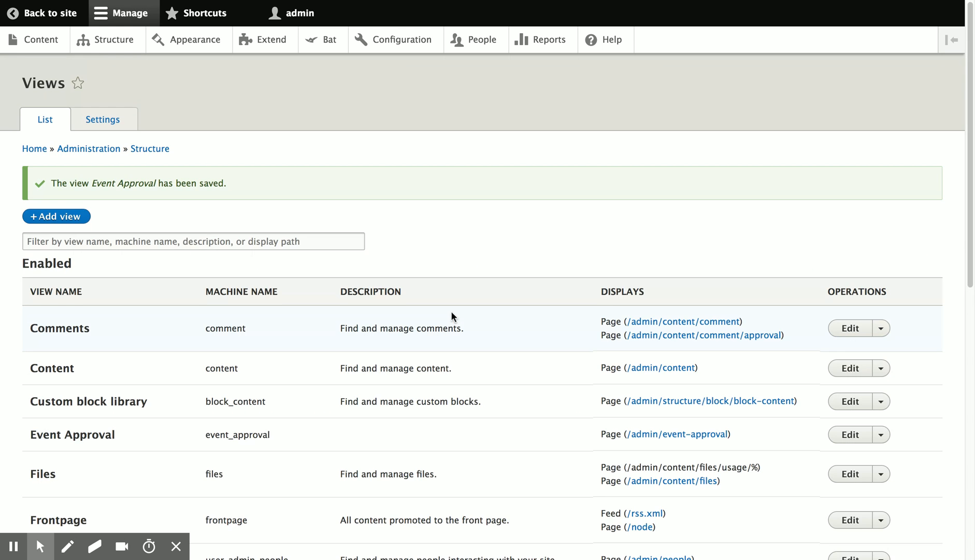
# Open the /admin/event-approval page and approve the event dated 04/06/2018, 10:00 to 11:00.
pyautogui.scroll(-2, 451, 317)
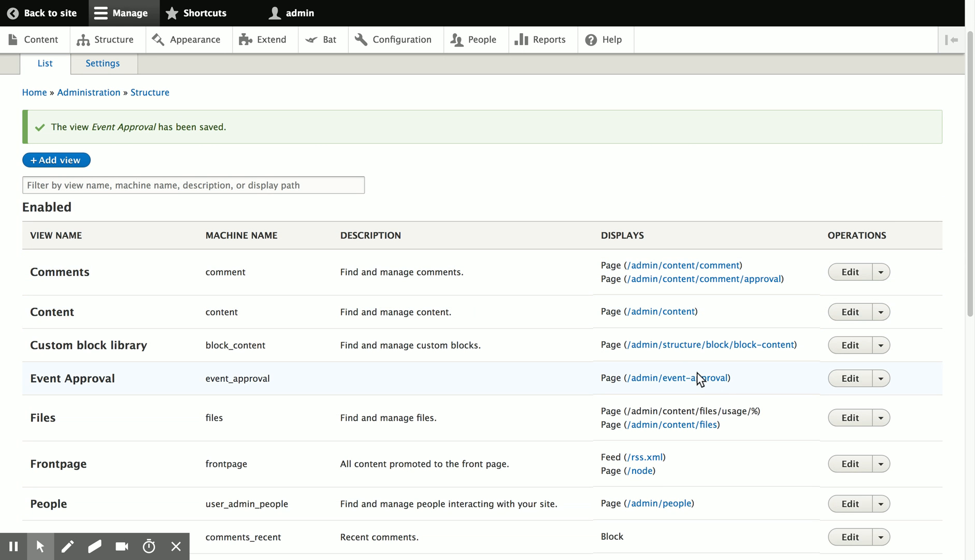
pyautogui.click(709, 386)
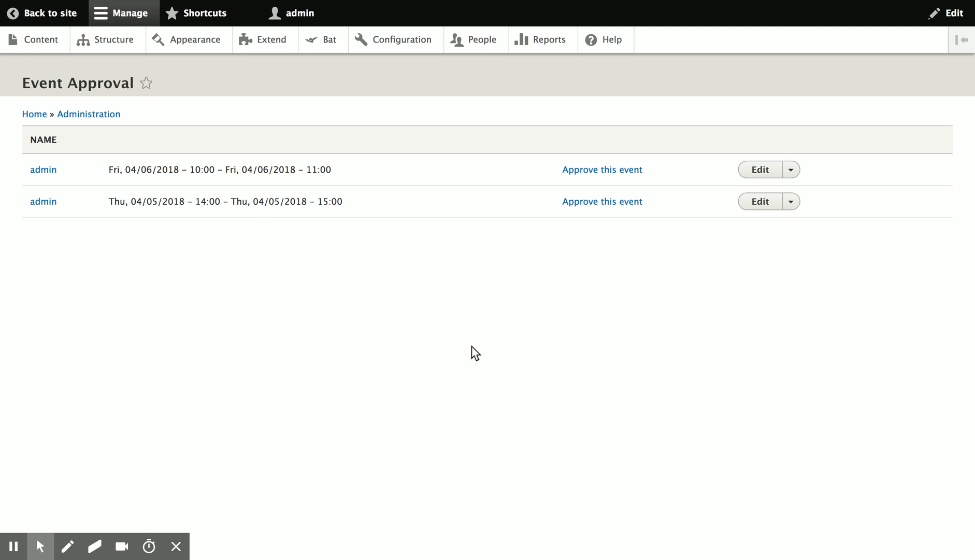
pyautogui.click(594, 175)
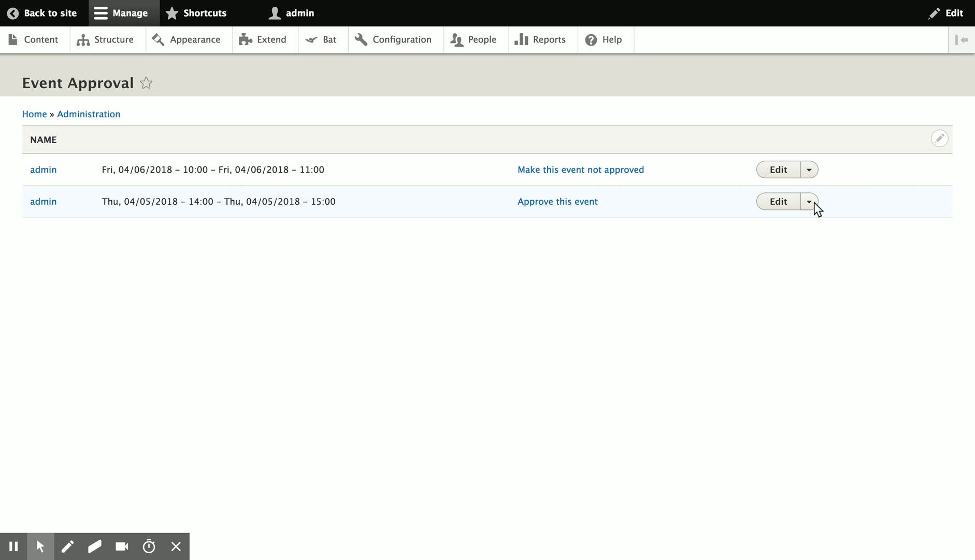
# Delete the event dated 04/05/2018, 14:00 to 15:00, from the Event Approval list.
pyautogui.click(812, 202)
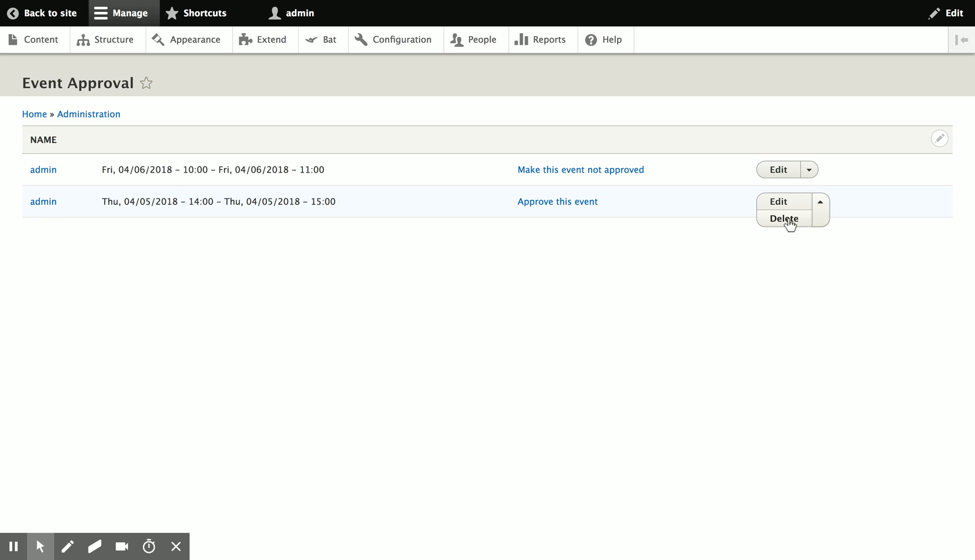
pyautogui.click(785, 218)
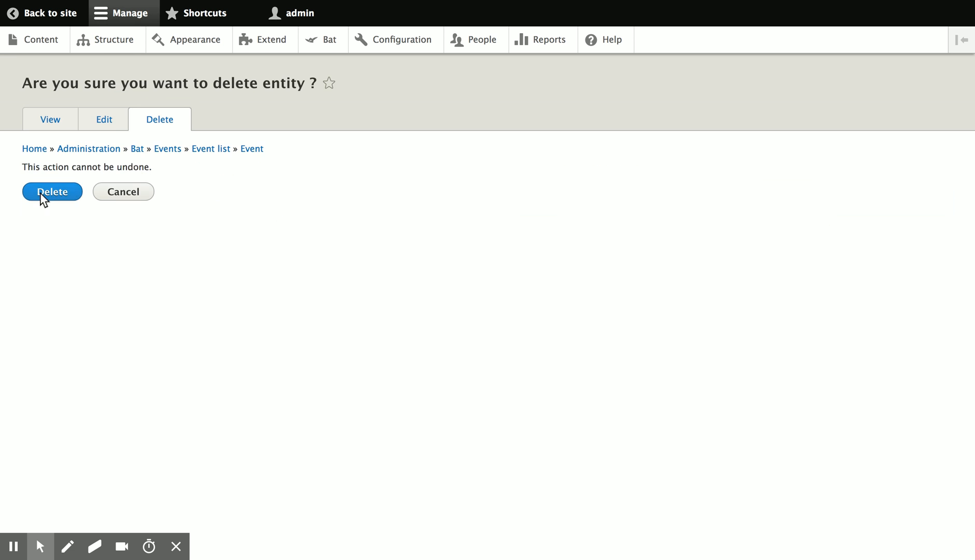
pyautogui.click(52, 191)
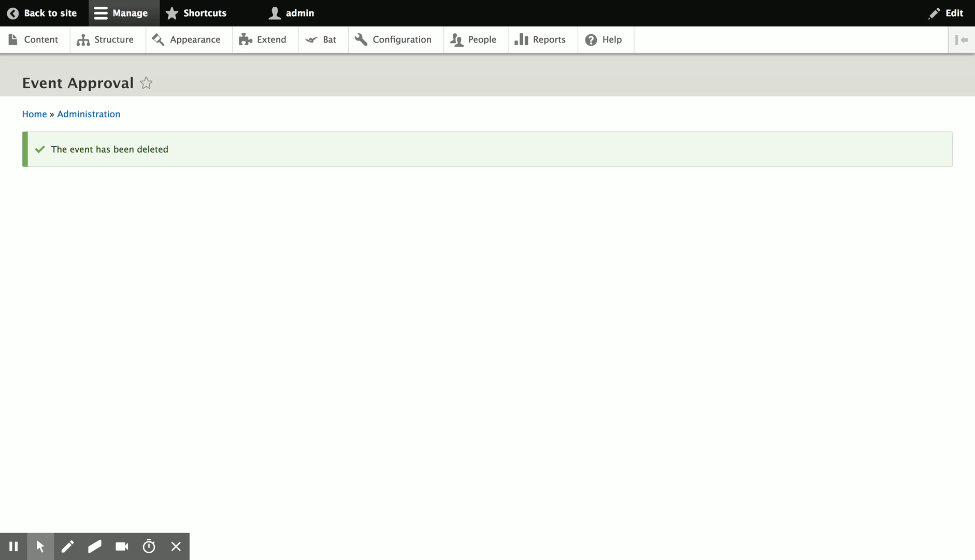
pyautogui.click(14, 545)
# Create a reaction rule labelled "Approval Message" that reacts on the "After saving new event" event, and save it.
pyautogui.click(409, 47)
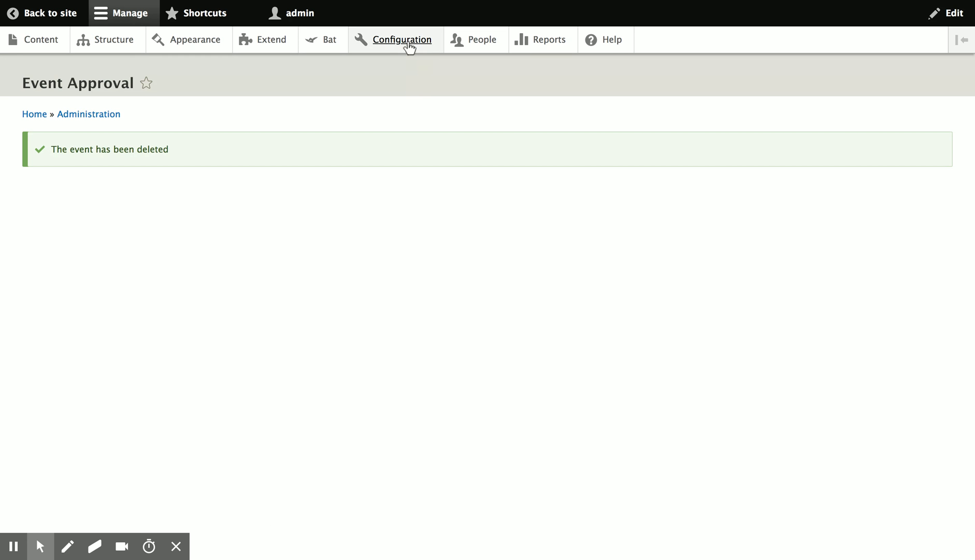
pyautogui.scroll(-3, 653, 342)
pyautogui.scroll(-5, 673, 350)
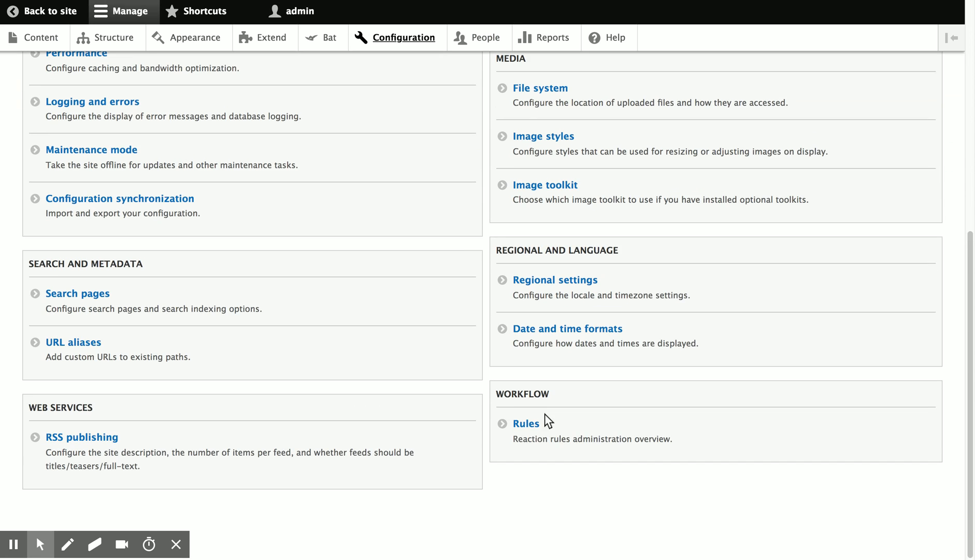
pyautogui.click(529, 425)
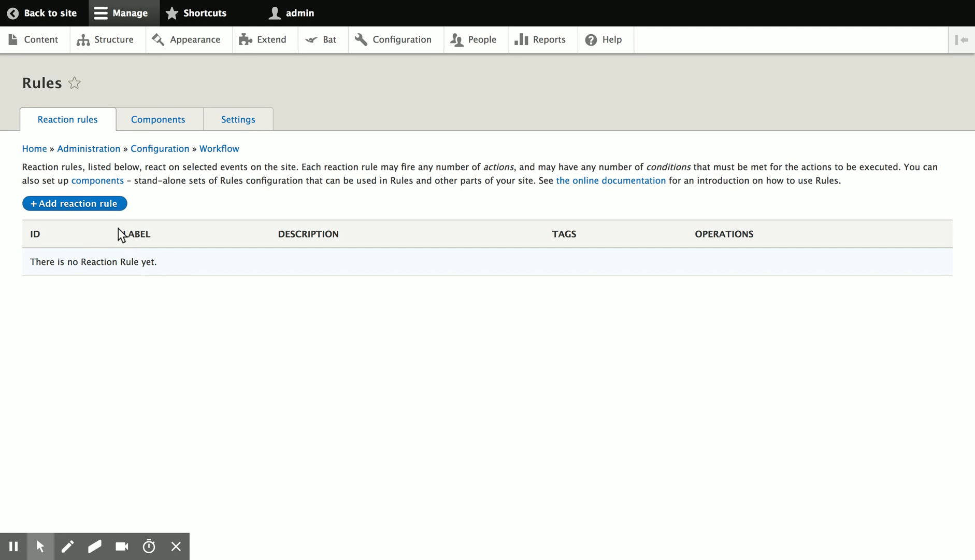
pyautogui.click(93, 207)
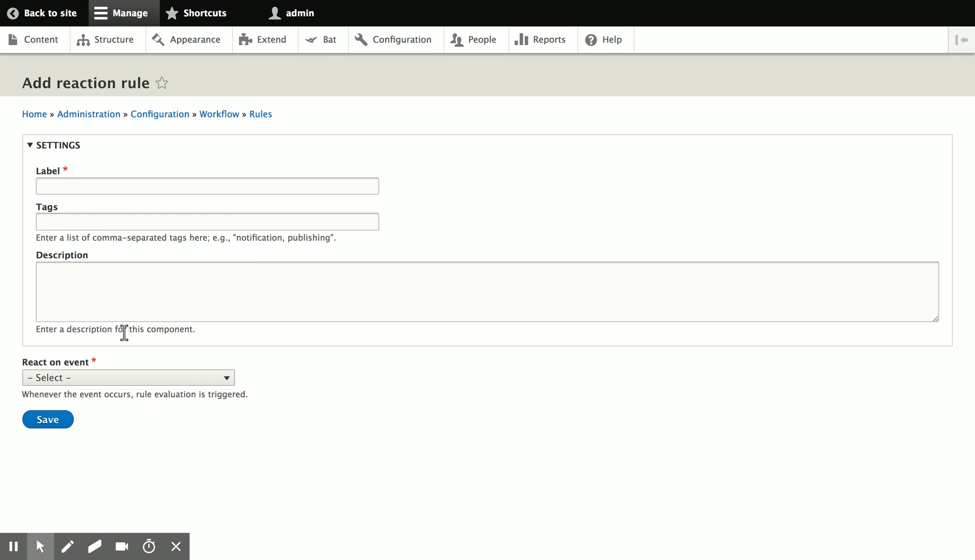
pyautogui.click(196, 191)
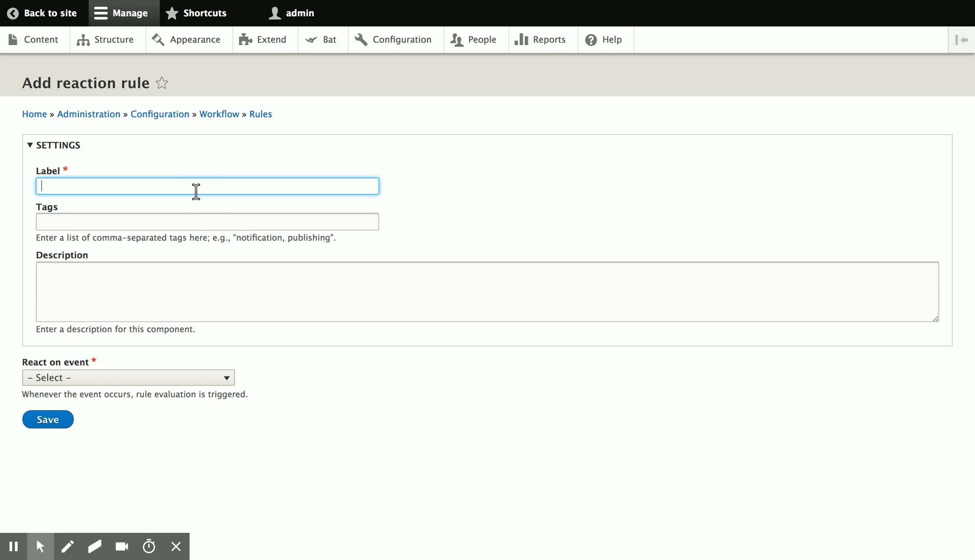
pyautogui.write('Approval Message')
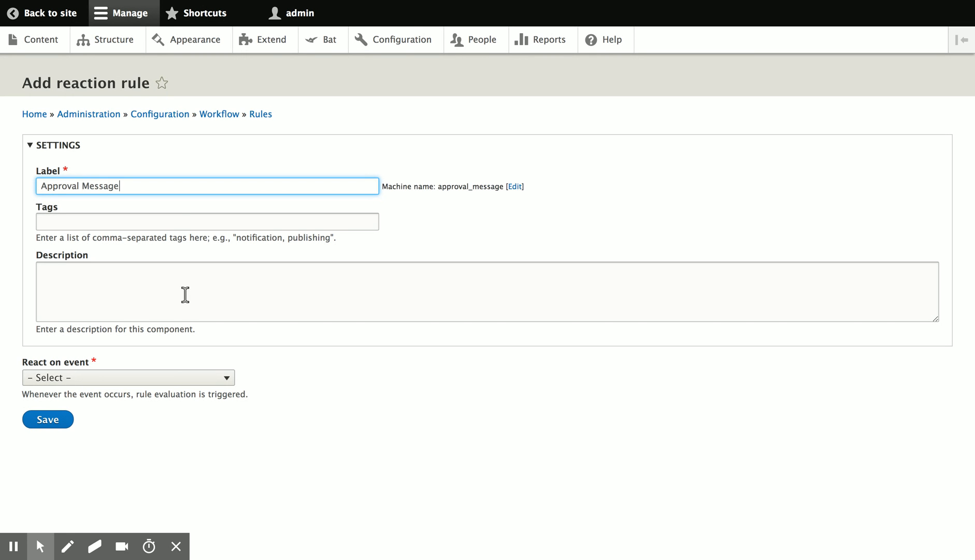
pyautogui.click(186, 381)
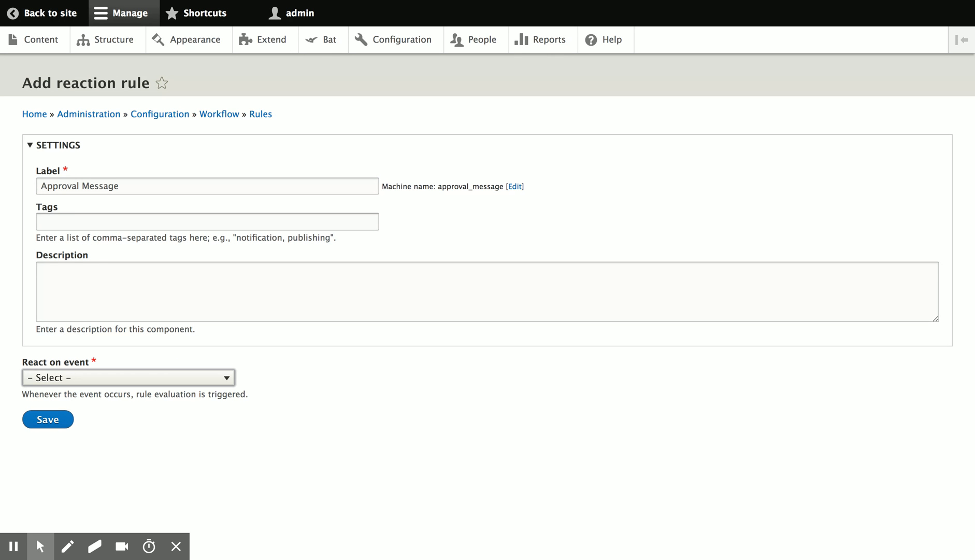
pyautogui.click(114, 329)
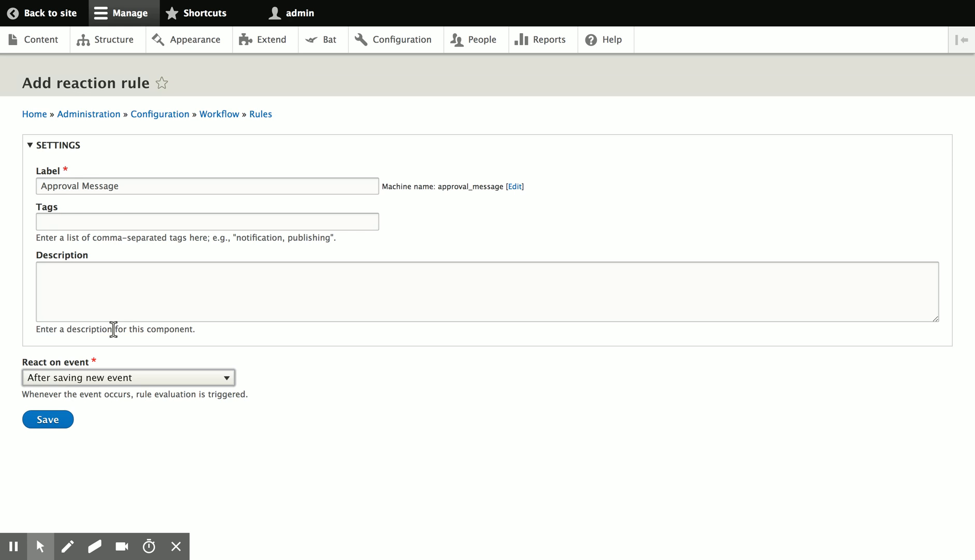
pyautogui.click(56, 419)
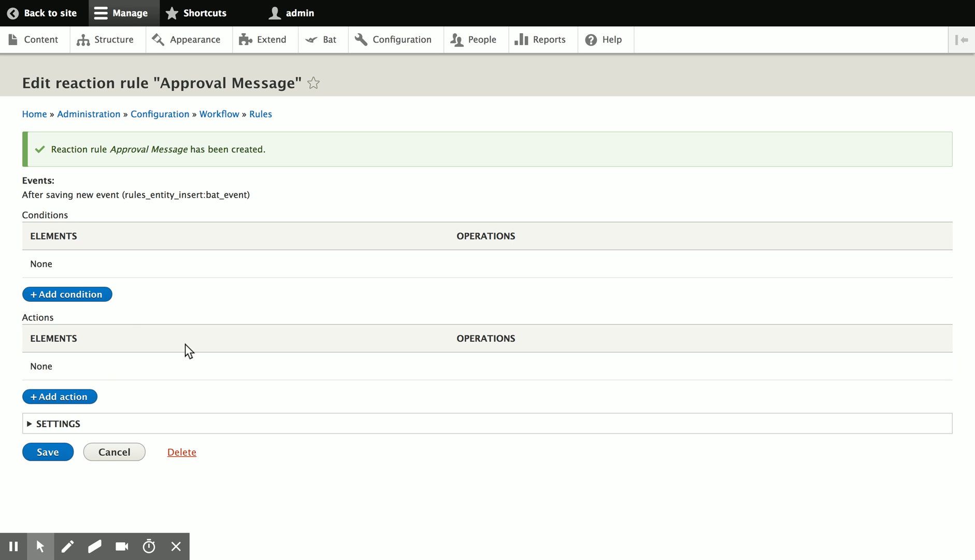
# Start a "Show a message on the site" action for the Approval Message rule.
pyautogui.click(60, 398)
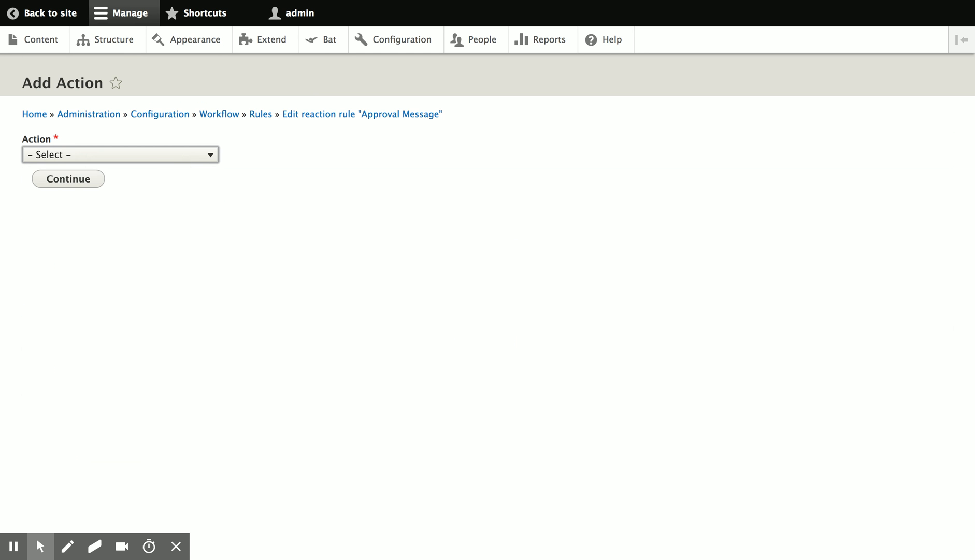
pyautogui.click(111, 253)
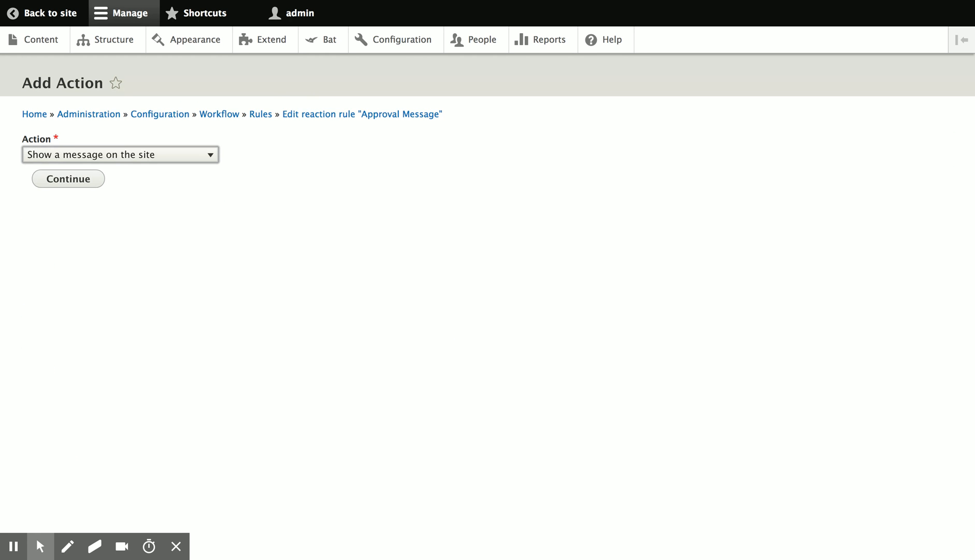
pyautogui.click(86, 176)
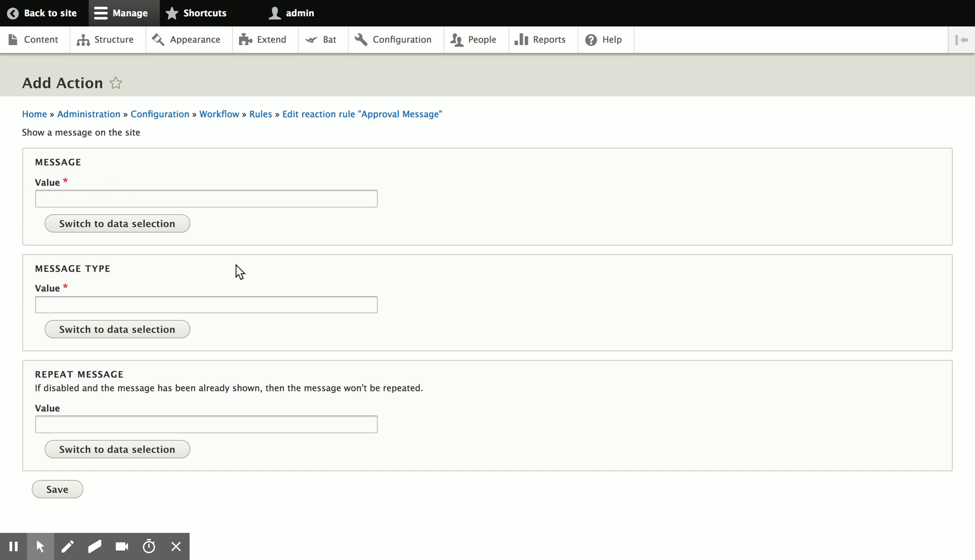
# Set the action's message to "Your event is under moderation - it will be displayed on the calendar once an administrator has approved it.".
pyautogui.click(198, 202)
pyautogui.write('Y')
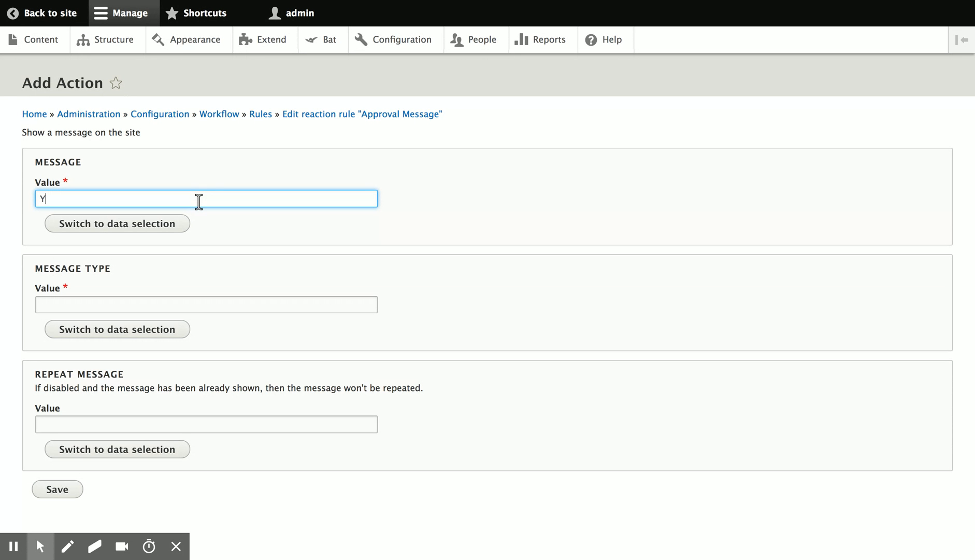
pyautogui.write('our event is under moderatio')
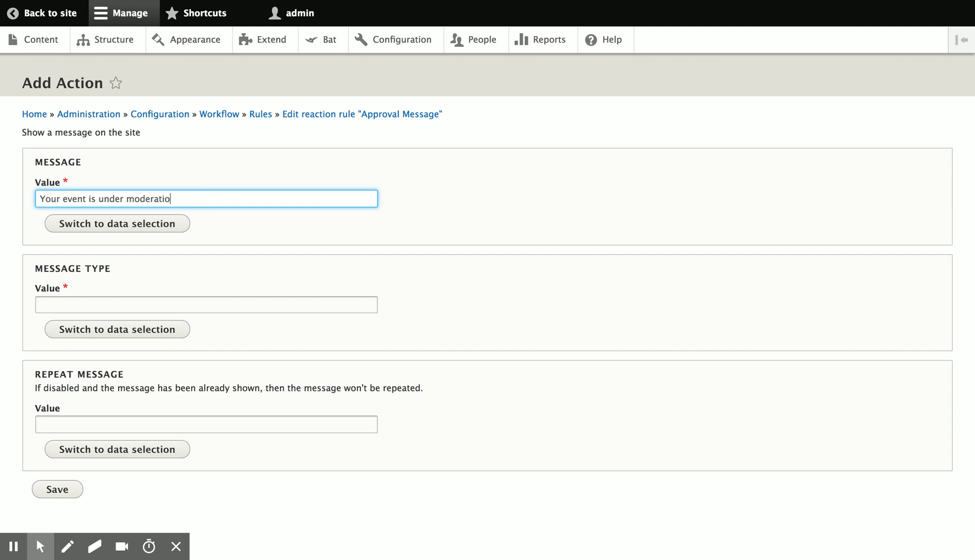
pyautogui.write('n – it will be displayed ')
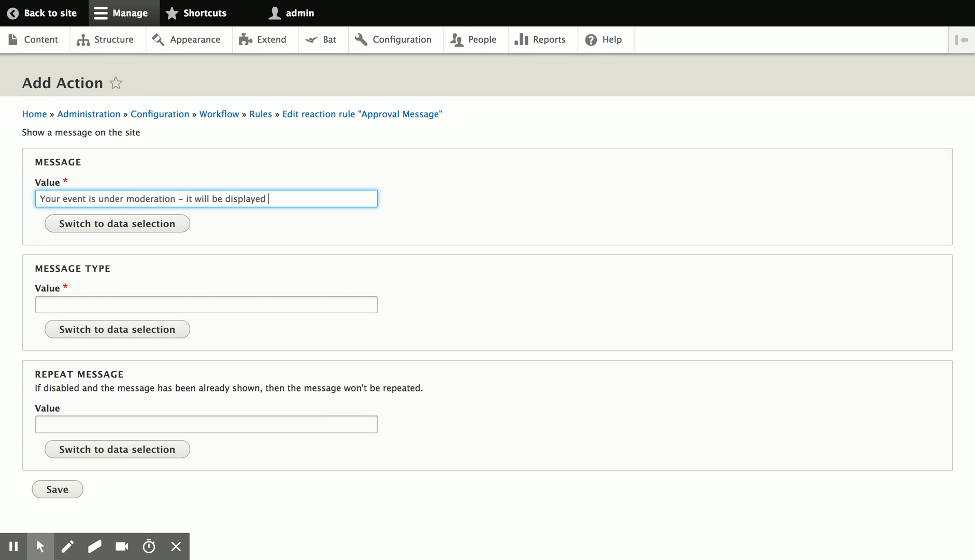
pyautogui.write('on the calendar once an adm')
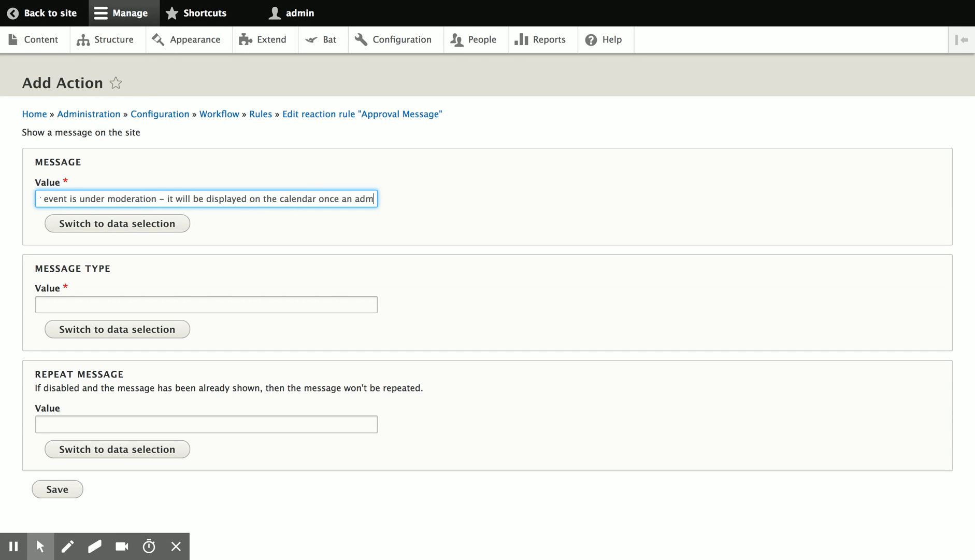
pyautogui.write('inistrato')
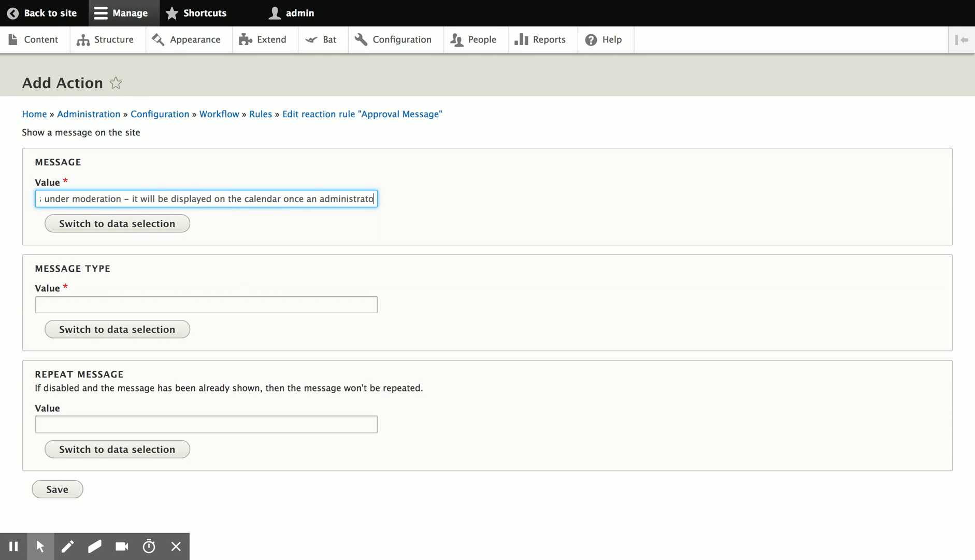
pyautogui.write('r has approved it.')
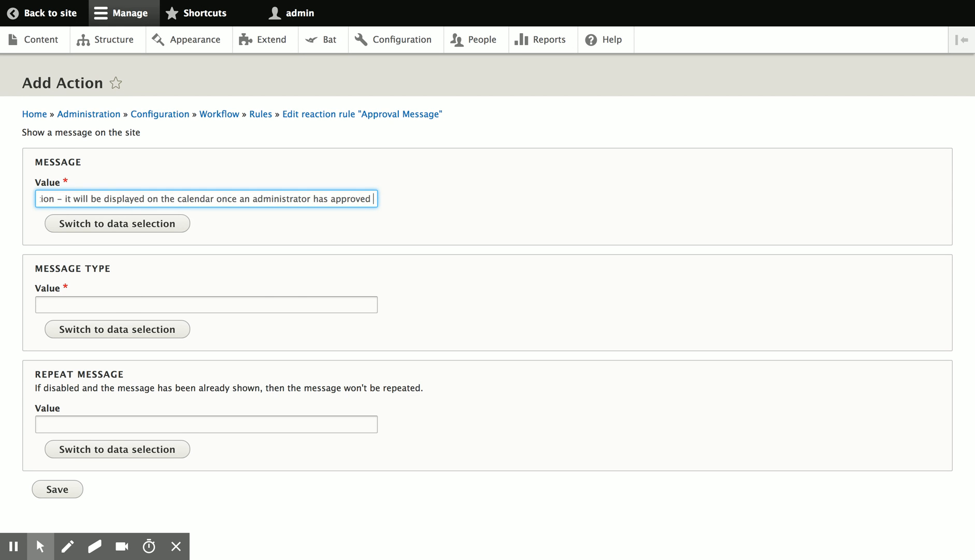
pyautogui.click(115, 322)
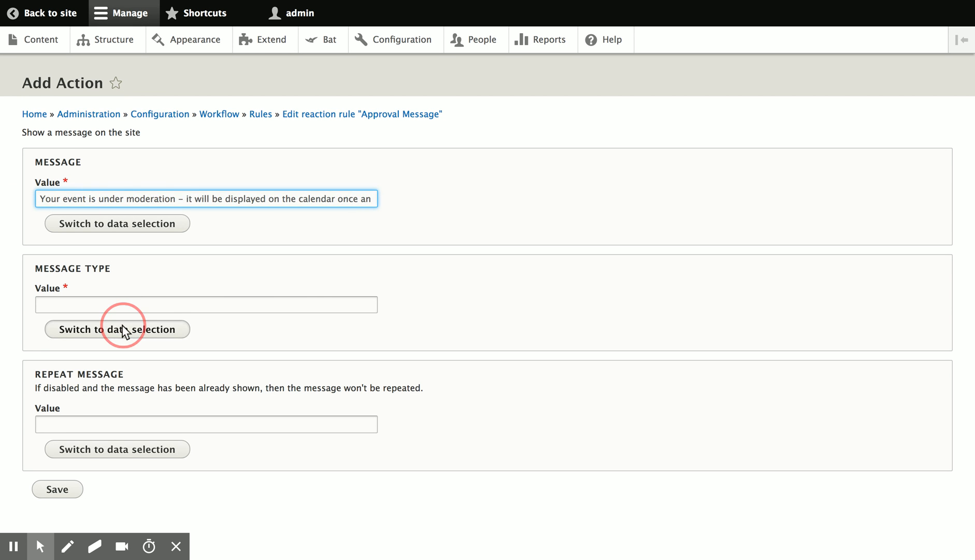
pyautogui.click(187, 306)
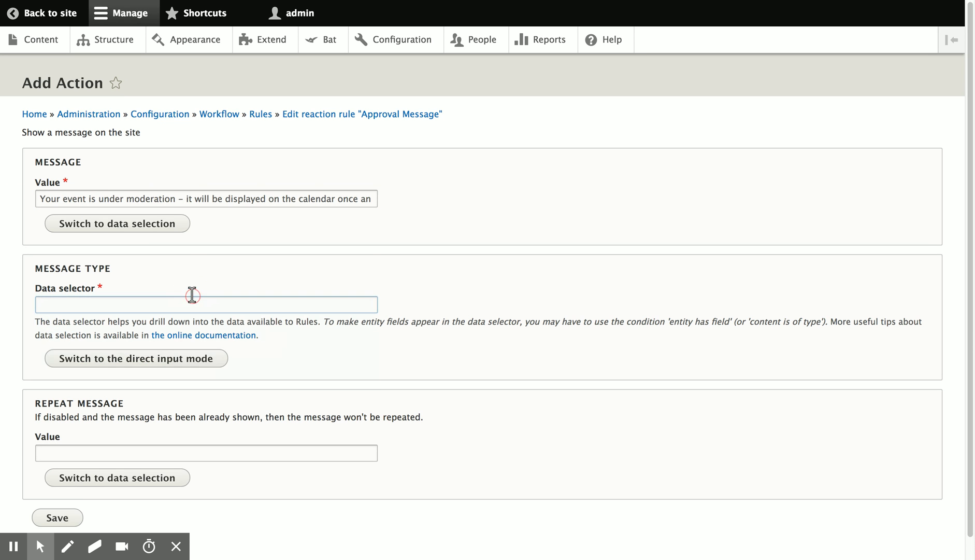
pyautogui.click(147, 358)
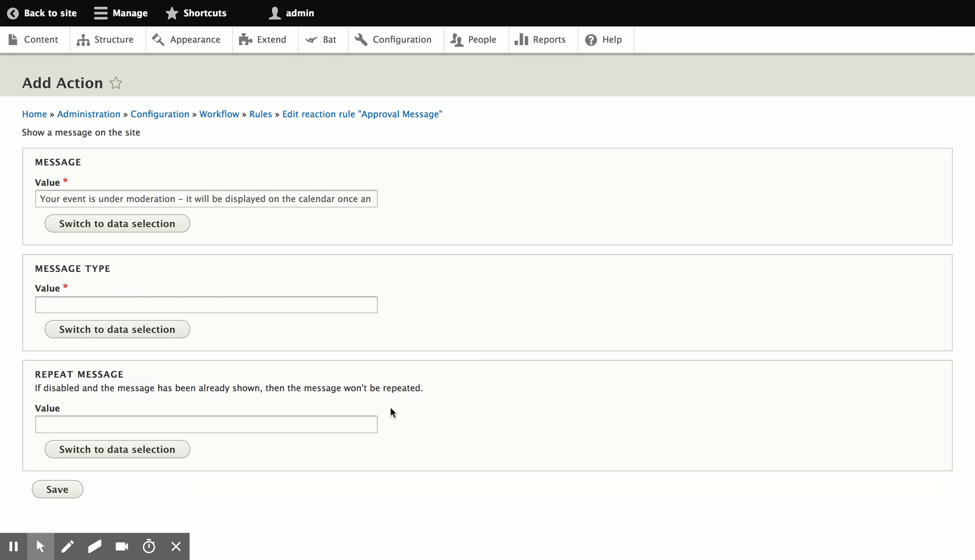
# Set the message type to "status", and save both the action and the Approval Message rule.
pyautogui.click(175, 305)
pyautogui.write('status')
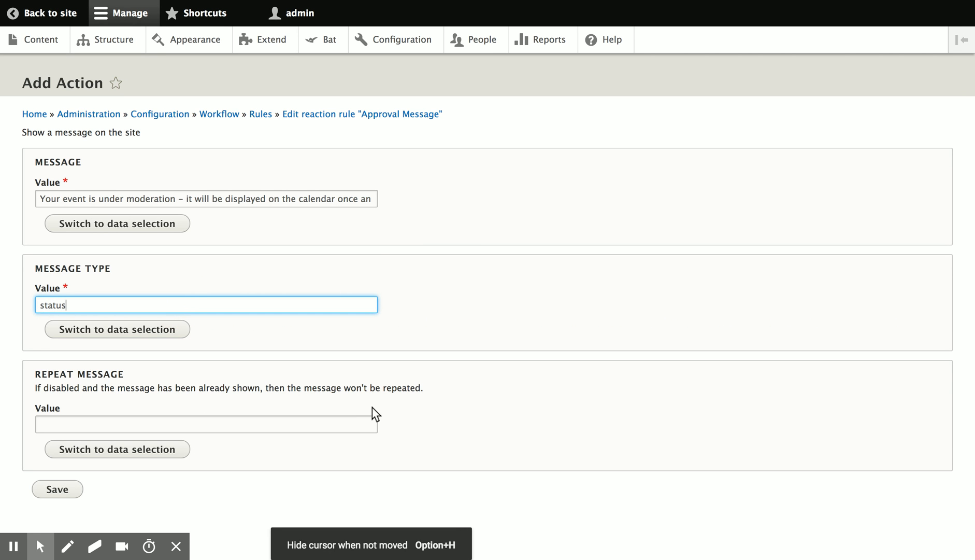
pyautogui.click(57, 489)
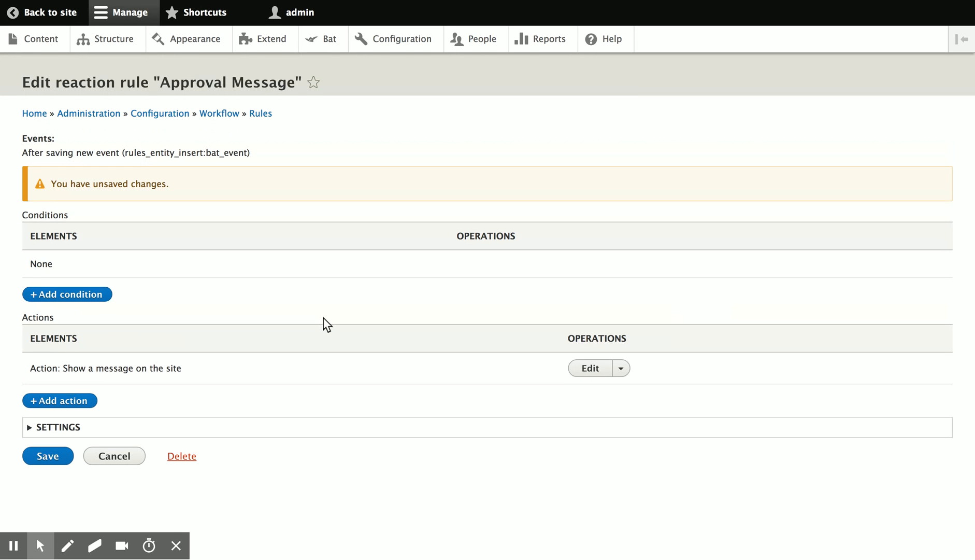
pyautogui.click(49, 456)
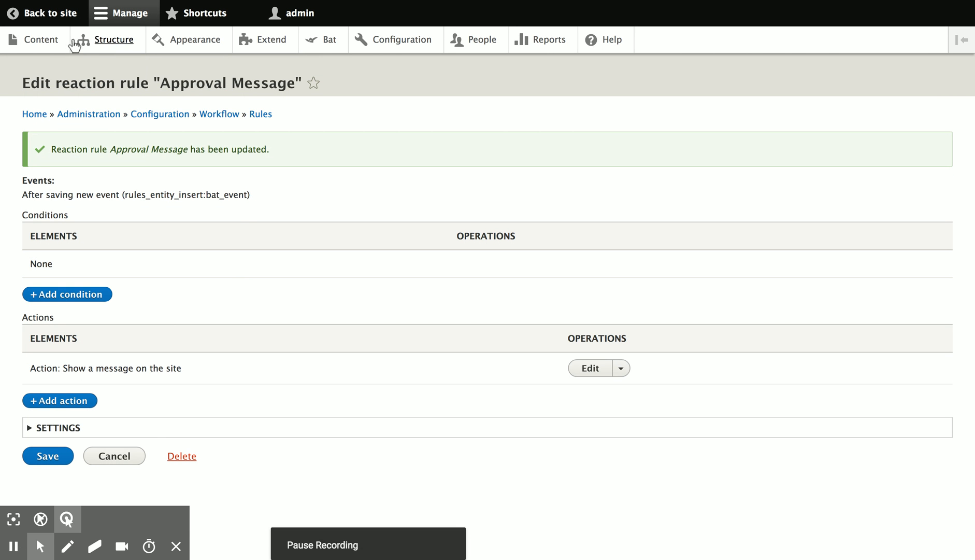
# Add a Main Hall reservation on 04/05/2018 from 12:00 PM to 01:00 PM.
pyautogui.click(41, 40)
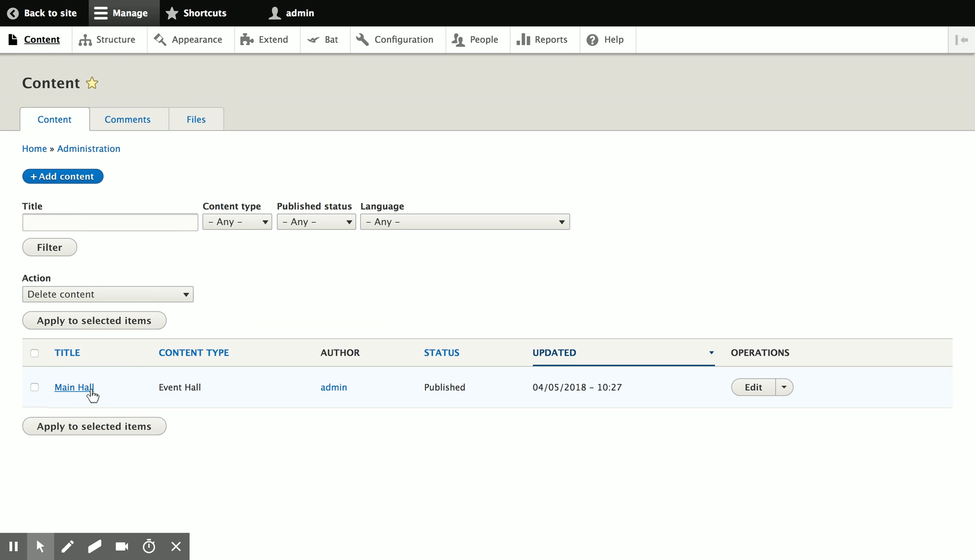
pyautogui.click(90, 389)
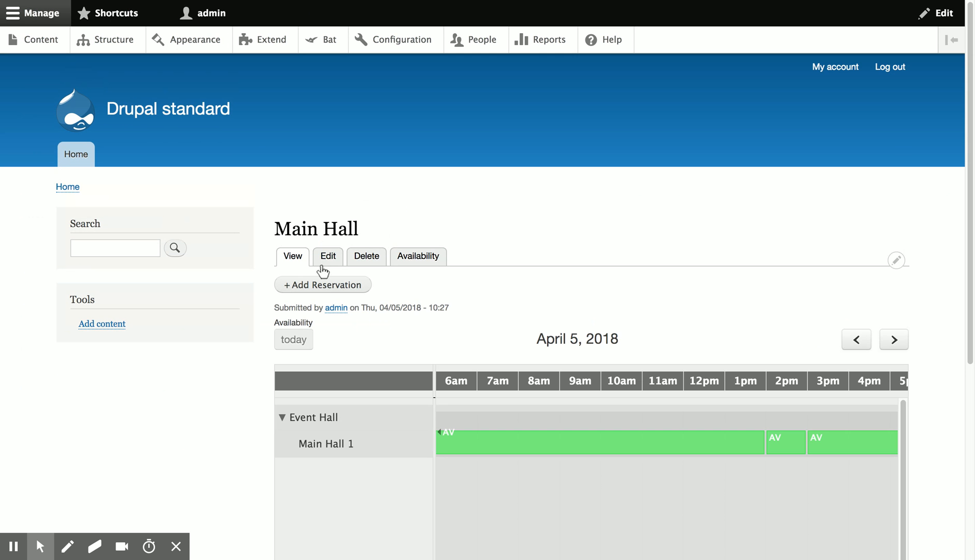
pyautogui.click(328, 285)
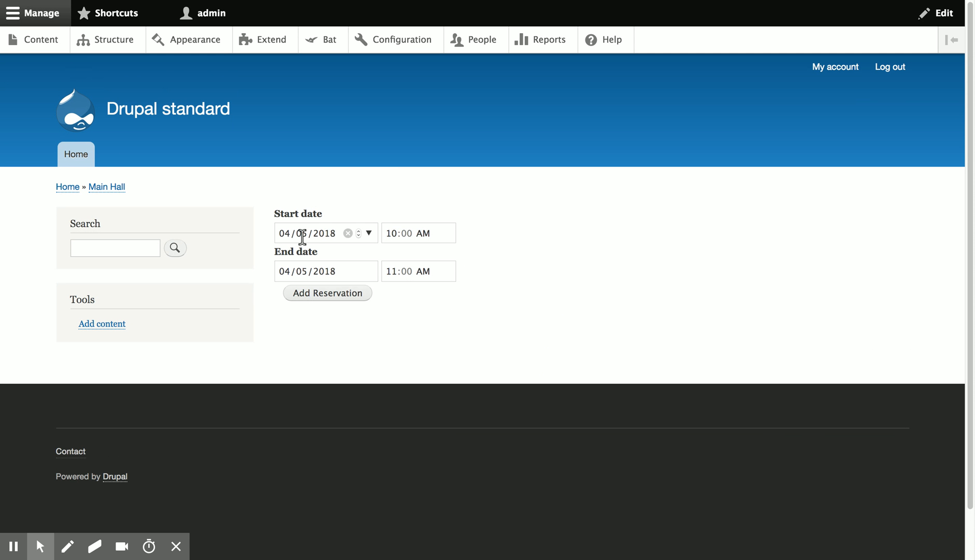
pyautogui.click(394, 230)
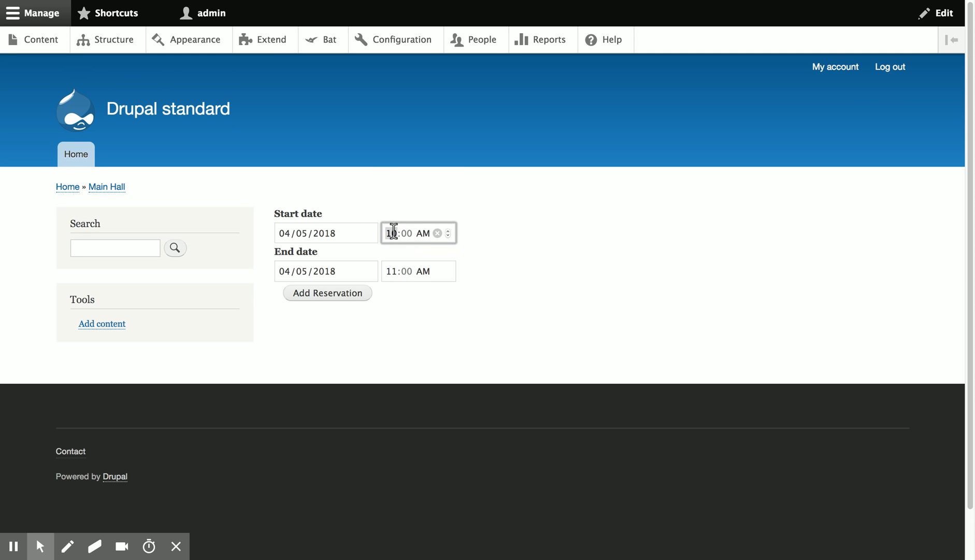
pyautogui.write('12p')
pyautogui.click(391, 270)
pyautogui.write('01')
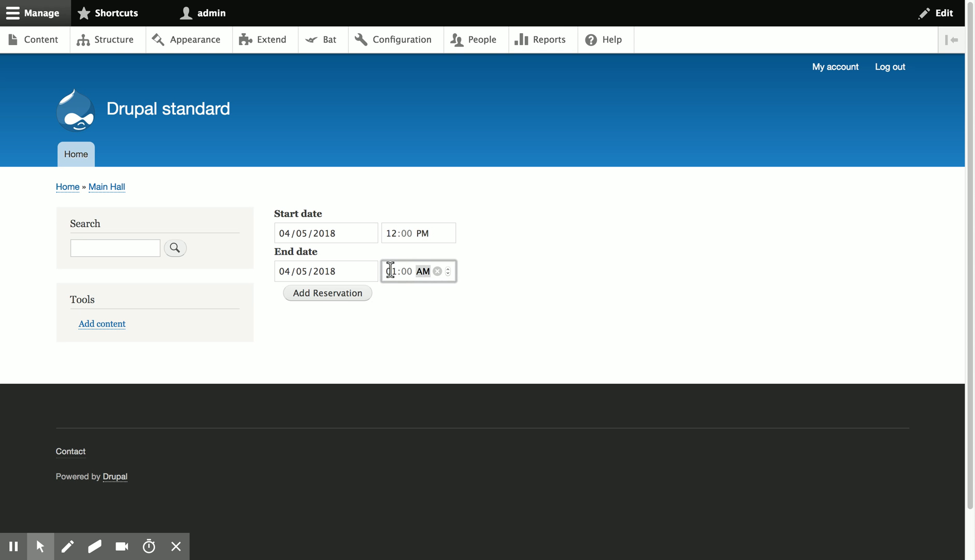
pyautogui.write('p')
pyautogui.click(379, 323)
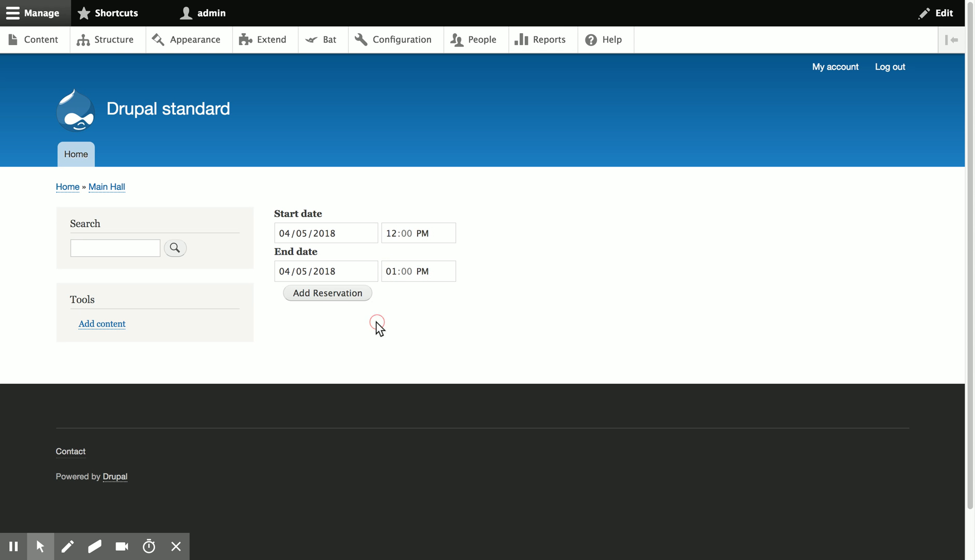
pyautogui.click(347, 293)
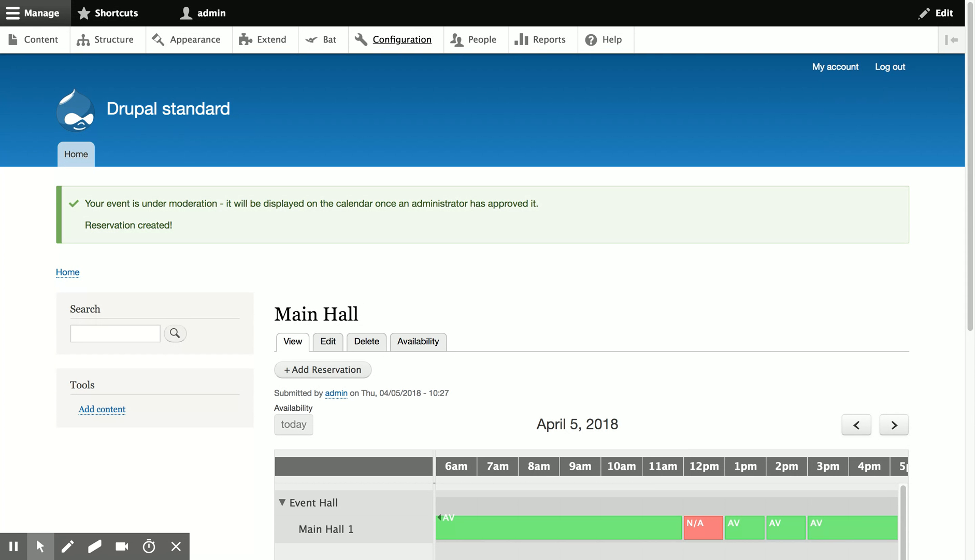
# Create a reaction rule labelled "Admin approval notification" that reacts on the event "After saving new event".
pyautogui.click(402, 39)
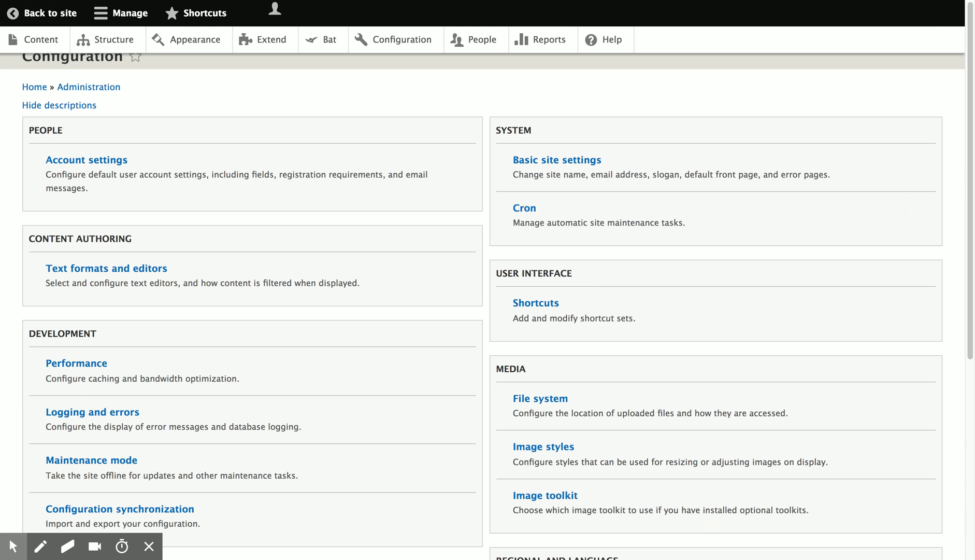
pyautogui.scroll(-5, 588, 279)
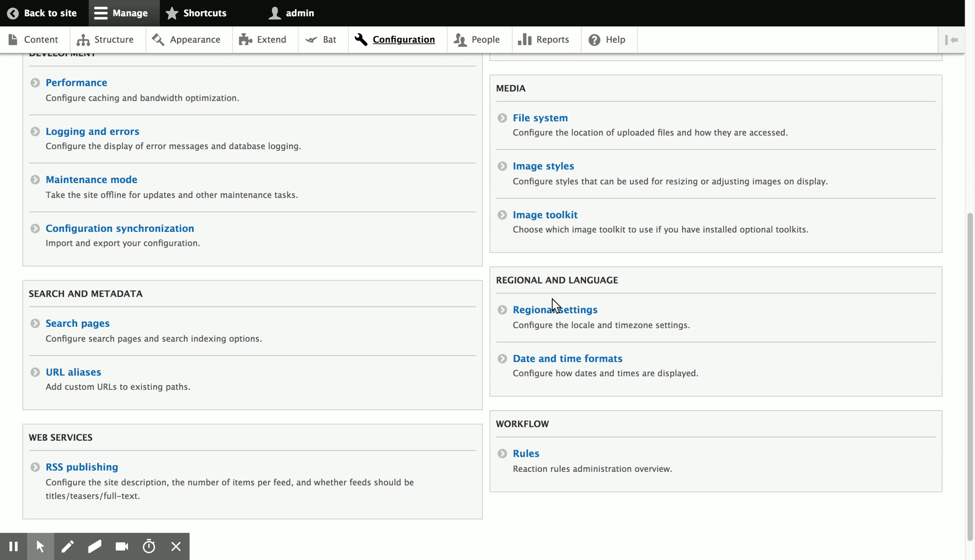
pyautogui.click(519, 464)
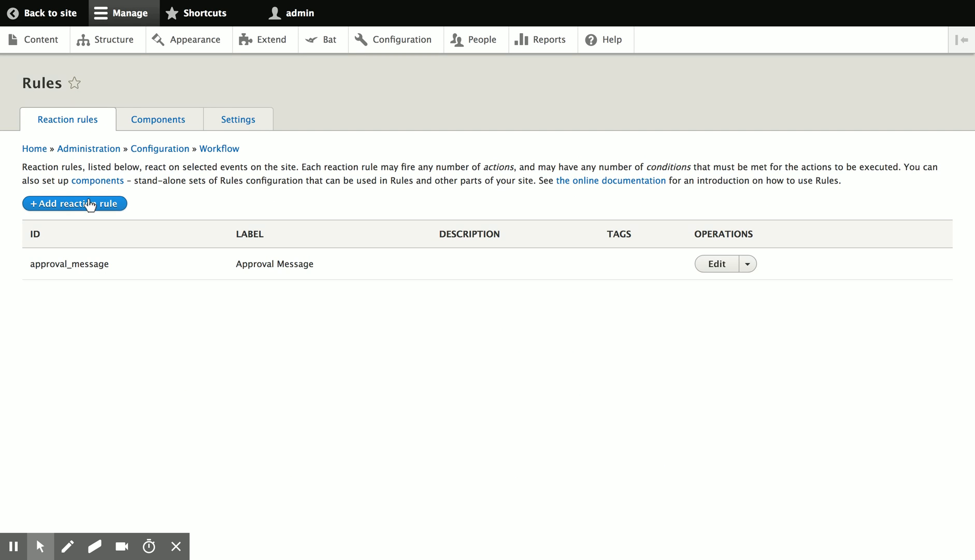
pyautogui.click(89, 203)
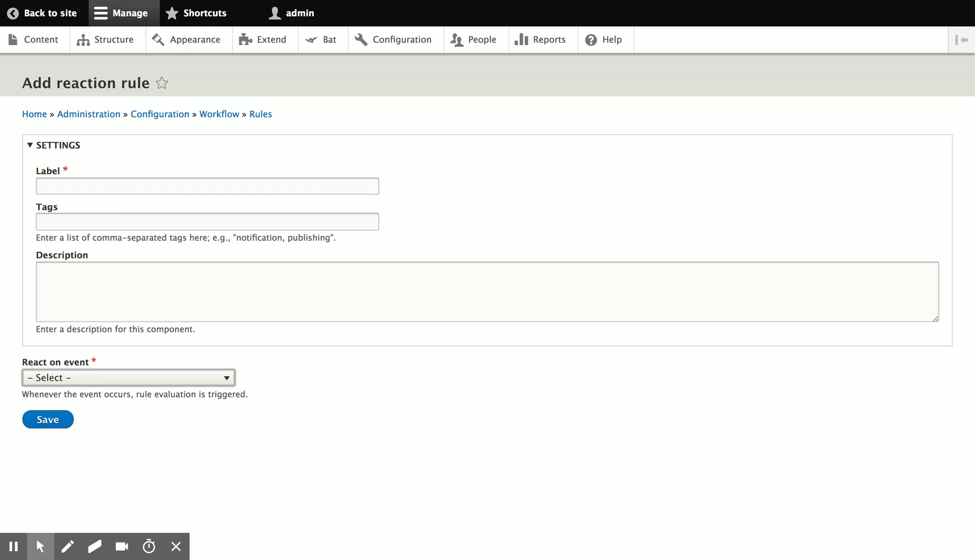
pyautogui.click(124, 213)
pyautogui.click(111, 190)
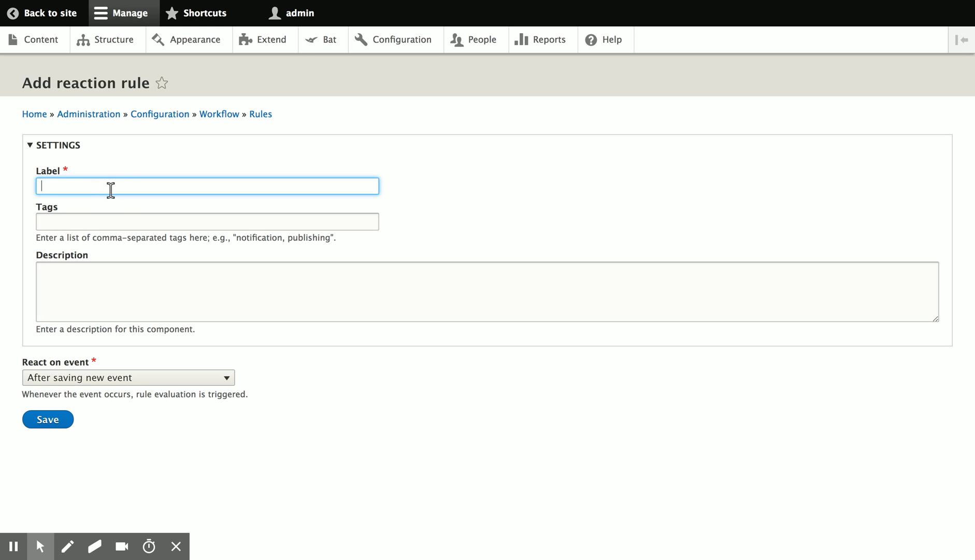
pyautogui.write('Admin ')
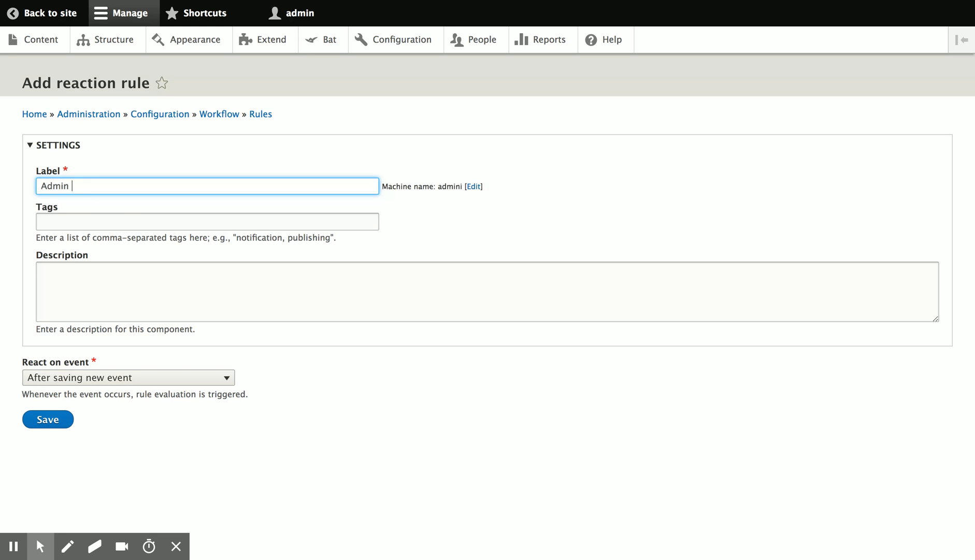
pyautogui.write('approval notification')
pyautogui.click(55, 415)
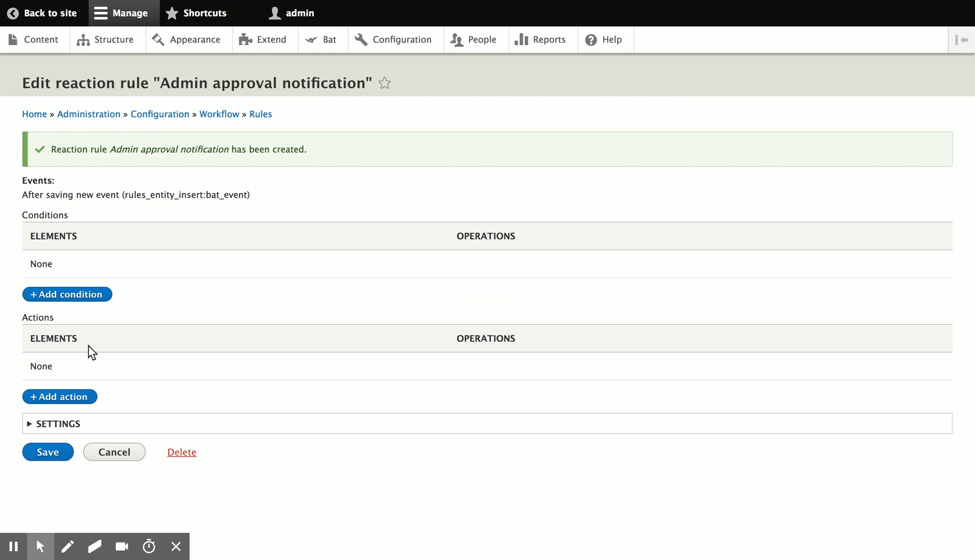
# Start a "Send email" action for the Admin approval notification rule, and enter the administrator's email address as the recipient.
pyautogui.click(76, 398)
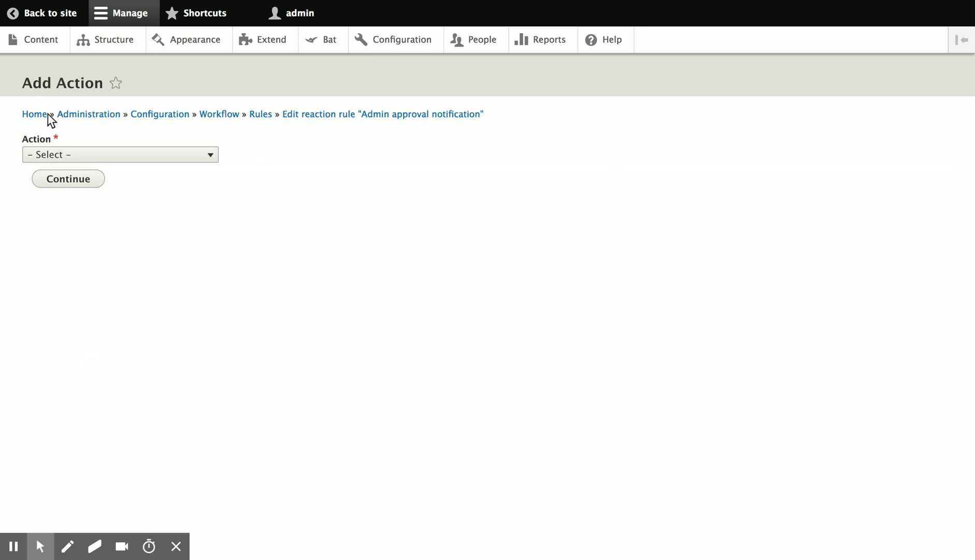
pyautogui.click(96, 154)
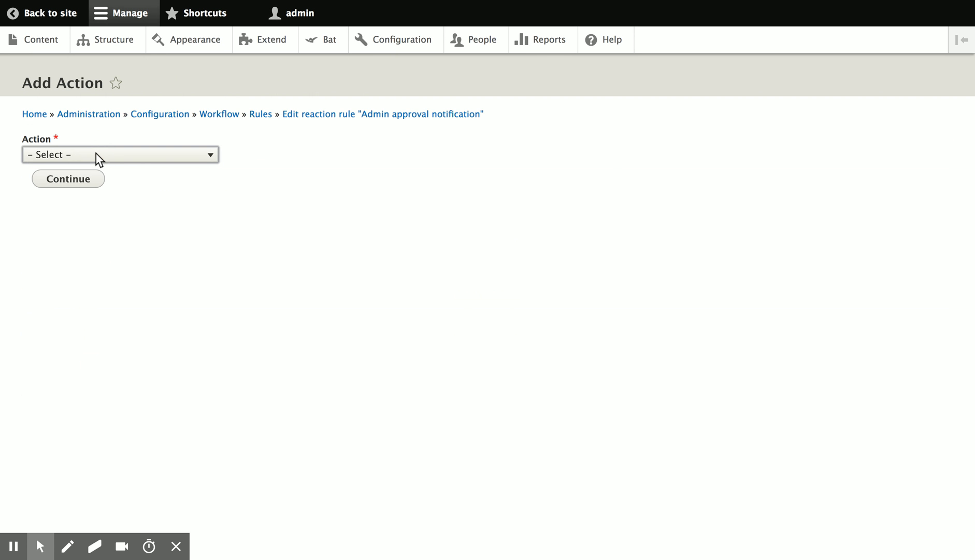
pyautogui.click(154, 158)
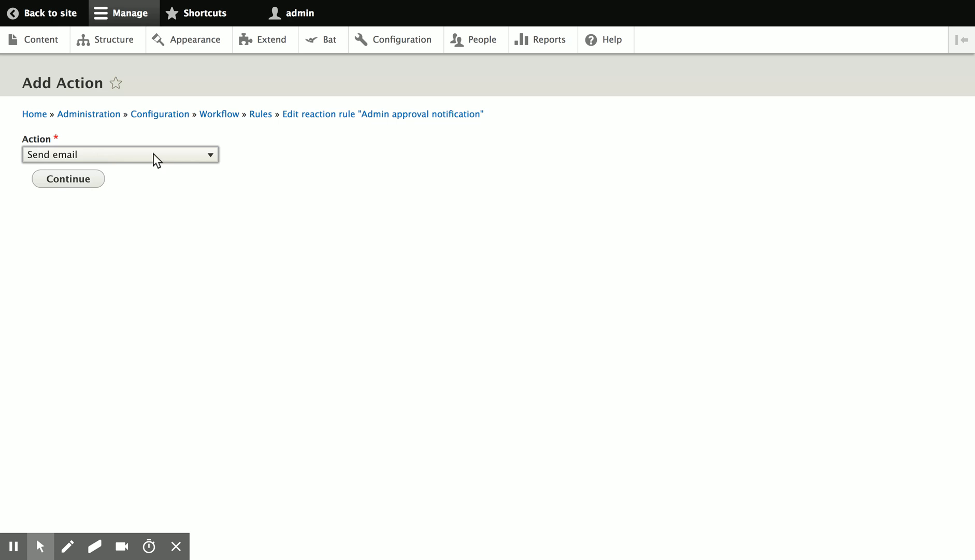
pyautogui.click(76, 177)
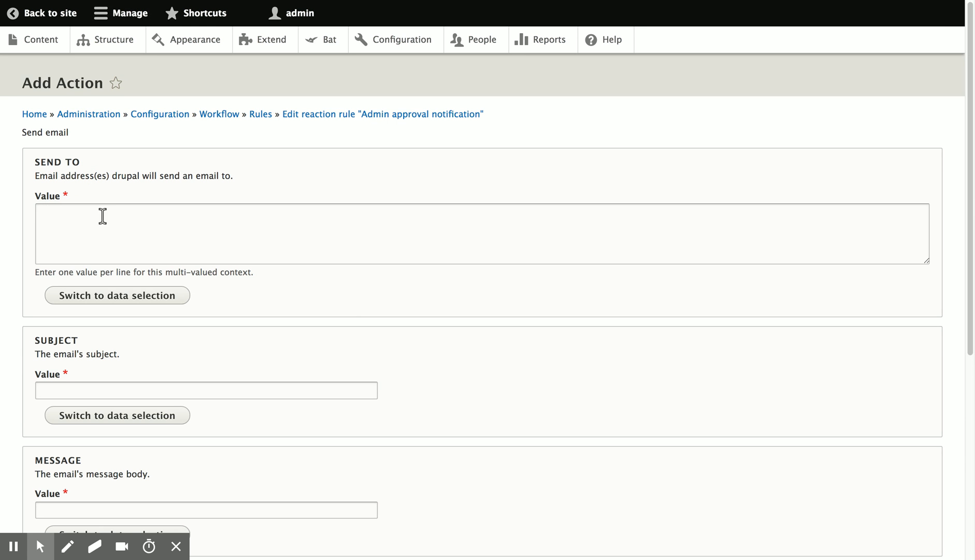
pyautogui.click(127, 222)
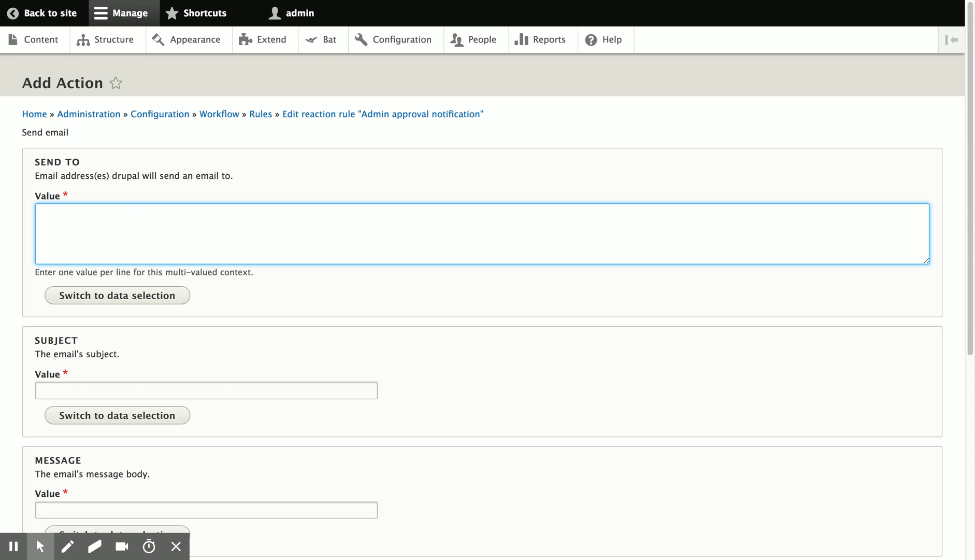
pyautogui.write('admin@example.com')
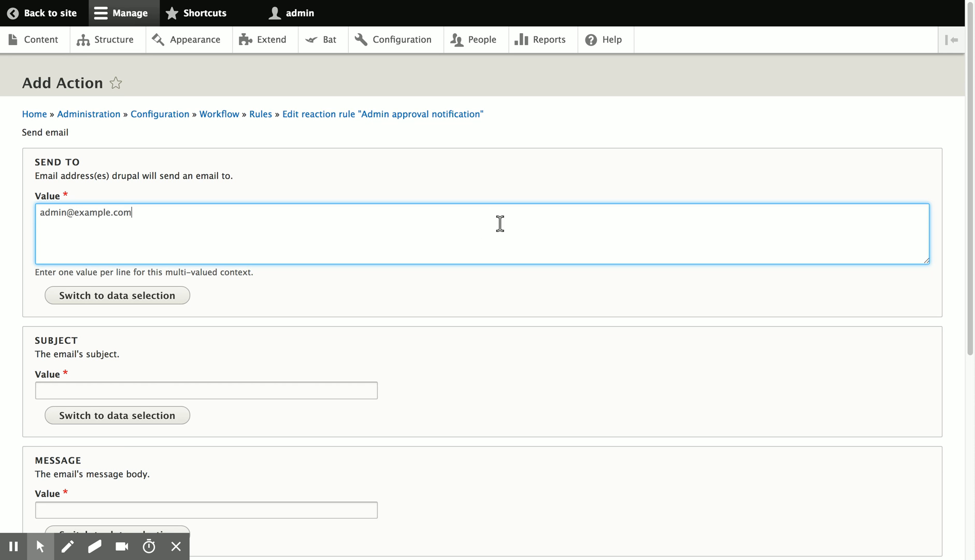
# Set the email's subject to "new event to moderate!".
pyautogui.scroll(-4, 570, 412)
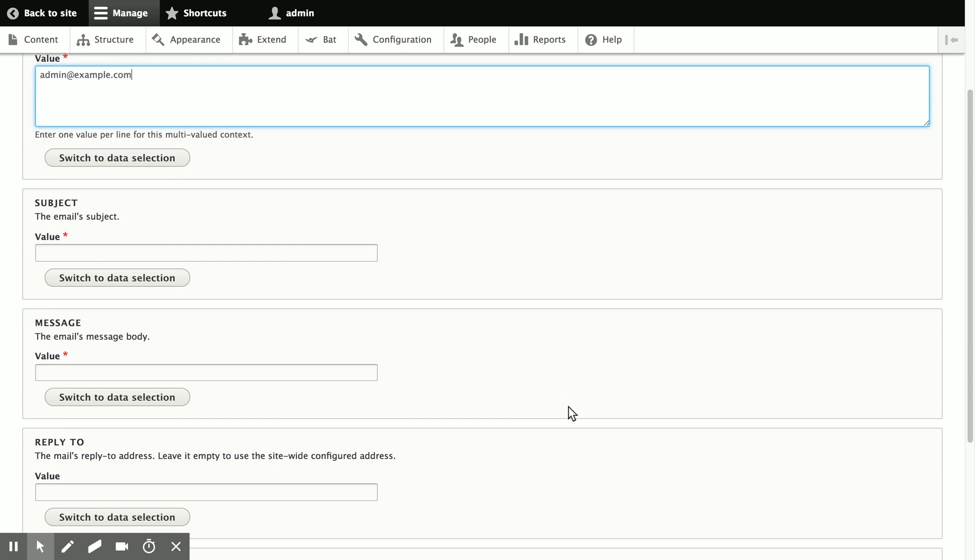
pyautogui.scroll(2, 572, 412)
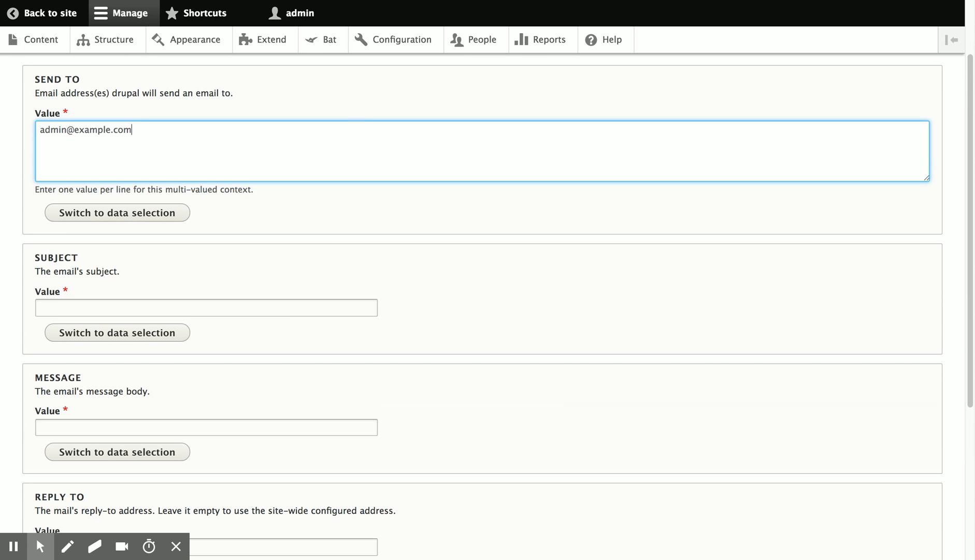
pyautogui.click(283, 309)
pyautogui.write('New e')
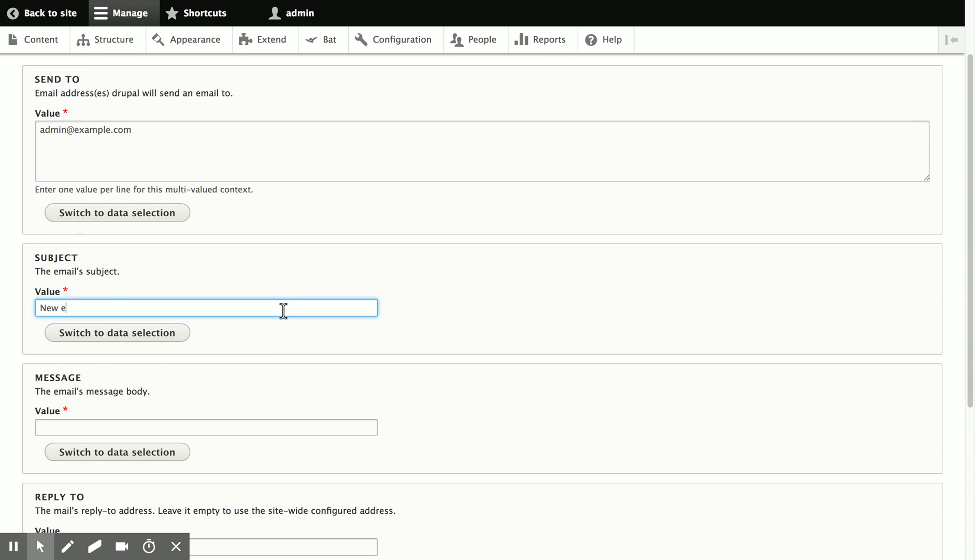
pyautogui.press('Down')
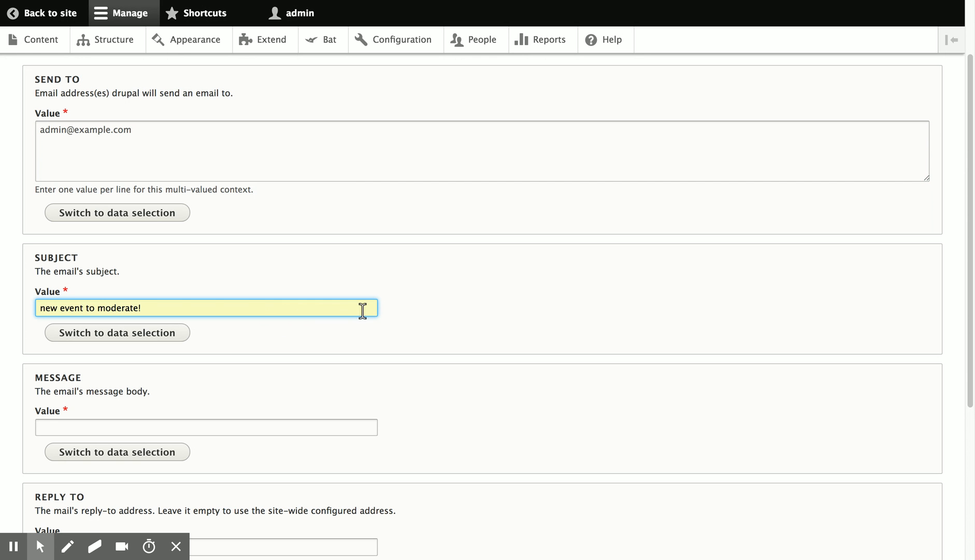
pyautogui.press('Escape')
pyautogui.press('Tab')
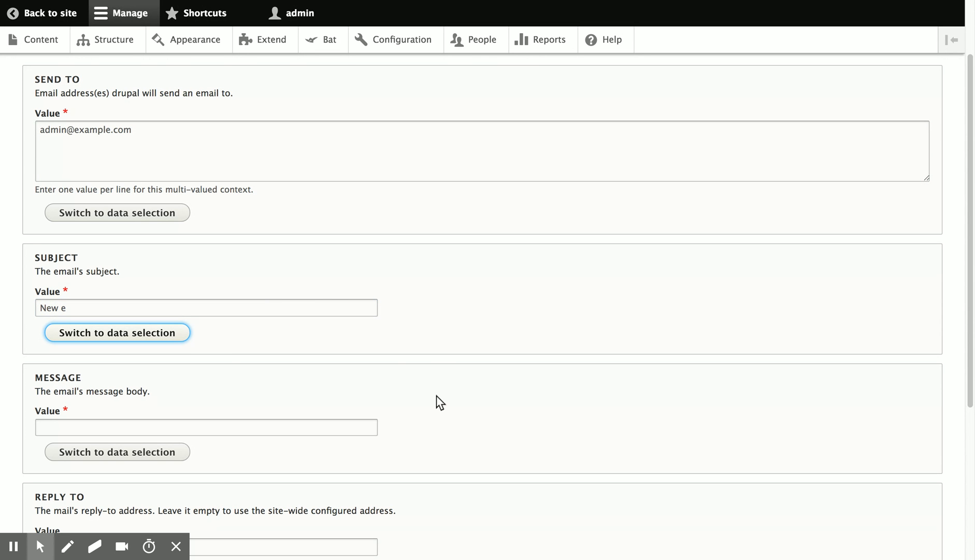
pyautogui.click(288, 303)
pyautogui.write('v')
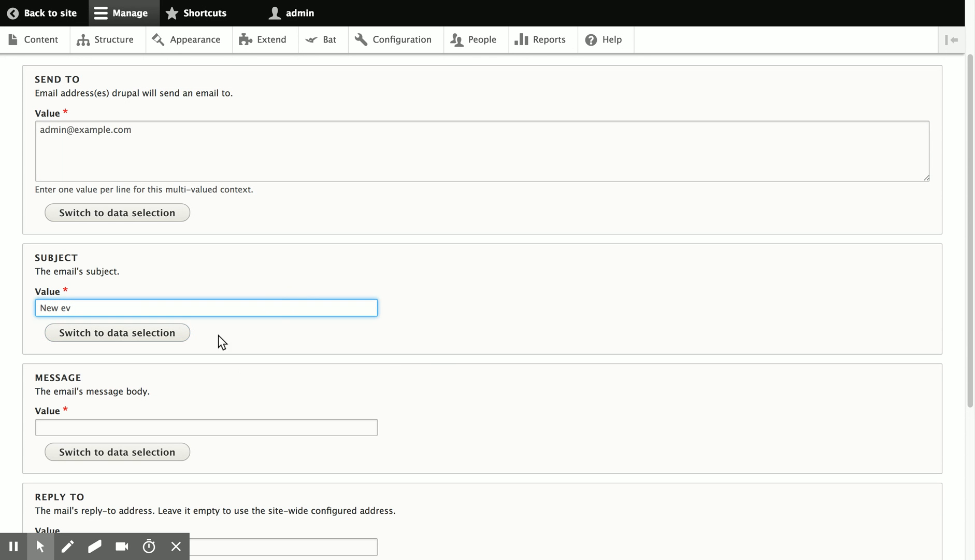
pyautogui.click(218, 335)
pyautogui.click(323, 351)
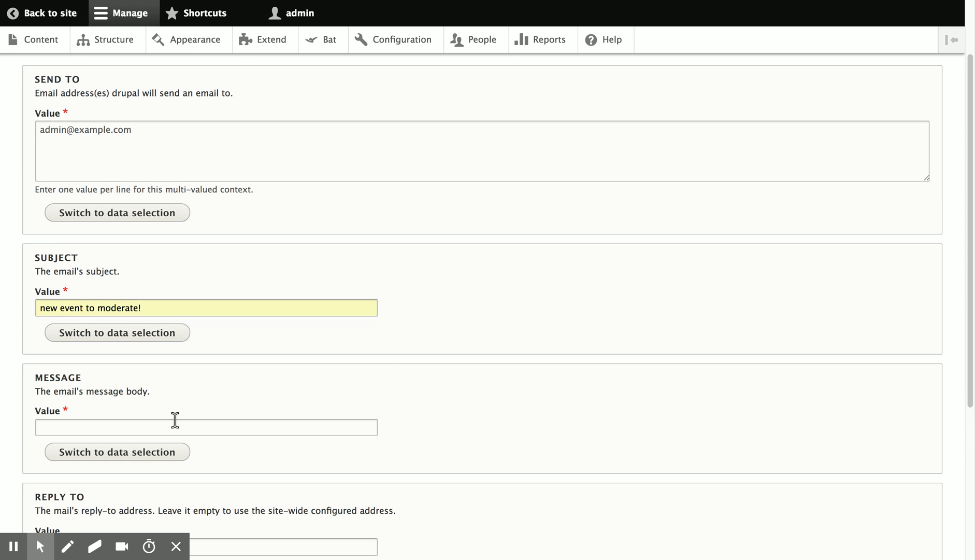
pyautogui.scroll(-5, 174, 417)
pyautogui.click(216, 190)
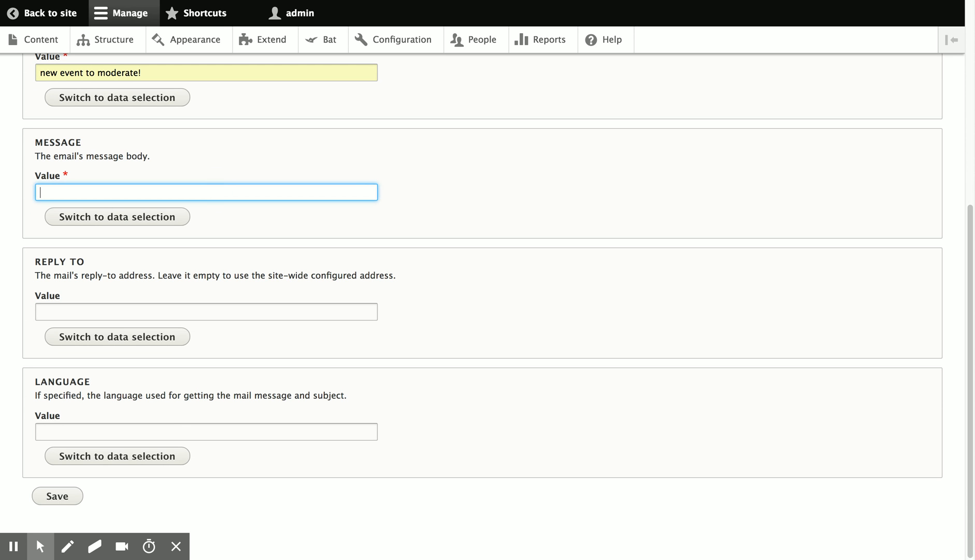
pyautogui.write('There is a new event available f')
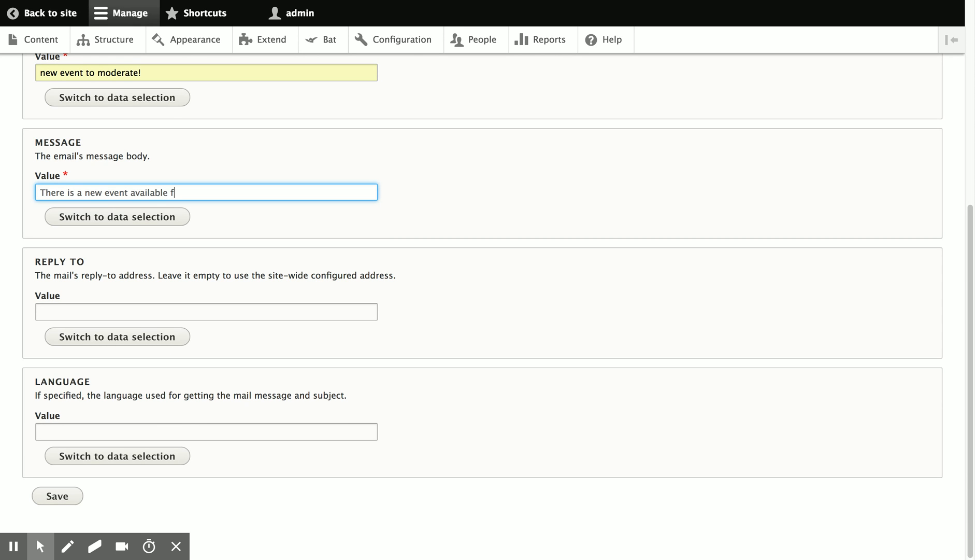
pyautogui.write('or moderation. Please go to')
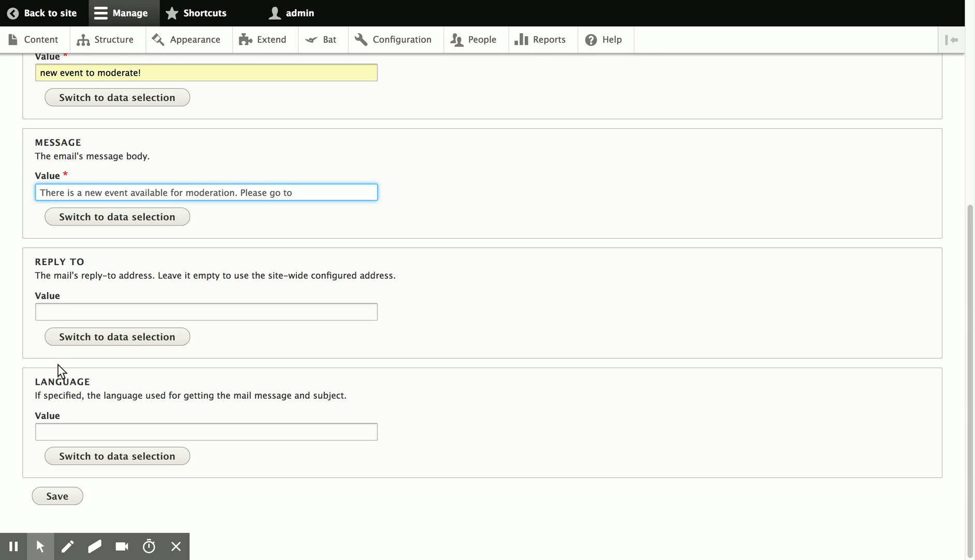
pyautogui.click(13, 548)
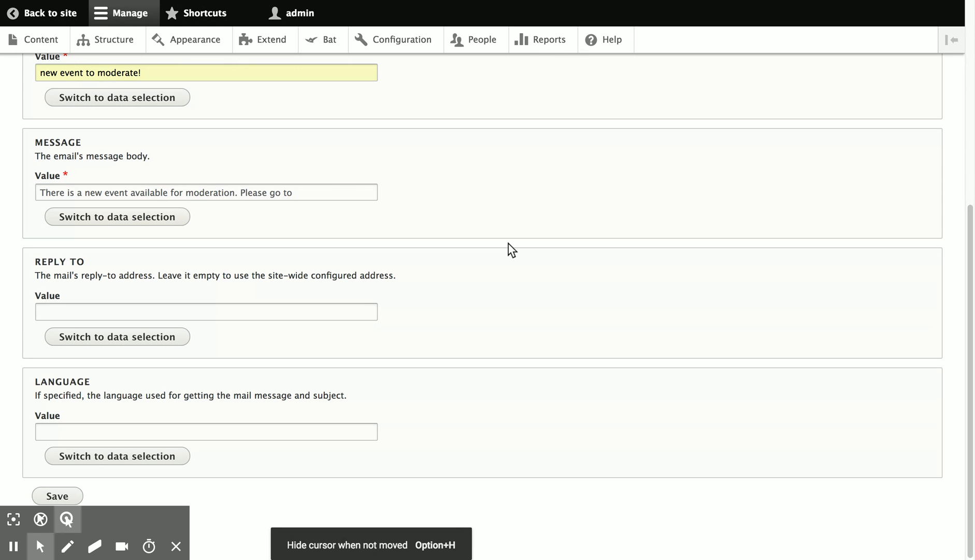
pyautogui.click(336, 195)
pyautogui.write('https://dees.ply.st/admin/event-approval to view it.')
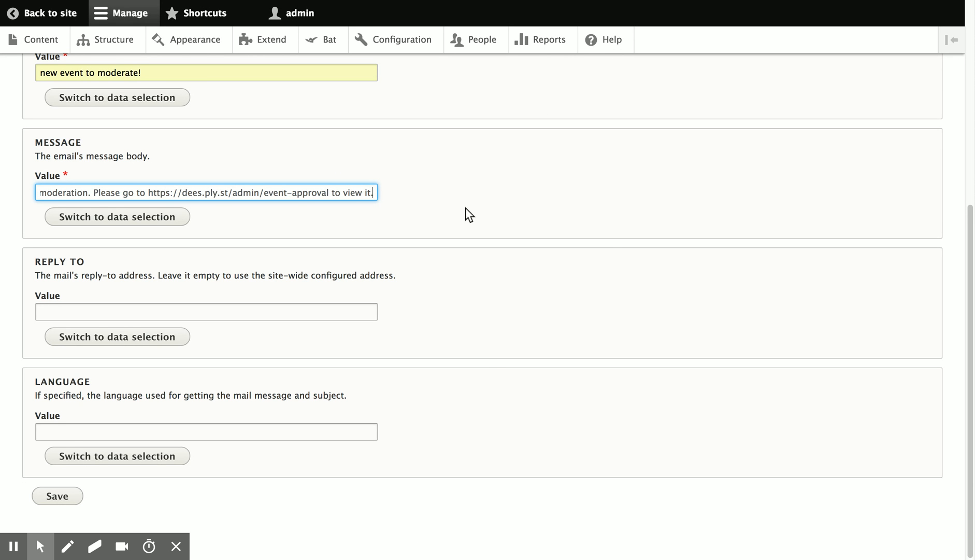
pyautogui.click(57, 496)
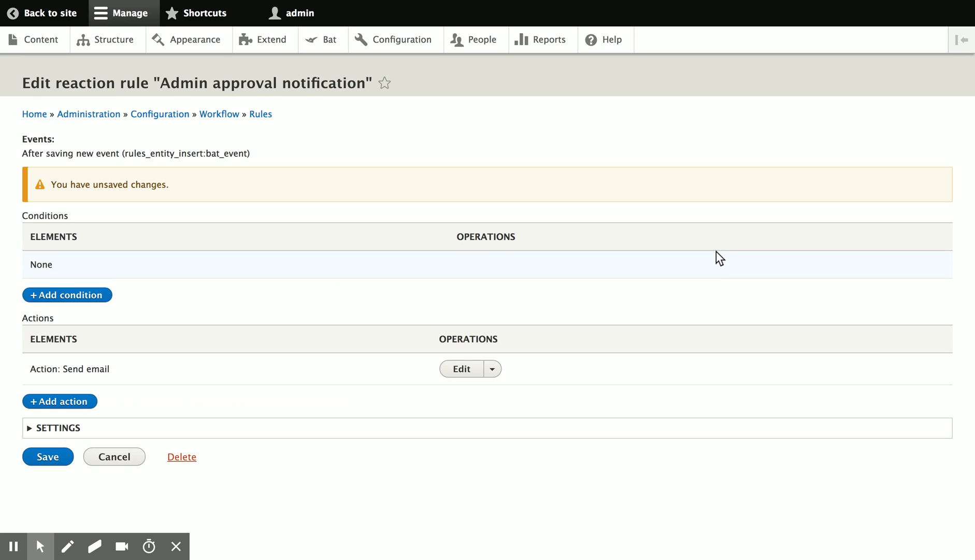
pyautogui.click(45, 458)
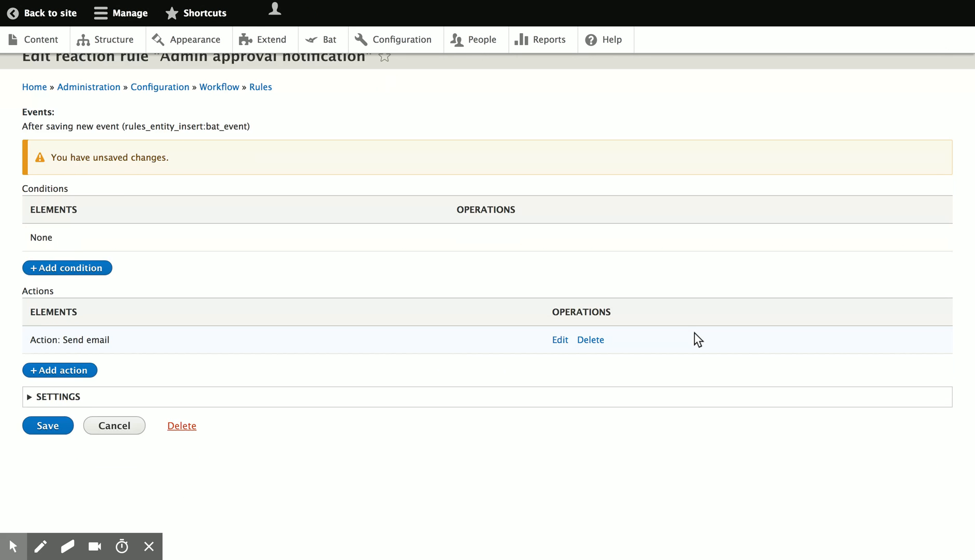